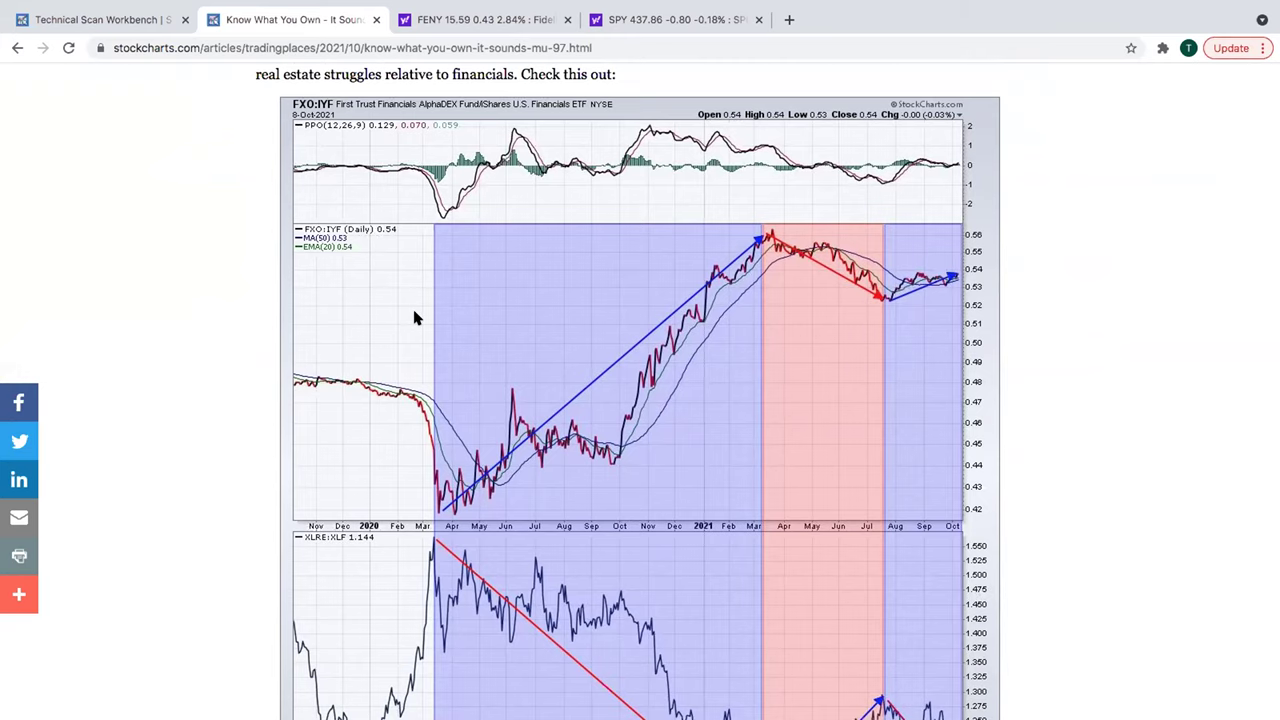
# Read the article's sector breakdown of the FXO and IYF financial ETFs
pyautogui.scroll(-6, 416, 318)
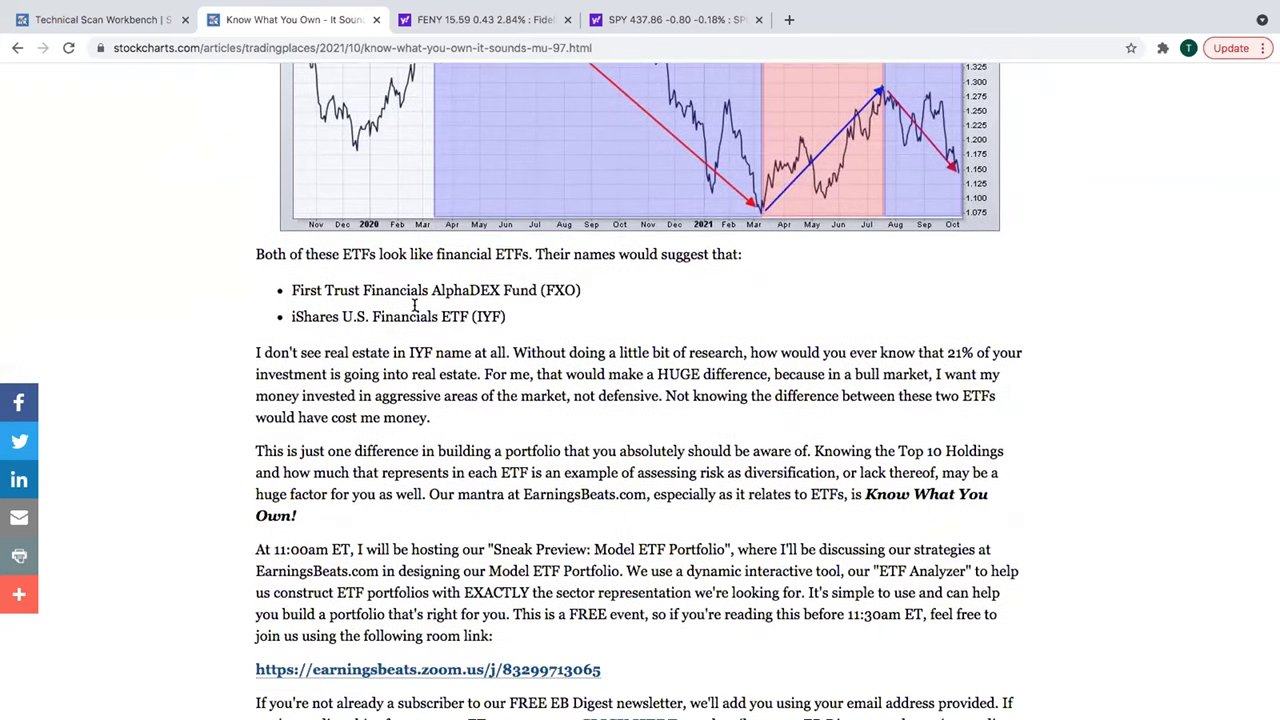
pyautogui.scroll(10, 414, 306)
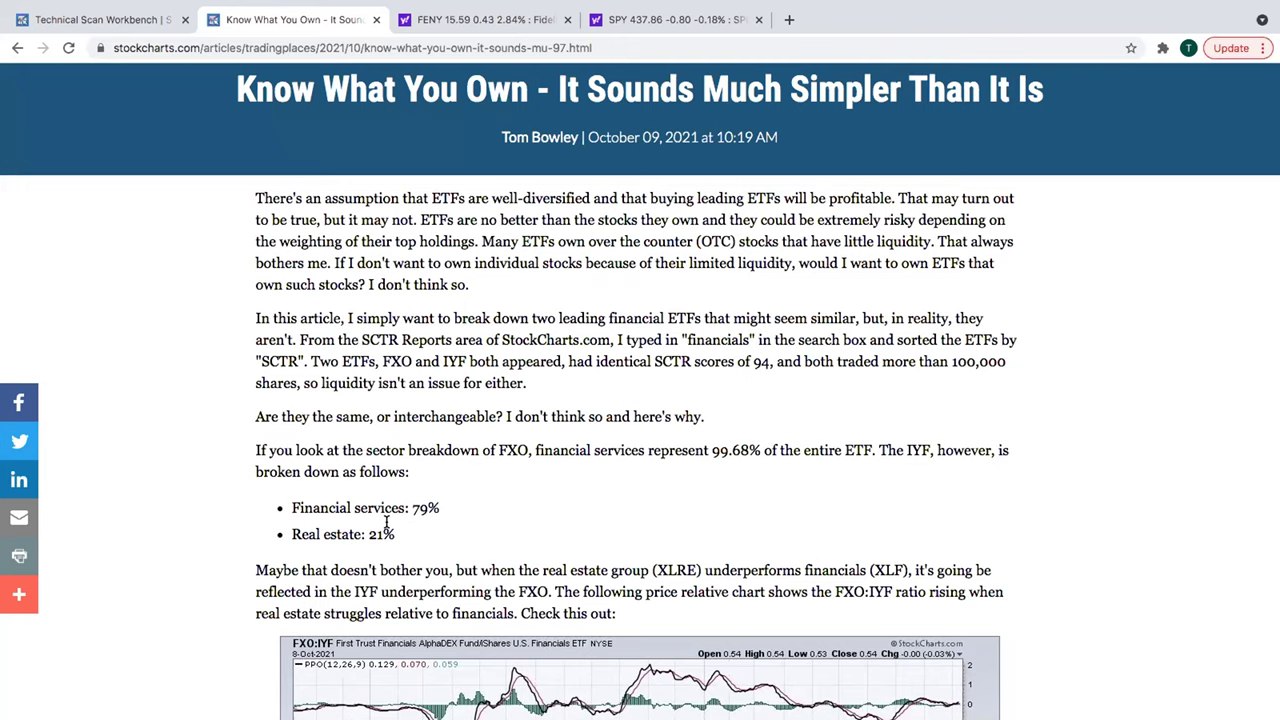
pyautogui.scroll(-2, 491, 505)
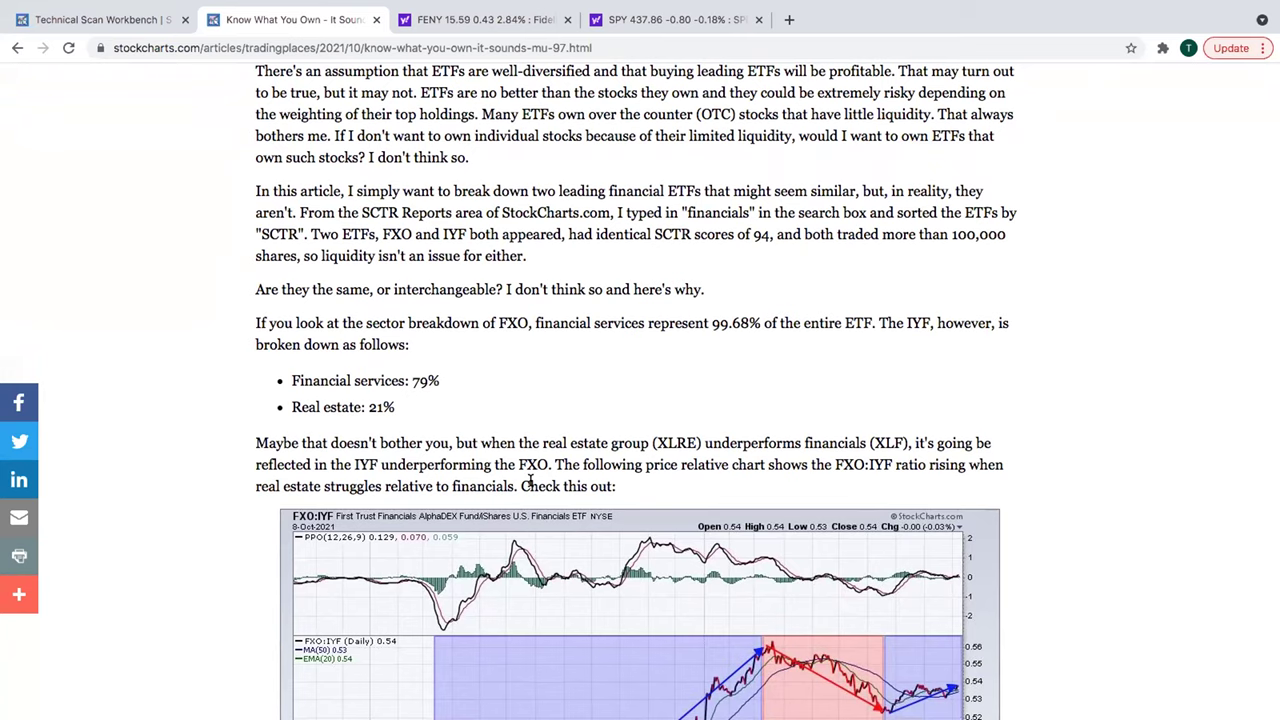
pyautogui.scroll(-1, 530, 481)
pyautogui.scroll(-5, 530, 486)
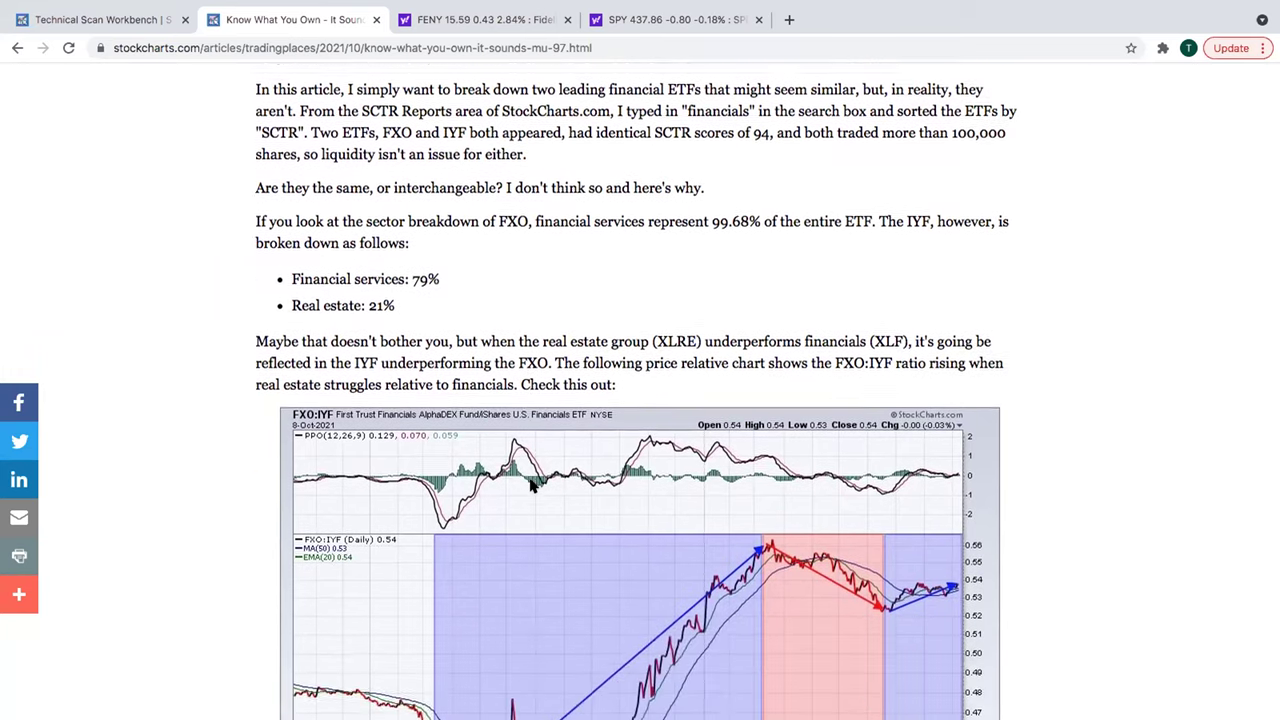
# Compare the FXO:IYF price relative chart with the XLRE:XLF chart below it across the shaded periods
pyautogui.scroll(-3, 530, 486)
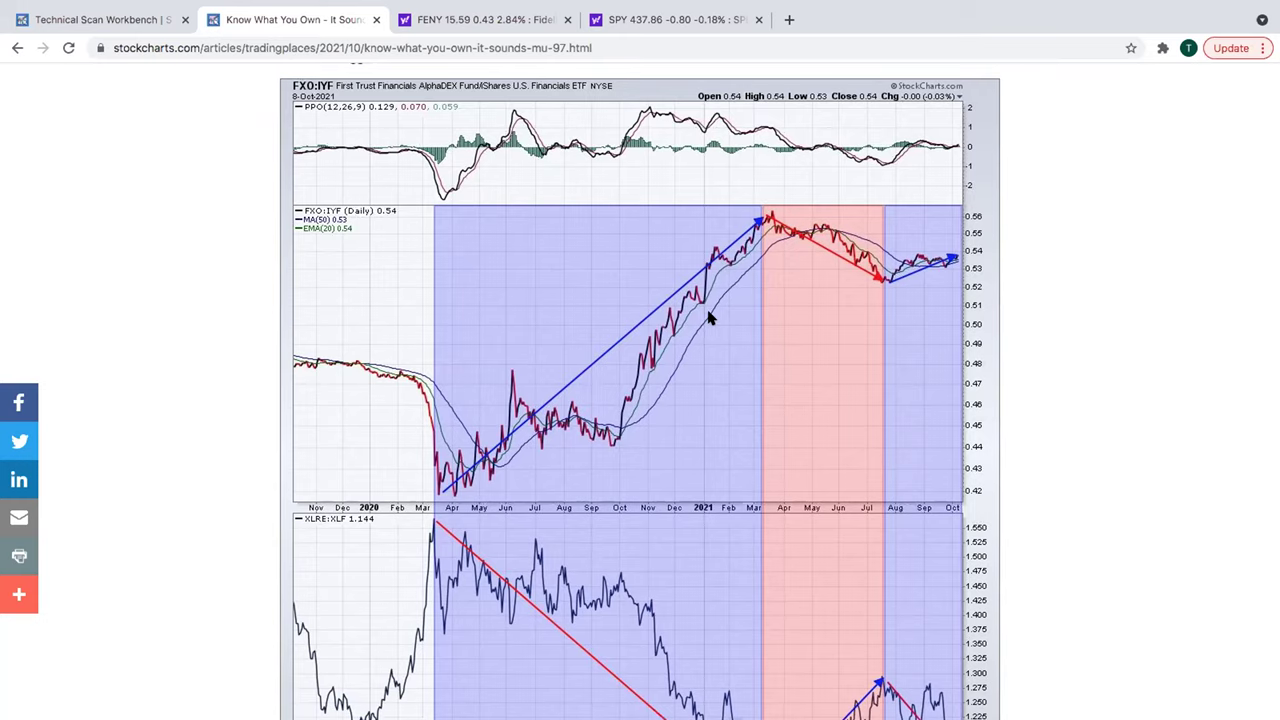
pyautogui.scroll(-3, 709, 316)
pyautogui.scroll(-2, 709, 318)
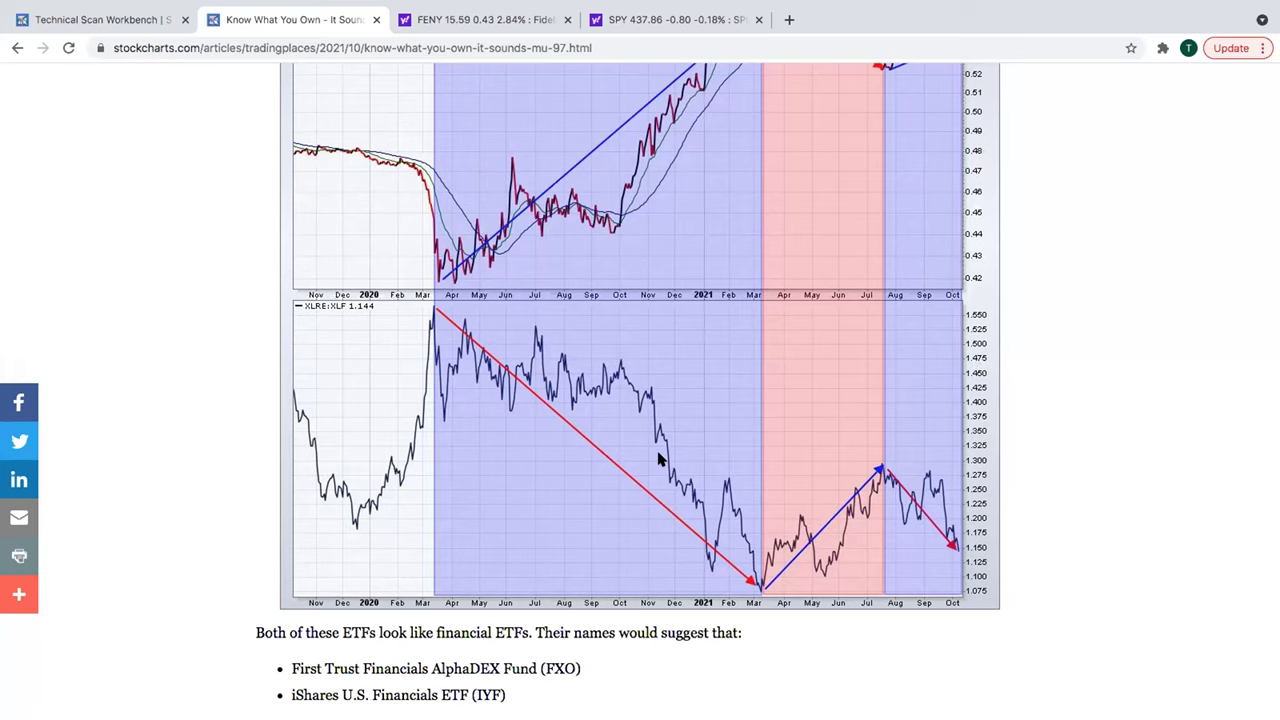
pyautogui.scroll(2, 658, 458)
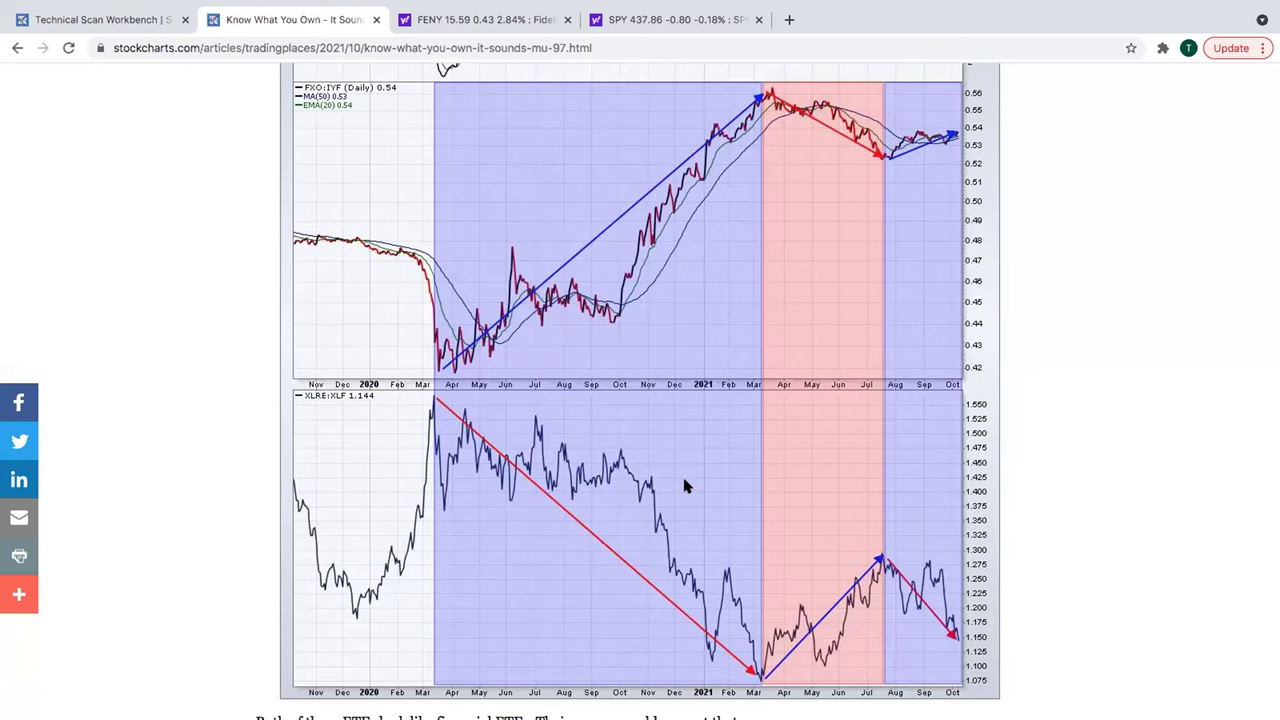
pyautogui.scroll(-5, 684, 486)
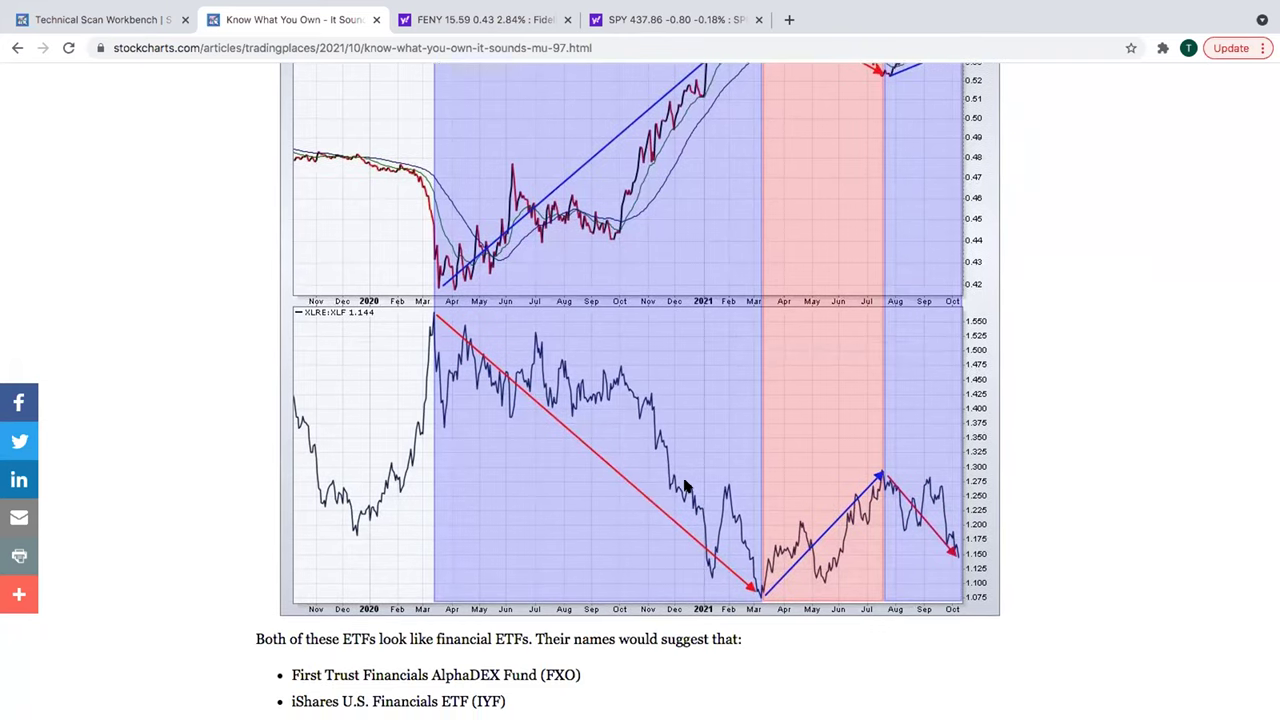
pyautogui.scroll(-1, 673, 485)
pyautogui.scroll(-1, 630, 445)
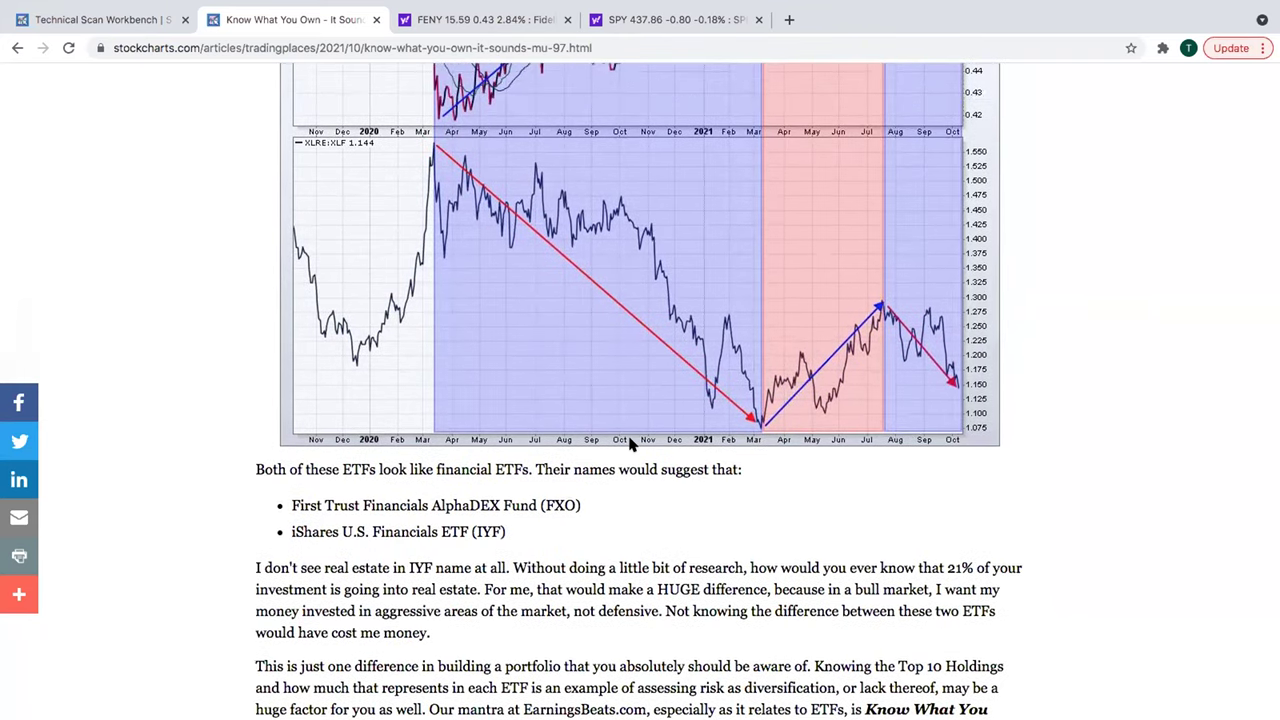
pyautogui.scroll(4, 630, 445)
pyautogui.scroll(2, 630, 445)
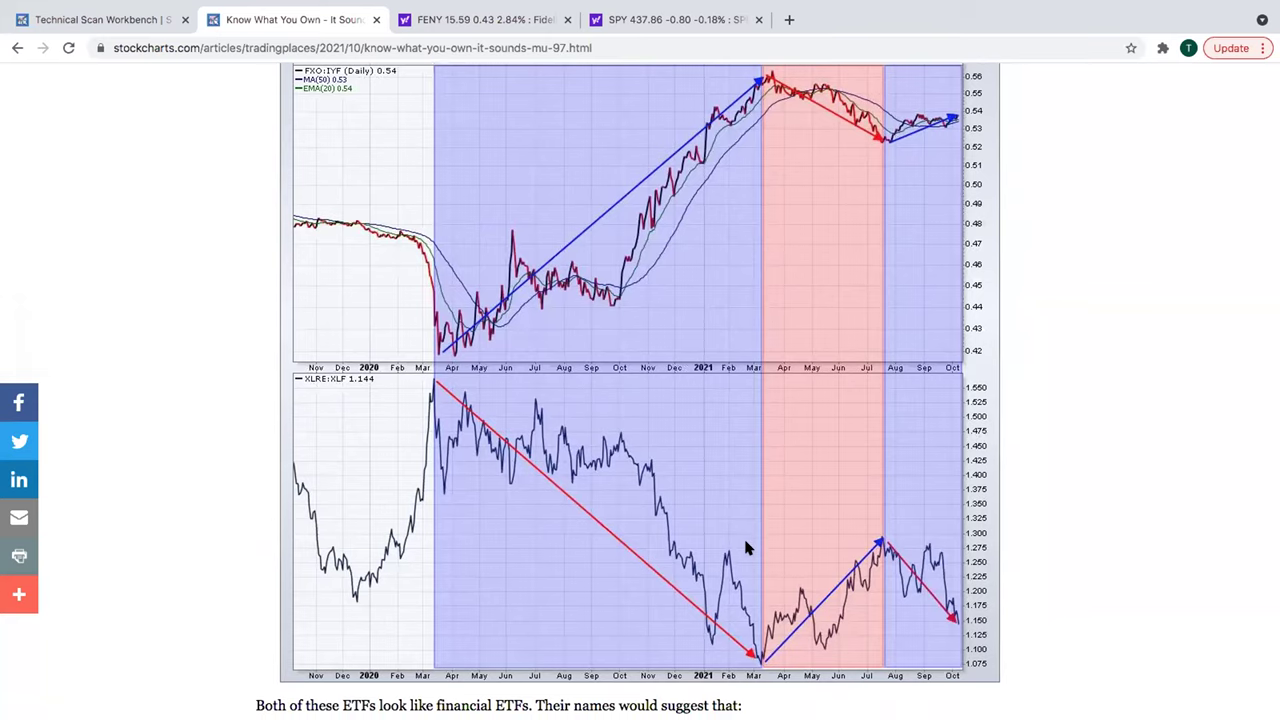
pyautogui.scroll(-1, 744, 540)
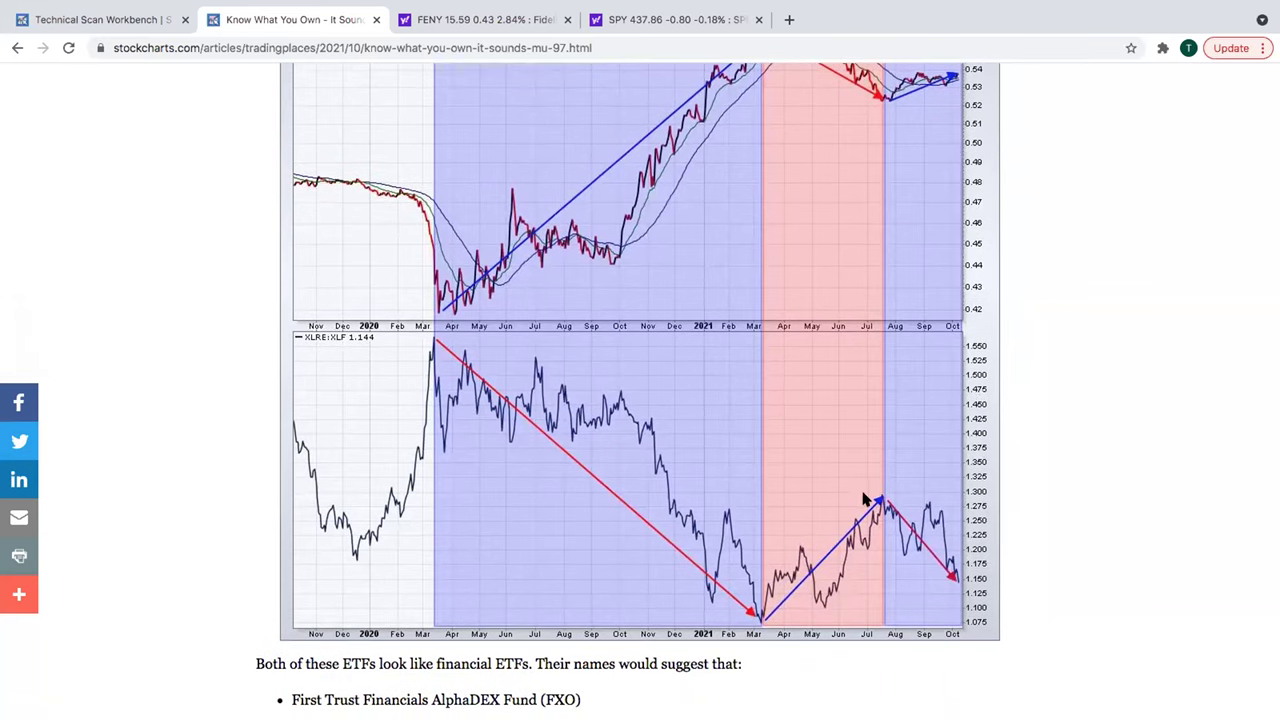
pyautogui.scroll(3, 800, 475)
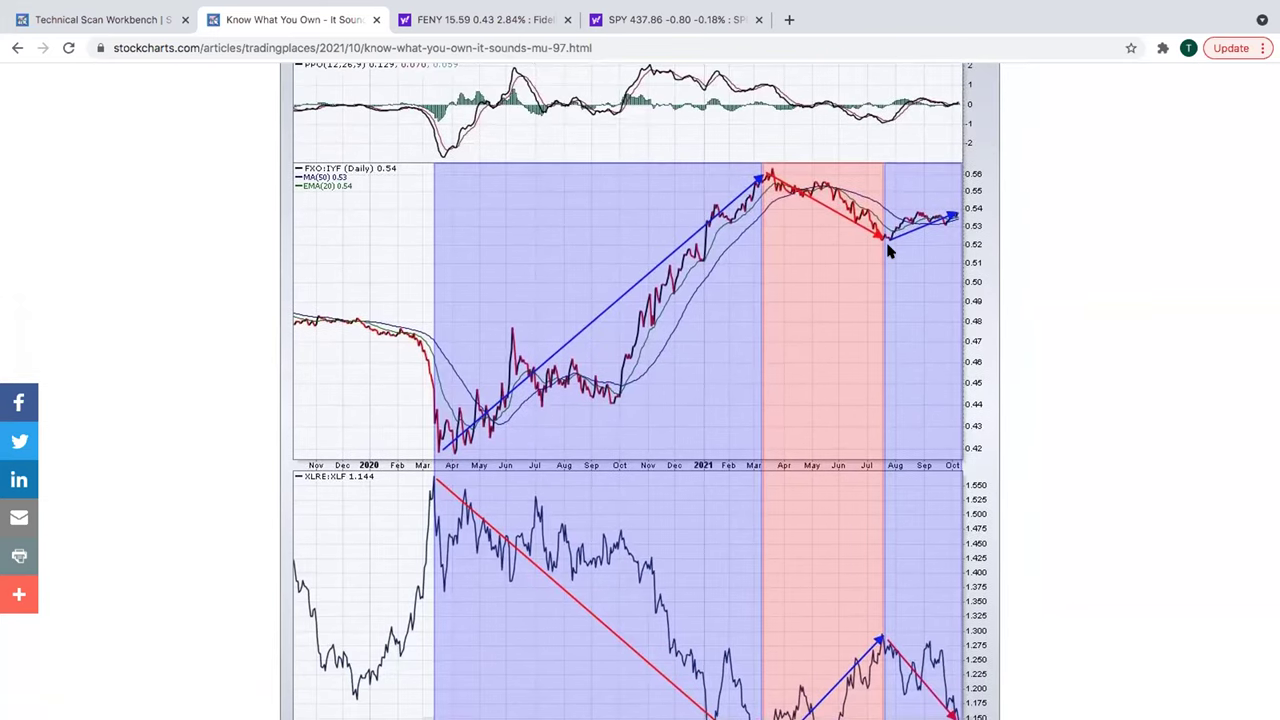
pyautogui.scroll(-5, 846, 366)
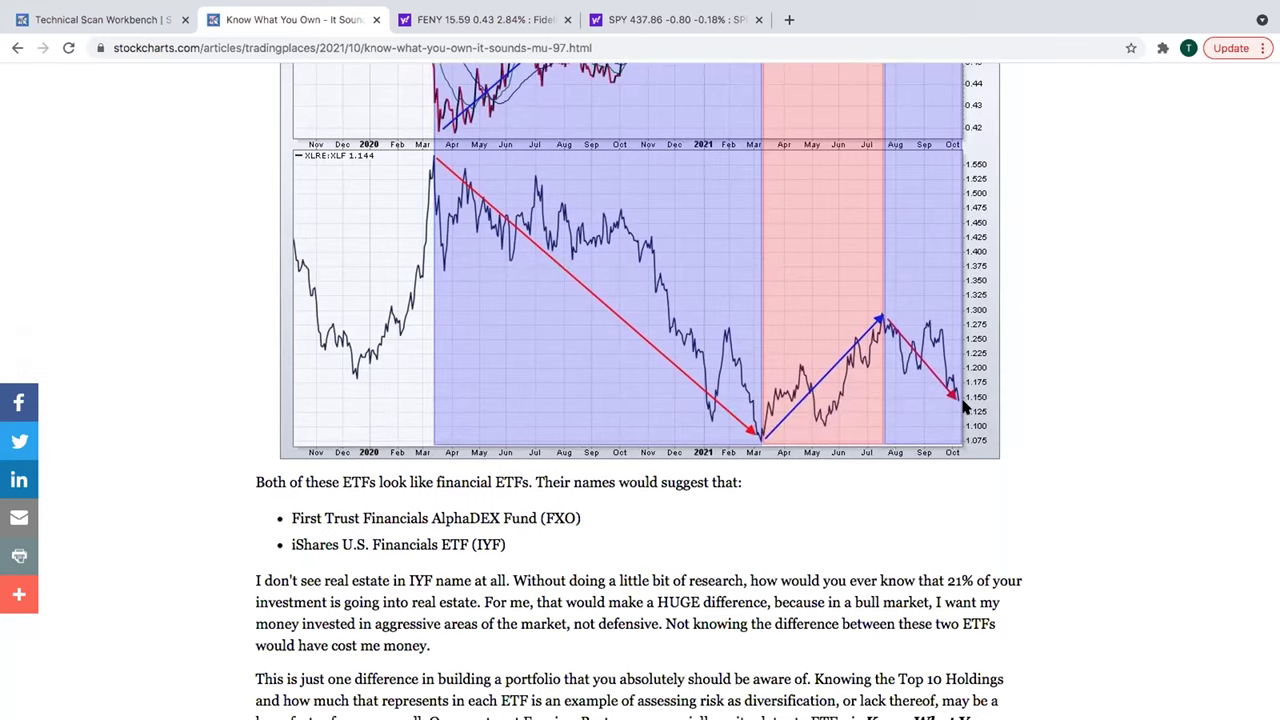
pyautogui.scroll(6, 965, 405)
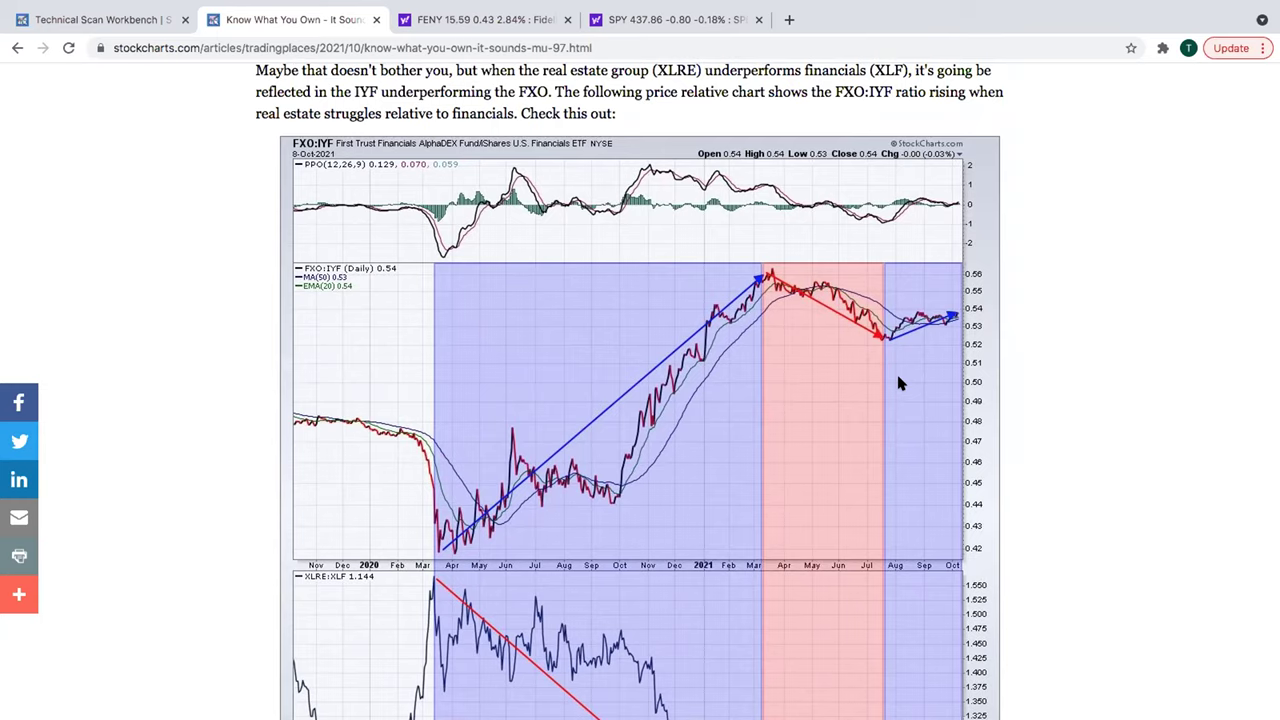
pyautogui.scroll(1, 898, 383)
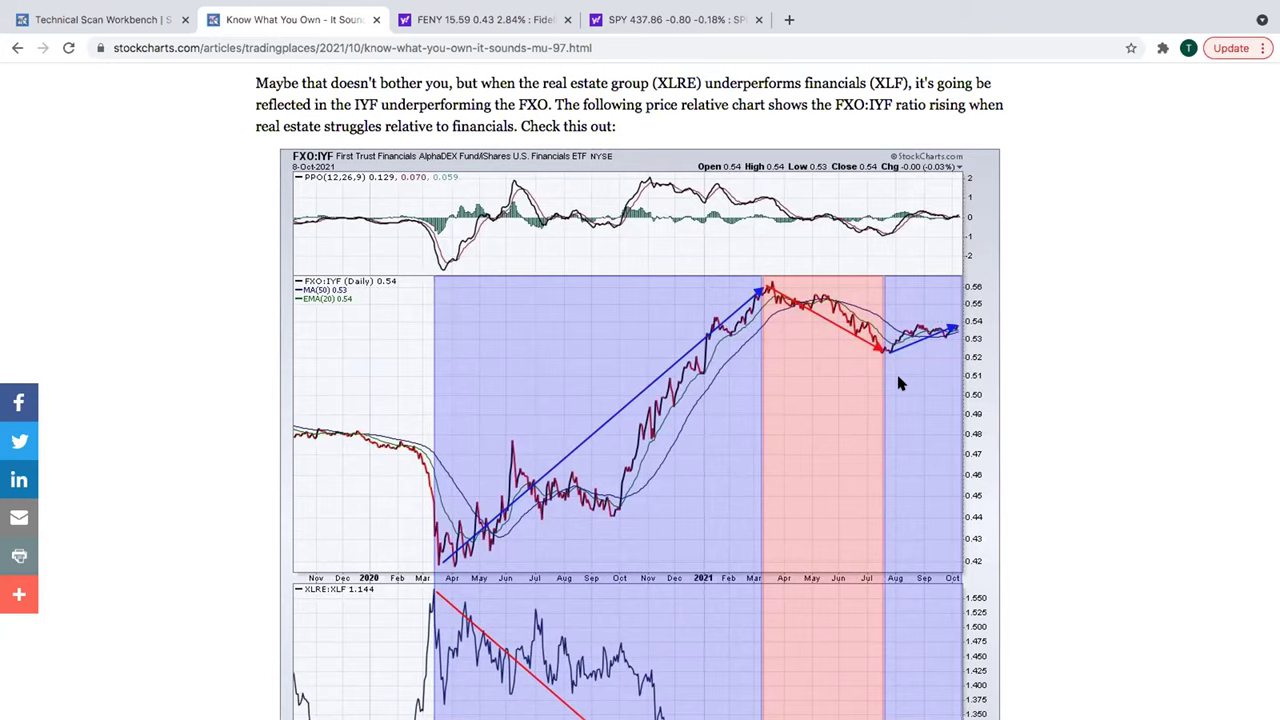
pyautogui.scroll(2, 939, 385)
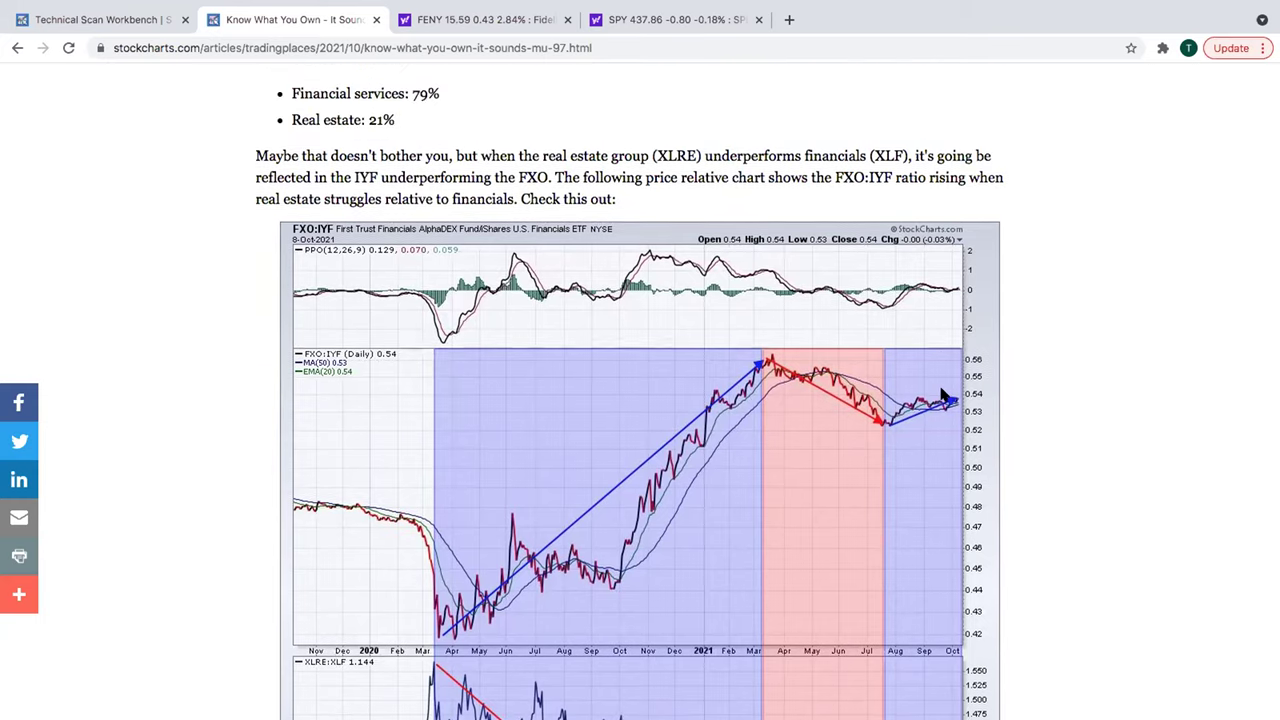
pyautogui.scroll(8, 941, 395)
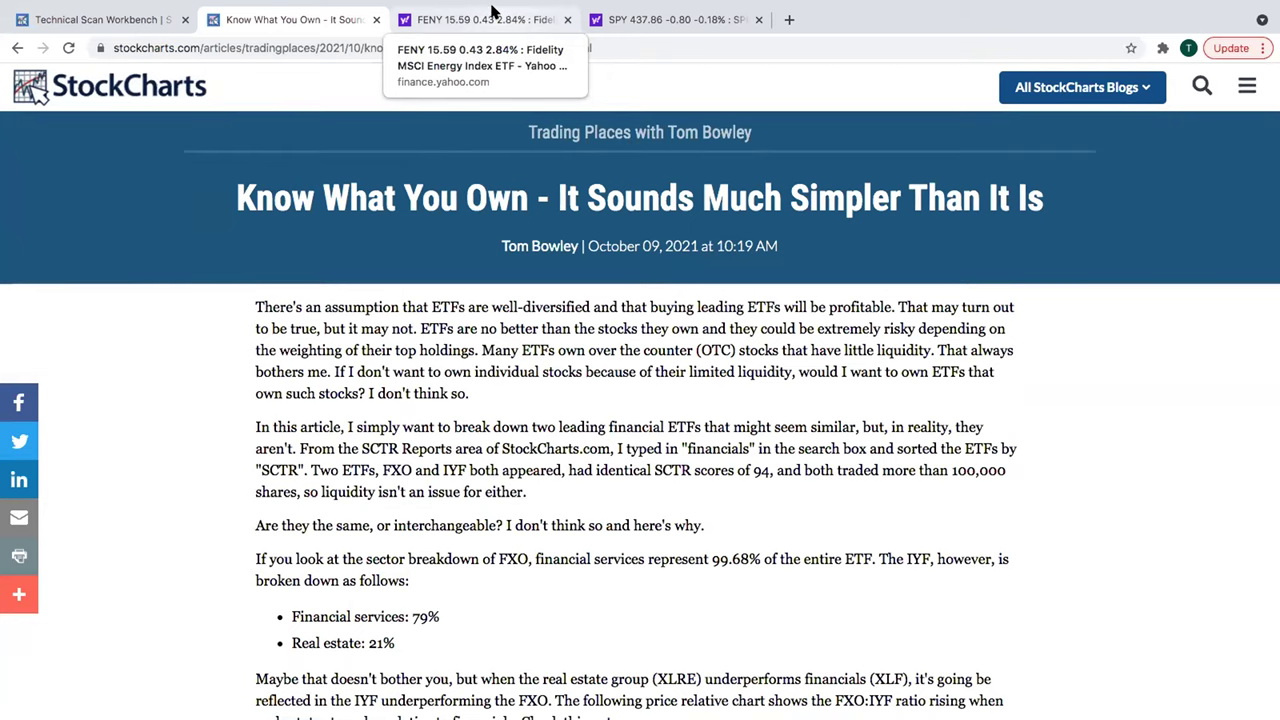
# Examine the sector weightings and top 10 holdings of the Fidelity MSCI Energy Index ETF (FENY) on Yahoo Finance
pyautogui.click(491, 12)
pyautogui.scroll(-3, 528, 270)
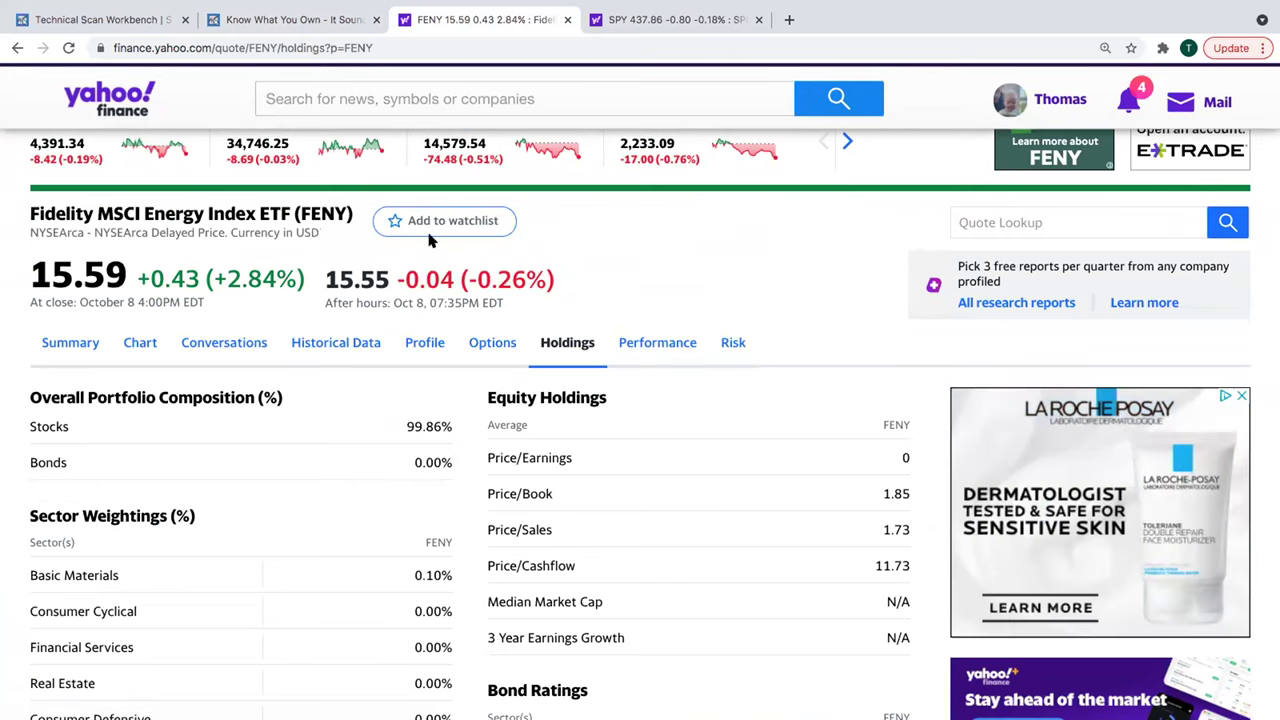
pyautogui.scroll(-4, 681, 404)
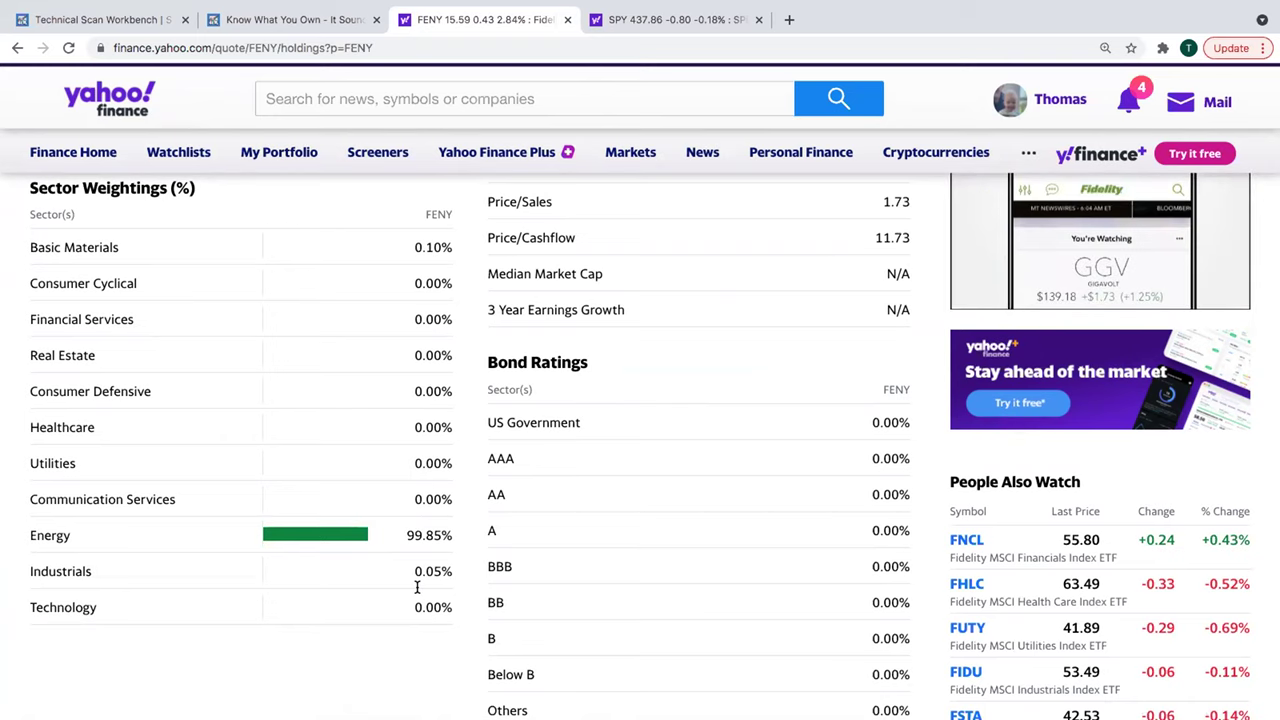
pyautogui.scroll(2, 417, 587)
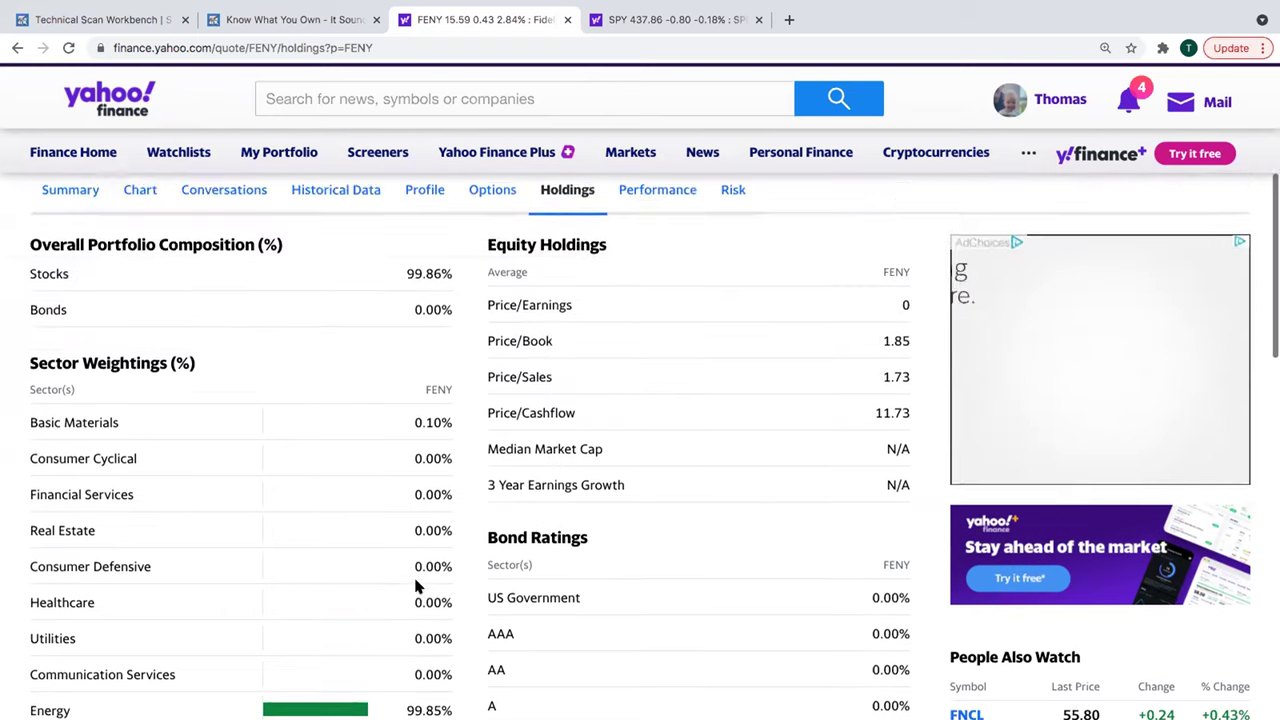
pyautogui.scroll(2, 418, 580)
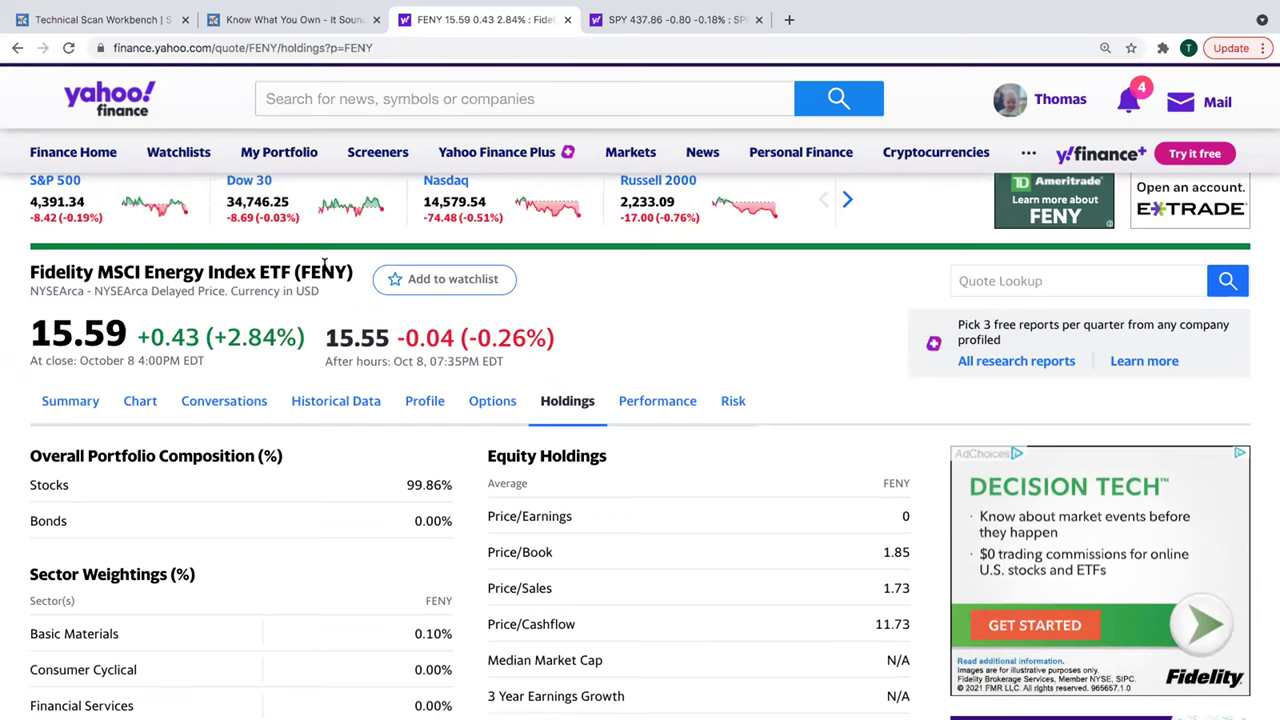
pyautogui.scroll(-5, 374, 534)
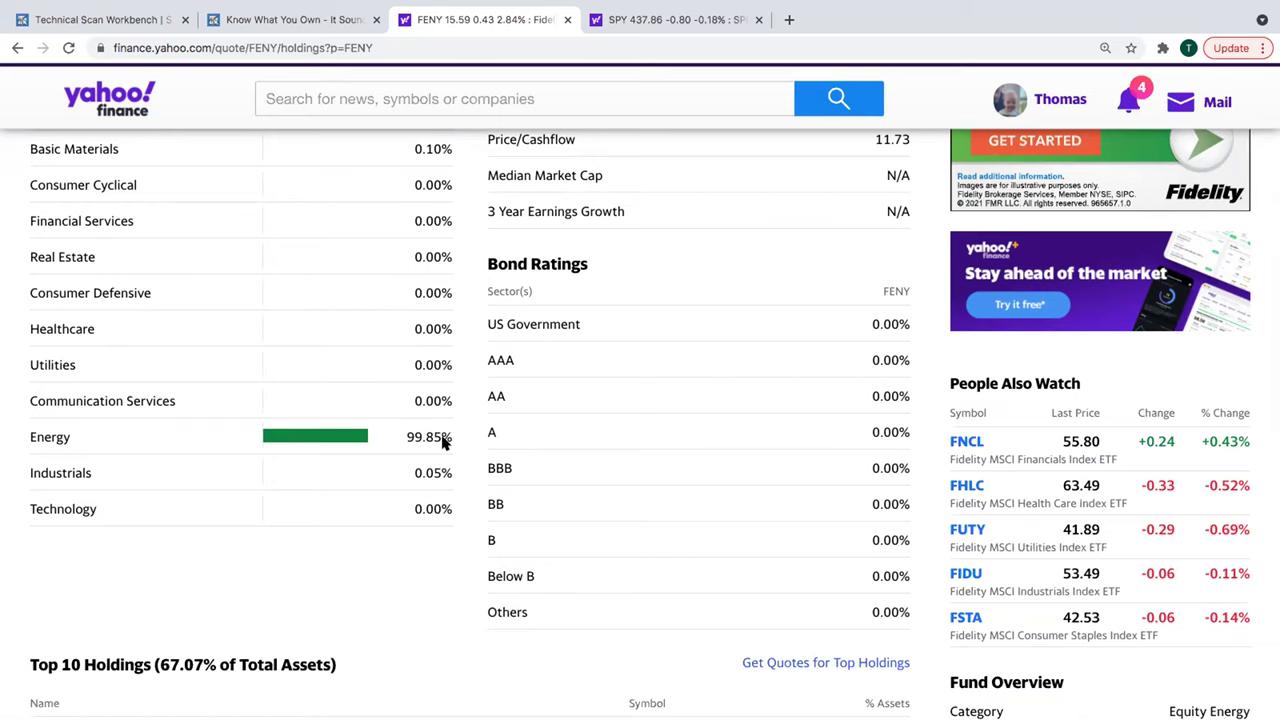
pyautogui.scroll(-3, 444, 443)
pyautogui.scroll(-2, 442, 437)
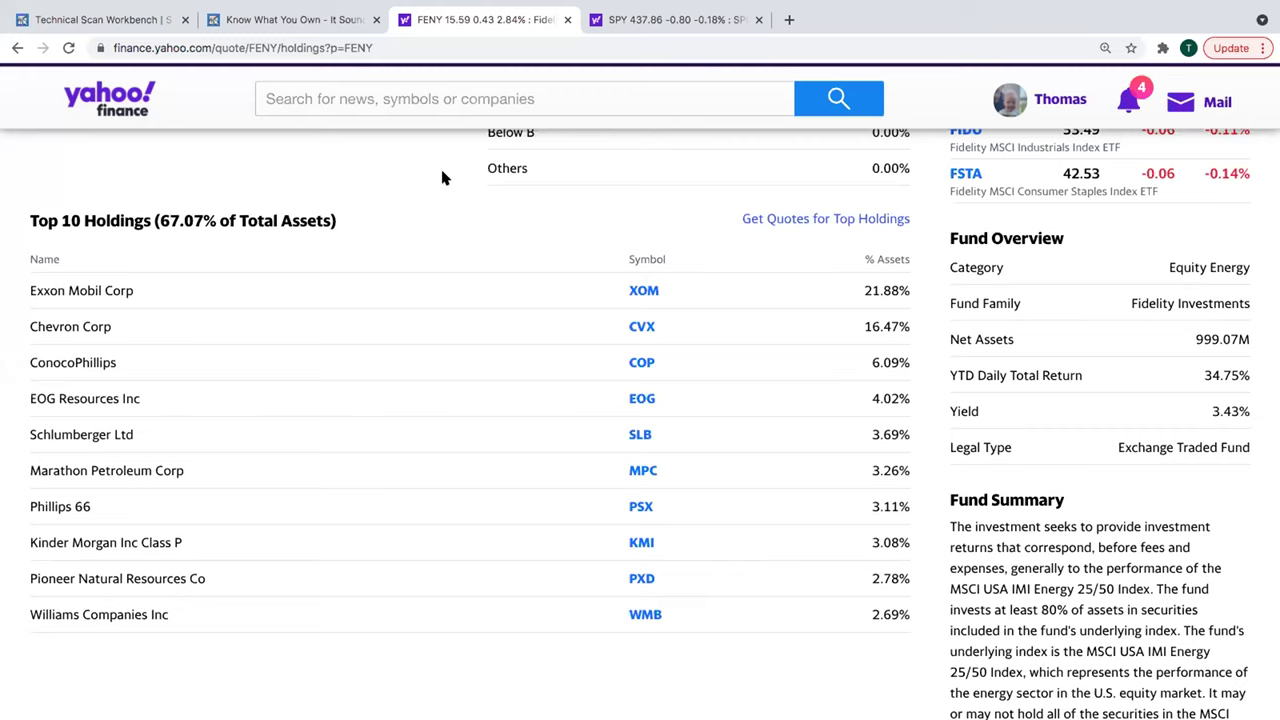
# Examine the sector weightings and top 10 holdings of the SPDR S&P 500 ETF Trust (SPY) on its Yahoo Finance holdings page
pyautogui.click(683, 12)
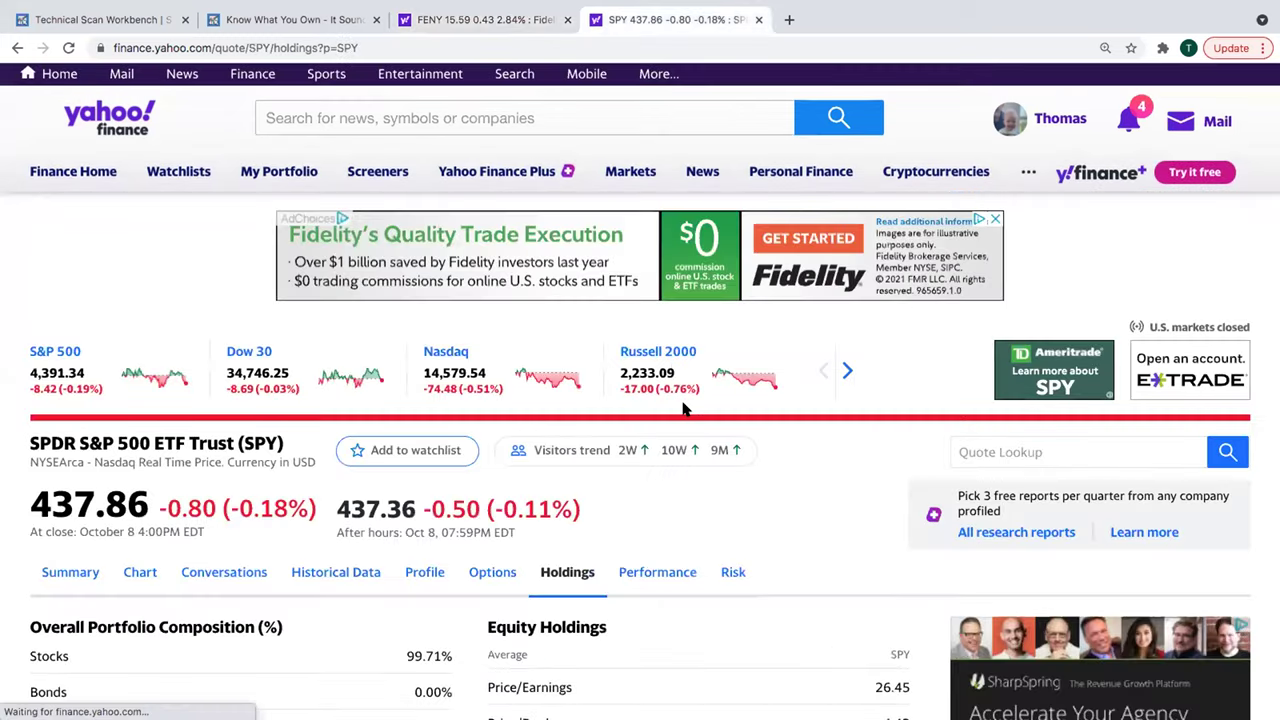
pyautogui.scroll(-2, 680, 400)
pyautogui.scroll(-3, 680, 405)
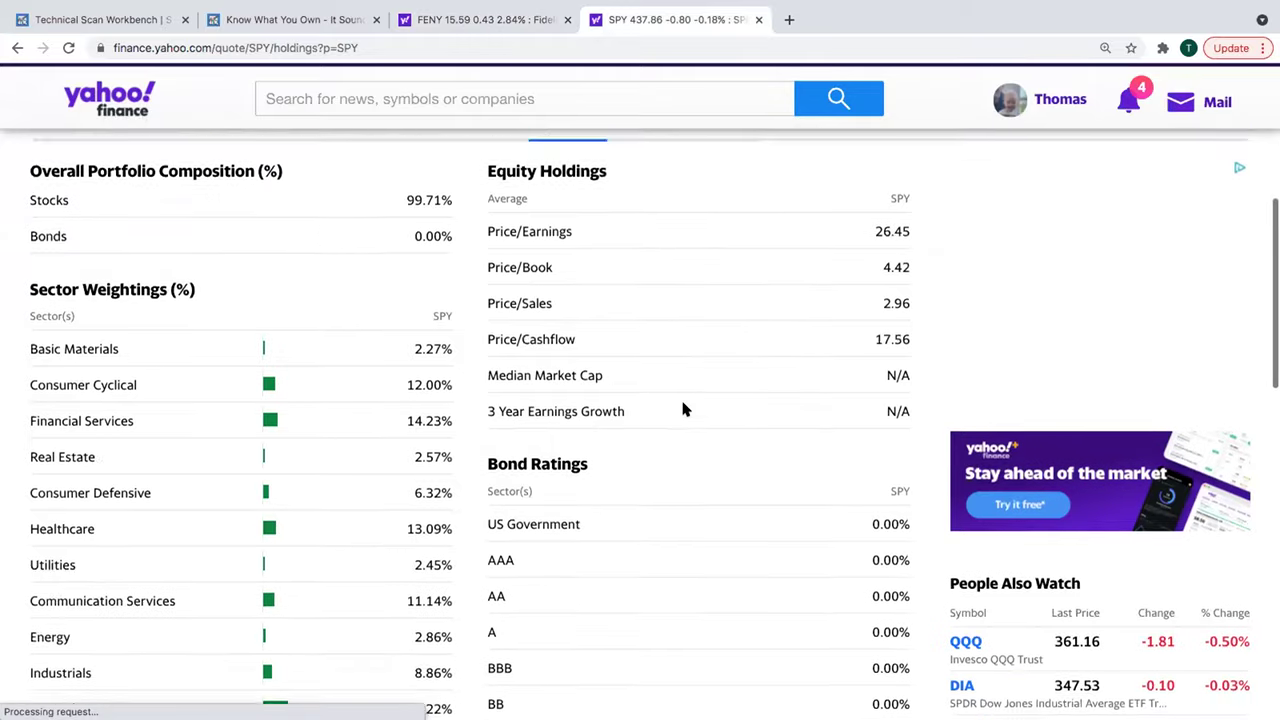
pyautogui.scroll(-1, 683, 405)
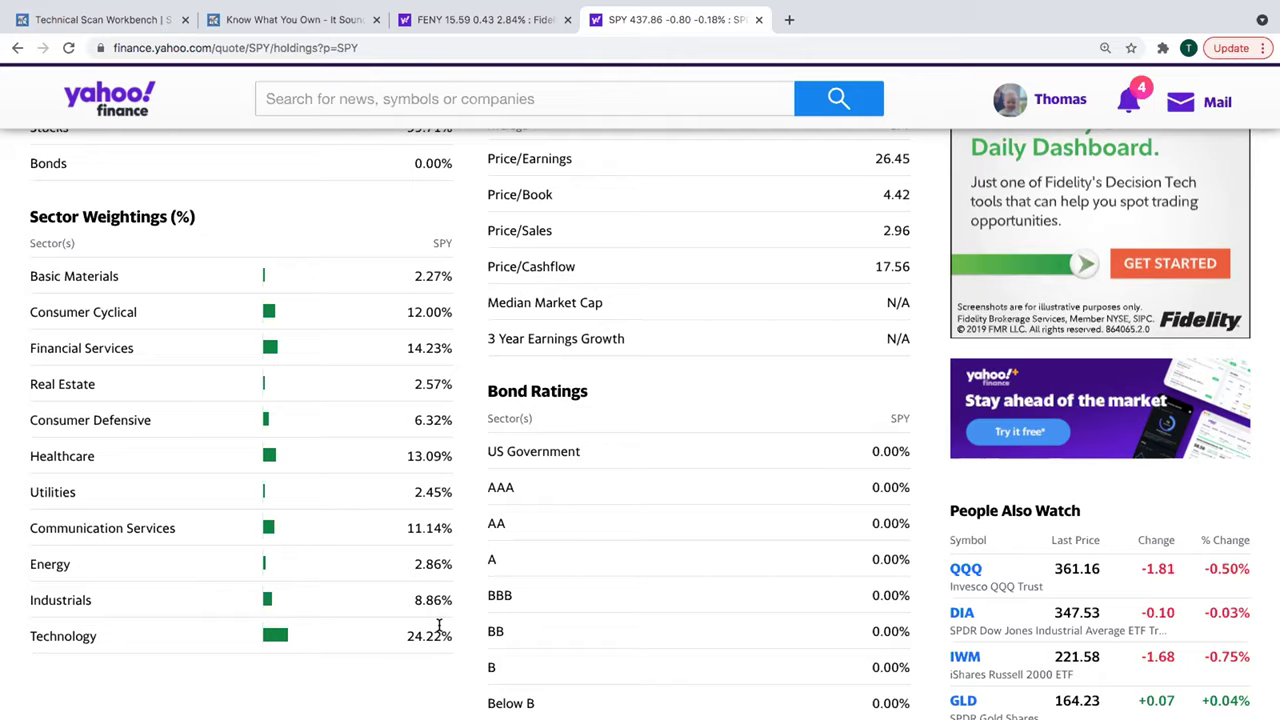
pyautogui.scroll(-6, 540, 525)
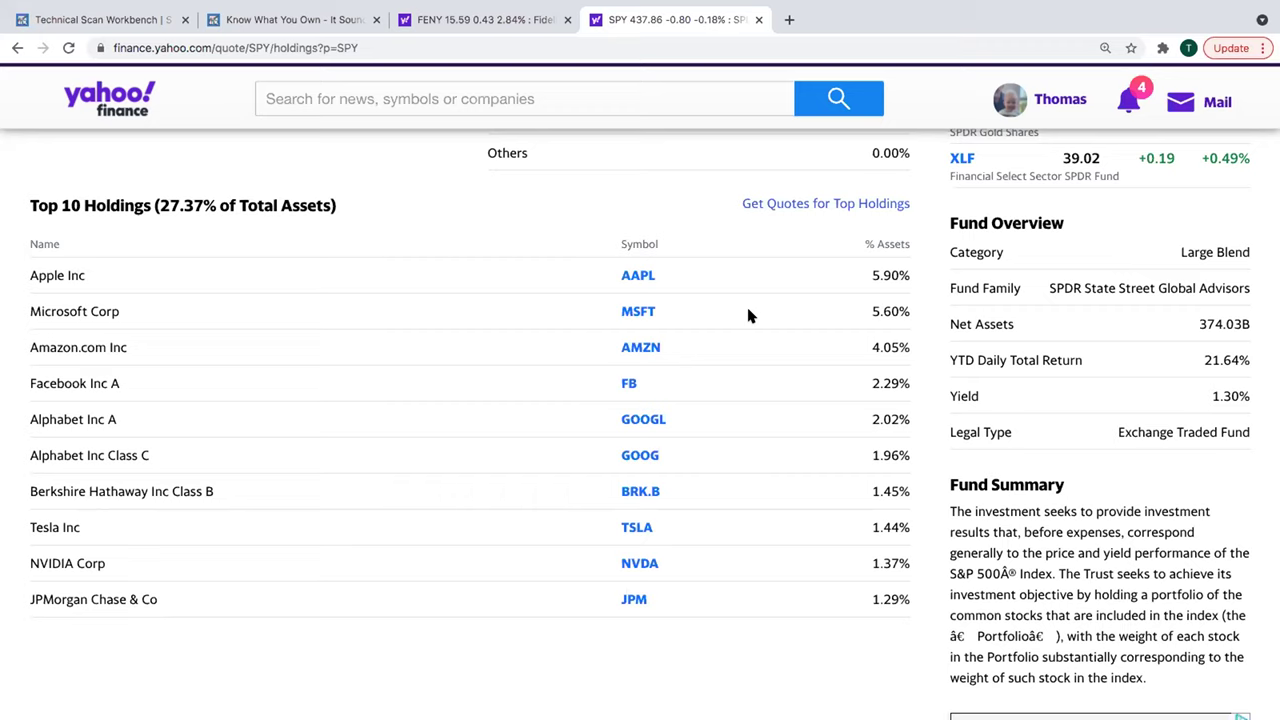
pyautogui.scroll(10, 593, 366)
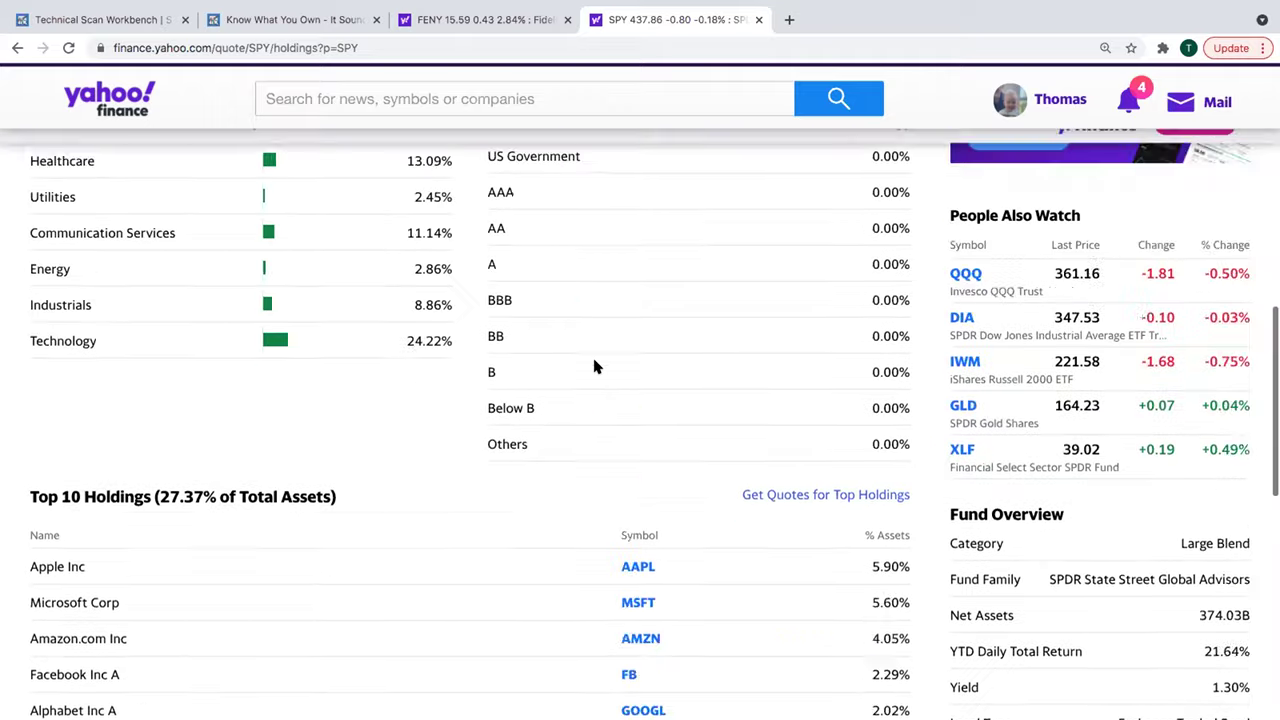
pyautogui.scroll(-2, 593, 364)
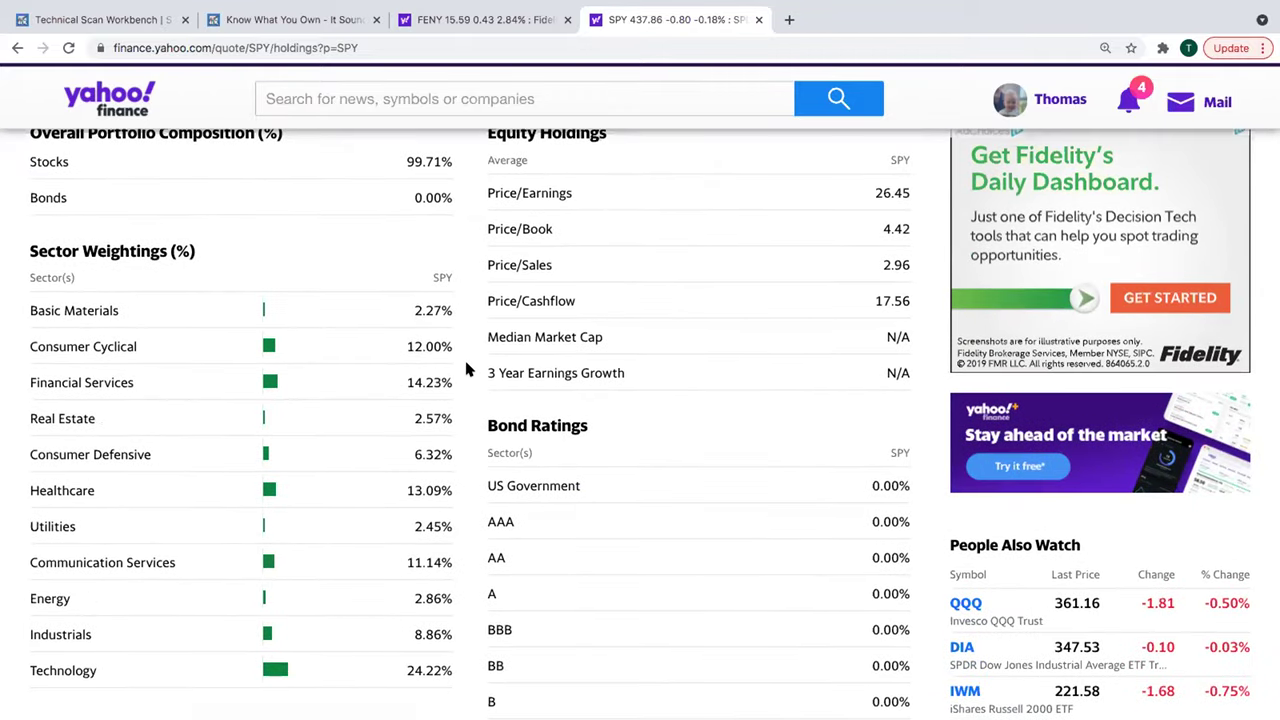
pyautogui.scroll(-1, 464, 357)
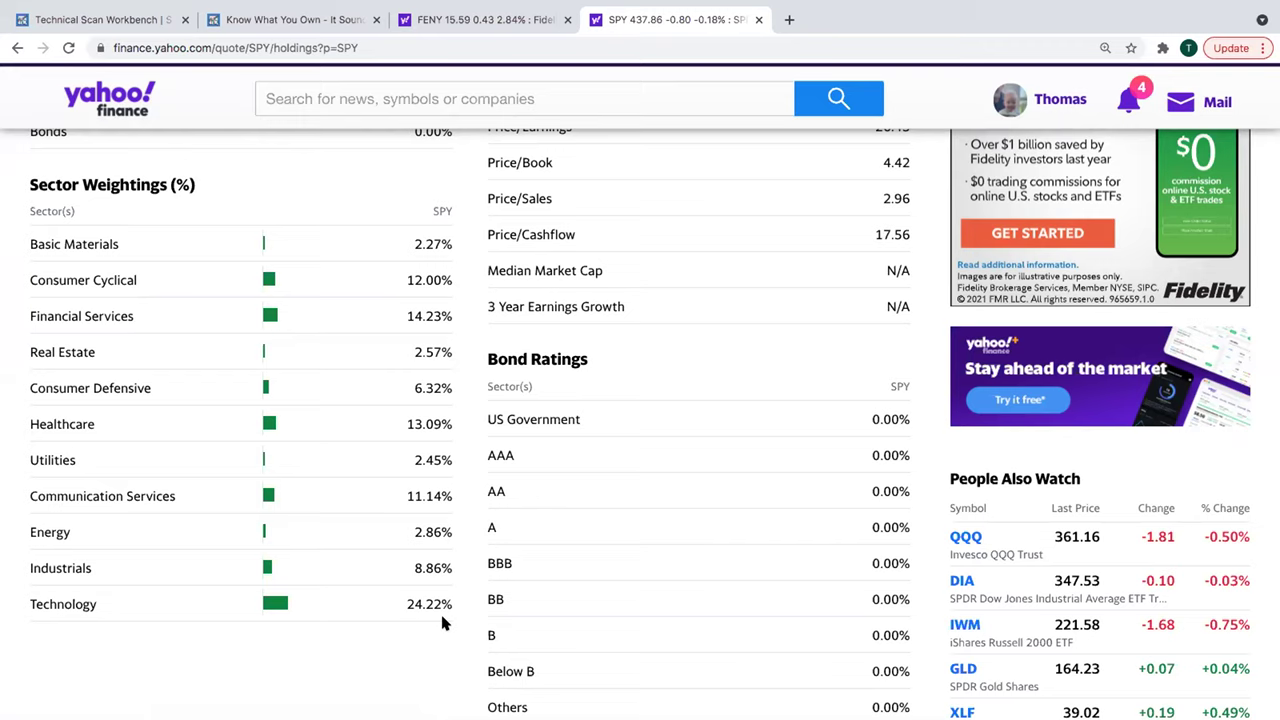
pyautogui.scroll(-1, 444, 622)
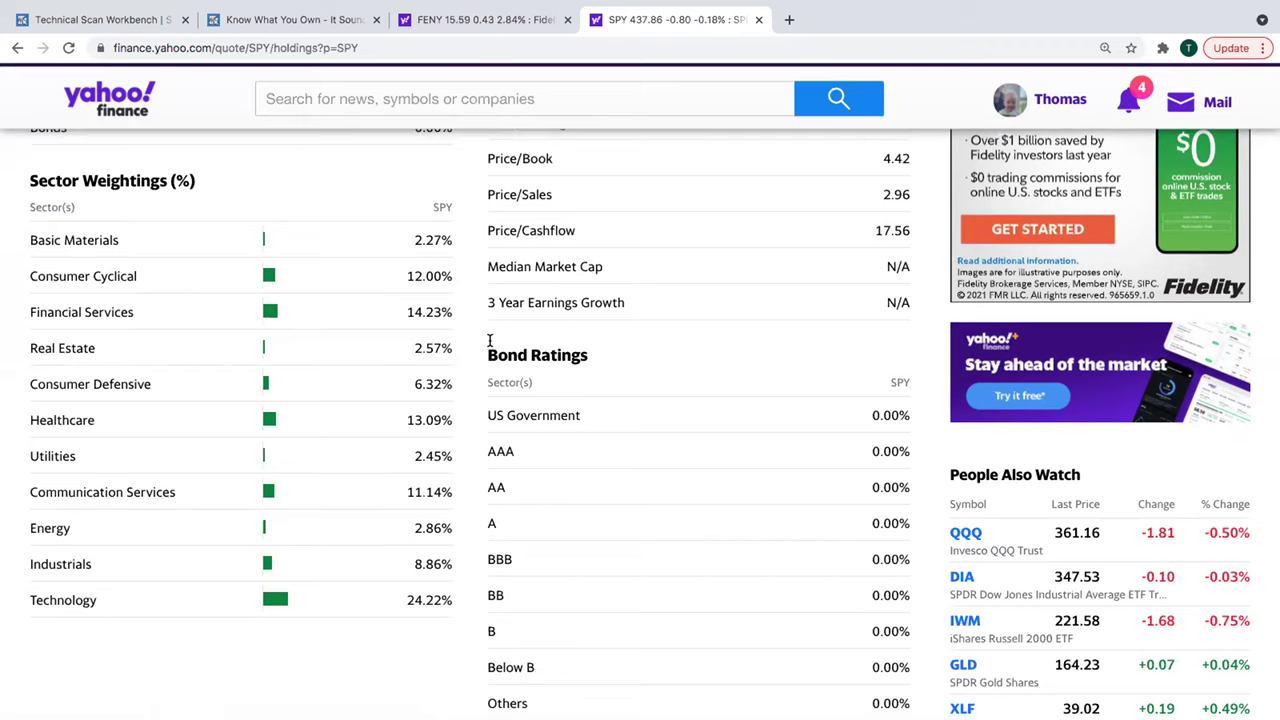
# Clear the full-screen browser window out of the way and switch to the EB ETF Analyzer workbook in Excel
pyautogui.moveTo(45, 3)
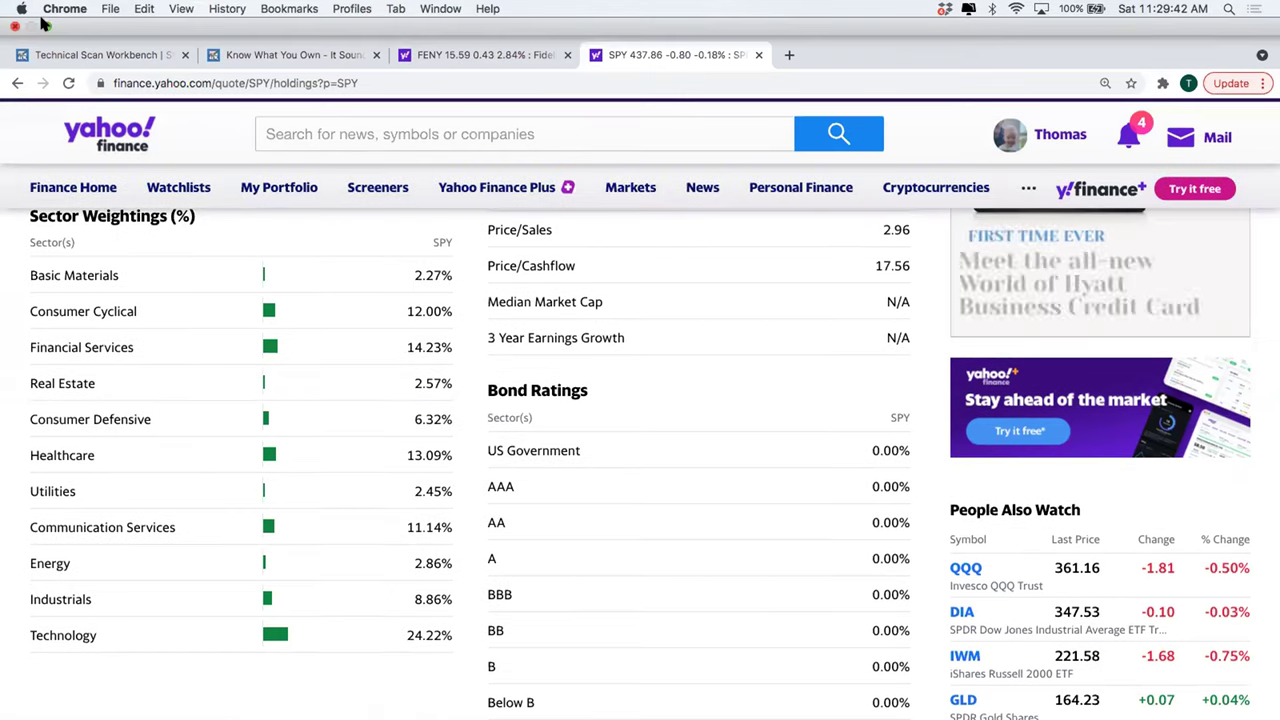
pyautogui.press('ctrl+super+f')
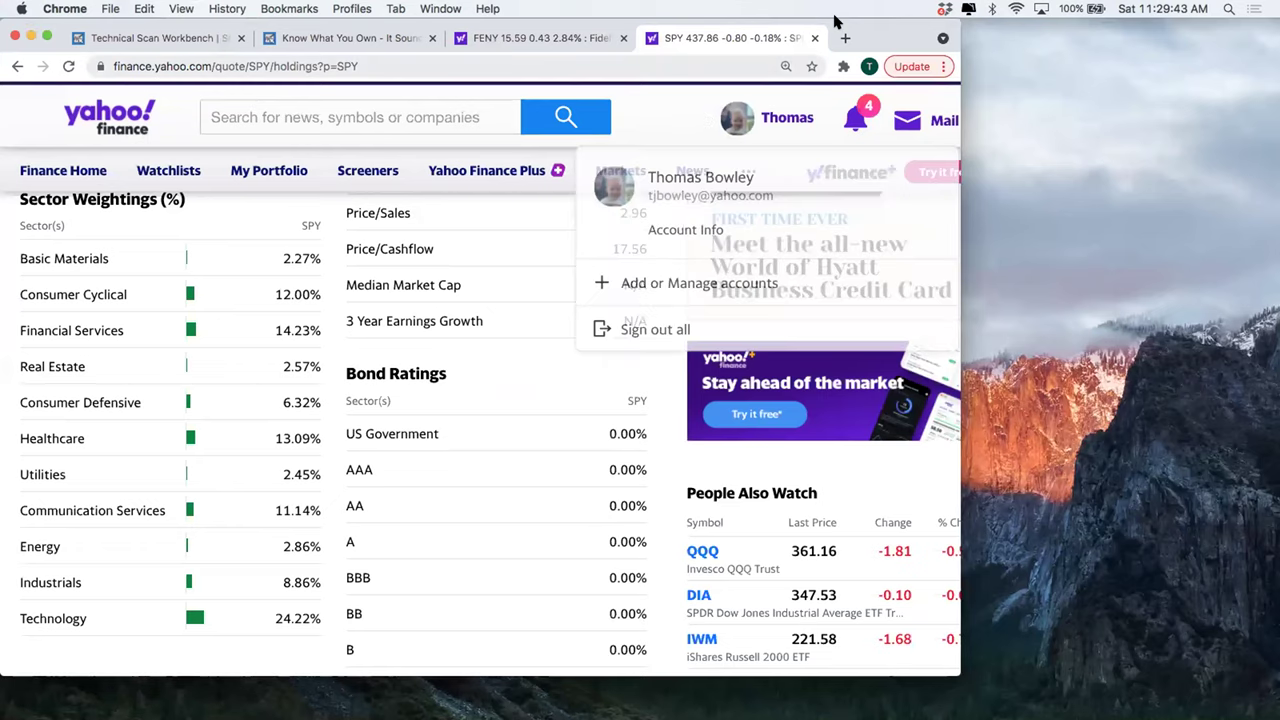
pyautogui.moveTo(880, 38); pyautogui.dragTo(950, 654)
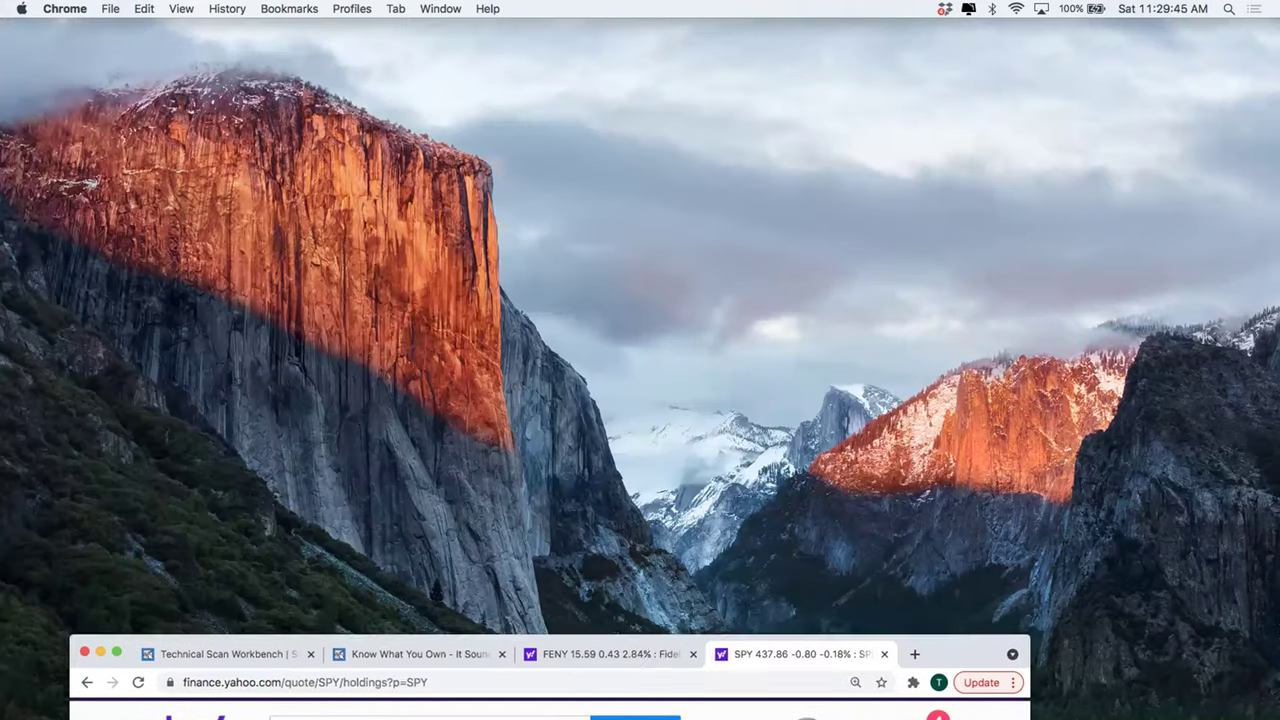
pyautogui.press('super+m')
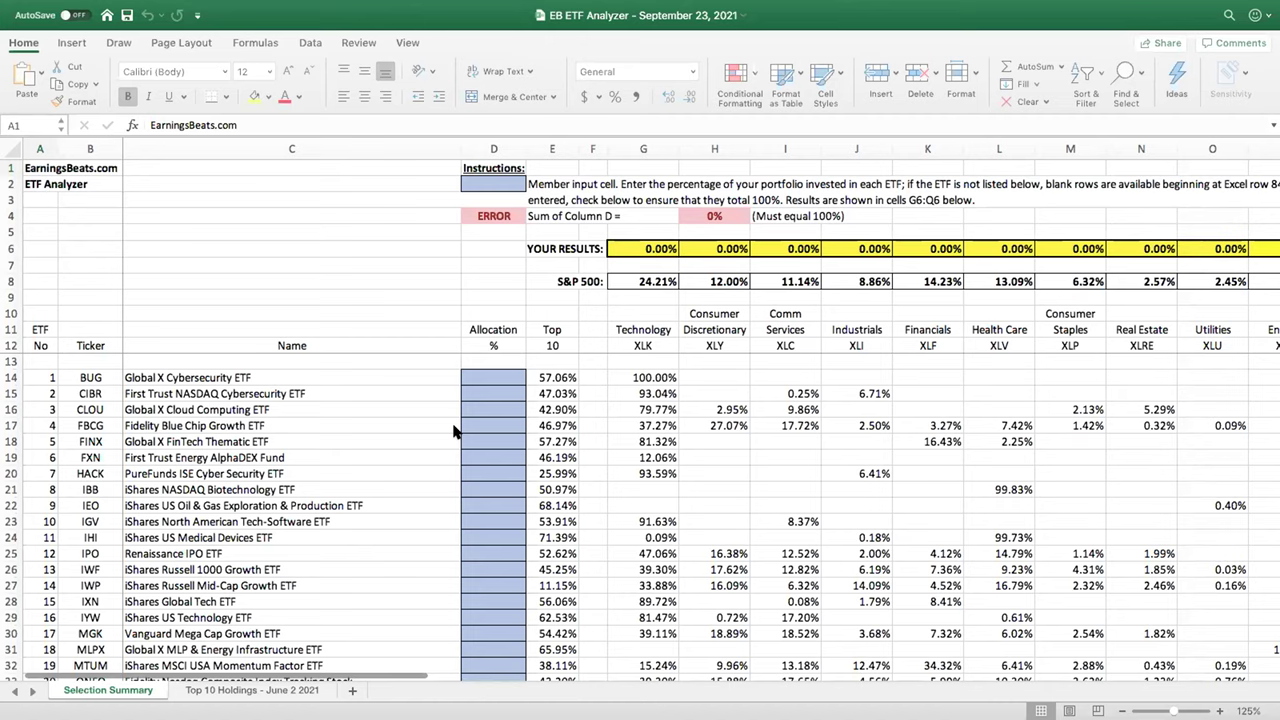
# Examine the ETF list on the Selection Summary sheet, including BUG's top 10 holdings percentage and Technology weighting
pyautogui.scroll(-8, 352, 472)
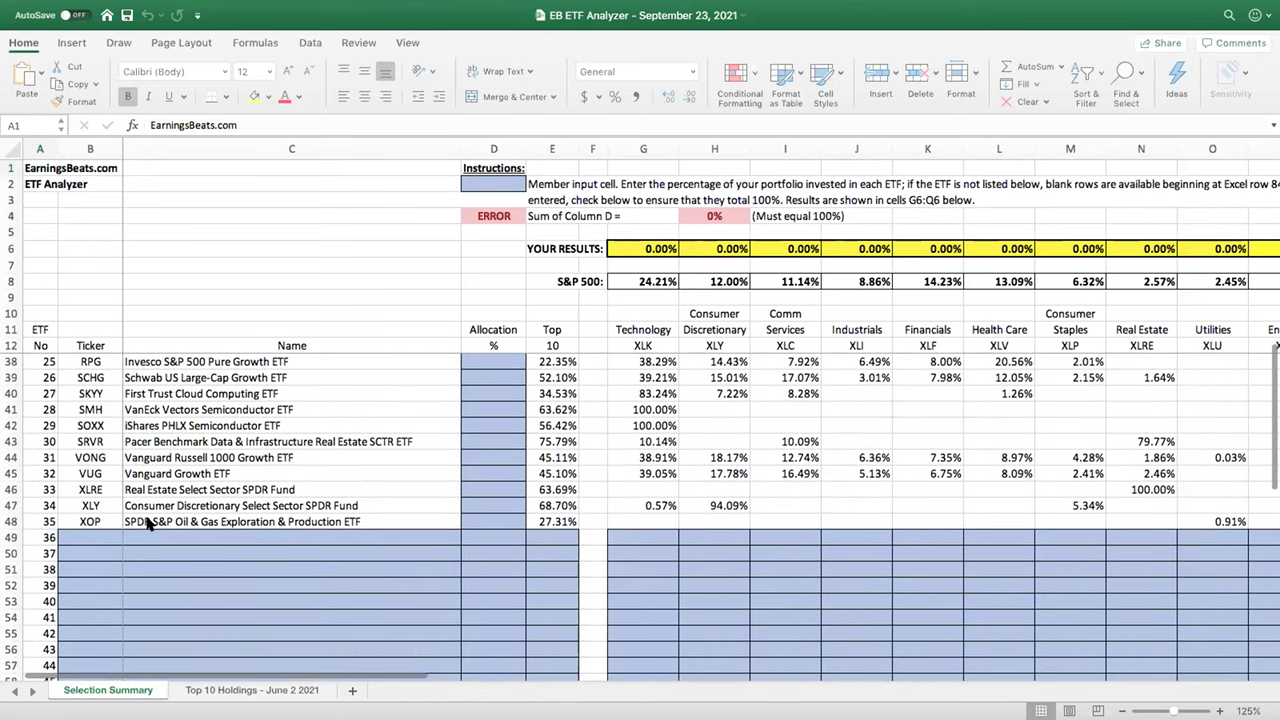
pyautogui.scroll(8, 312, 455)
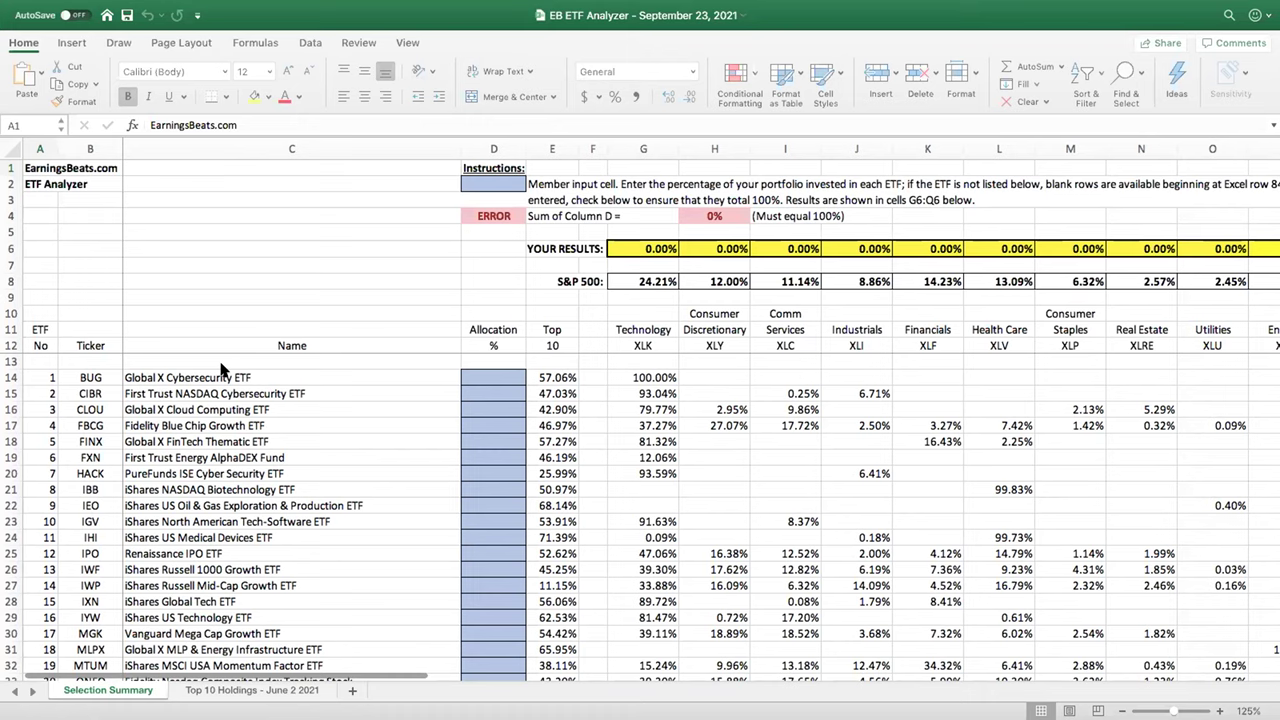
pyautogui.click(548, 376)
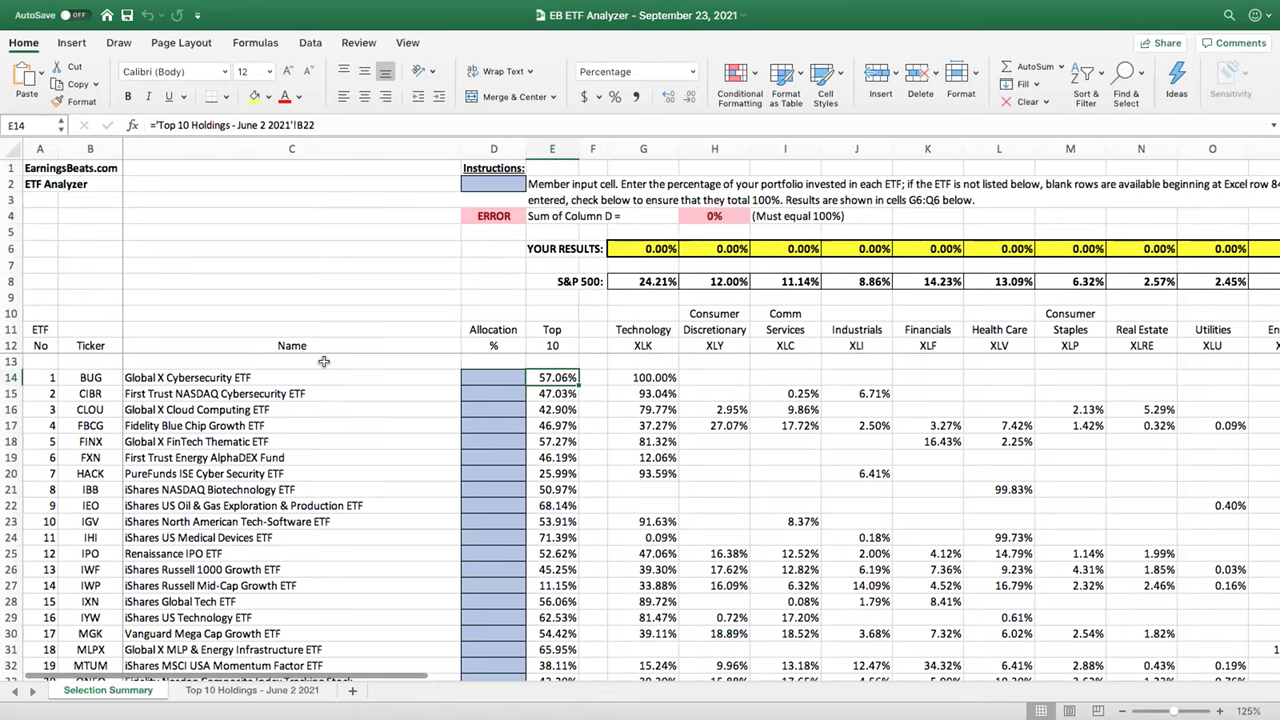
pyautogui.click(639, 366)
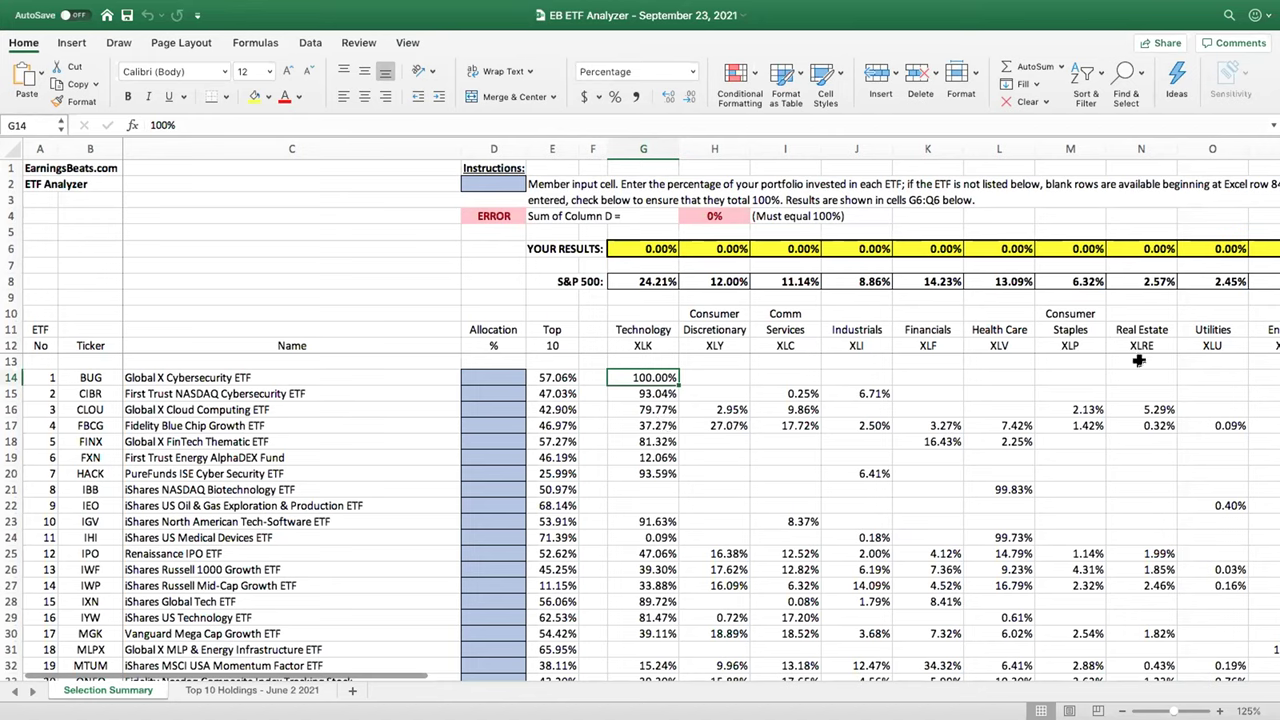
# Examine the sector weightings across to Materials and the row-total formula in column R for the listed ETFs
pyautogui.hscroll(5, 1002, 368)
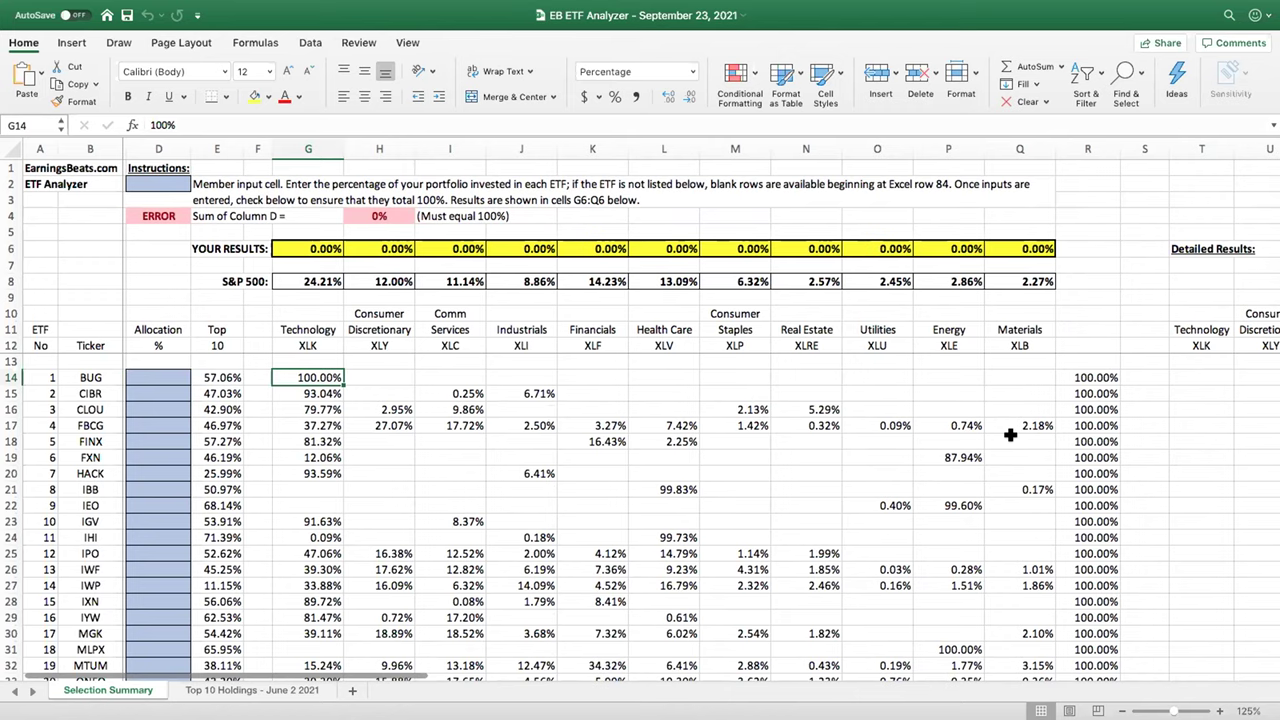
pyautogui.scroll(-3, 1015, 435)
pyautogui.scroll(3, 1084, 420)
pyautogui.click(1090, 369)
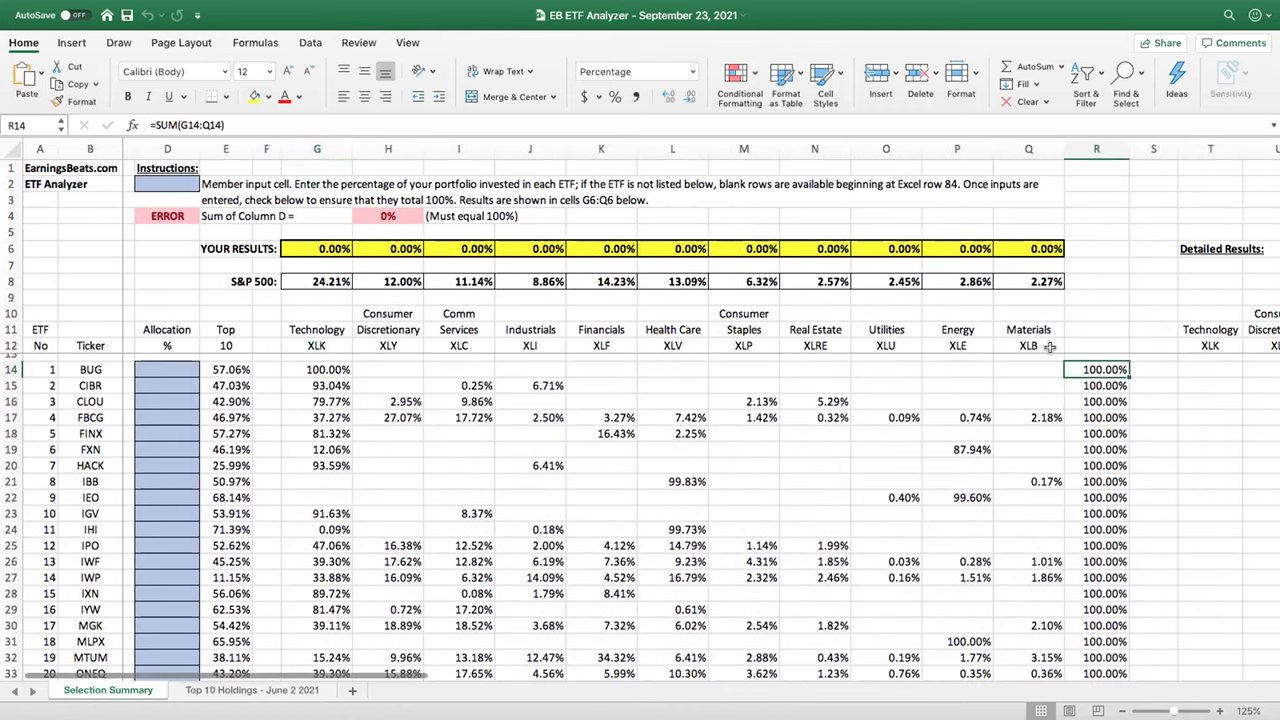
pyautogui.scroll(-6, 1080, 465)
pyautogui.scroll(-4, 1093, 485)
pyautogui.scroll(10, 1093, 485)
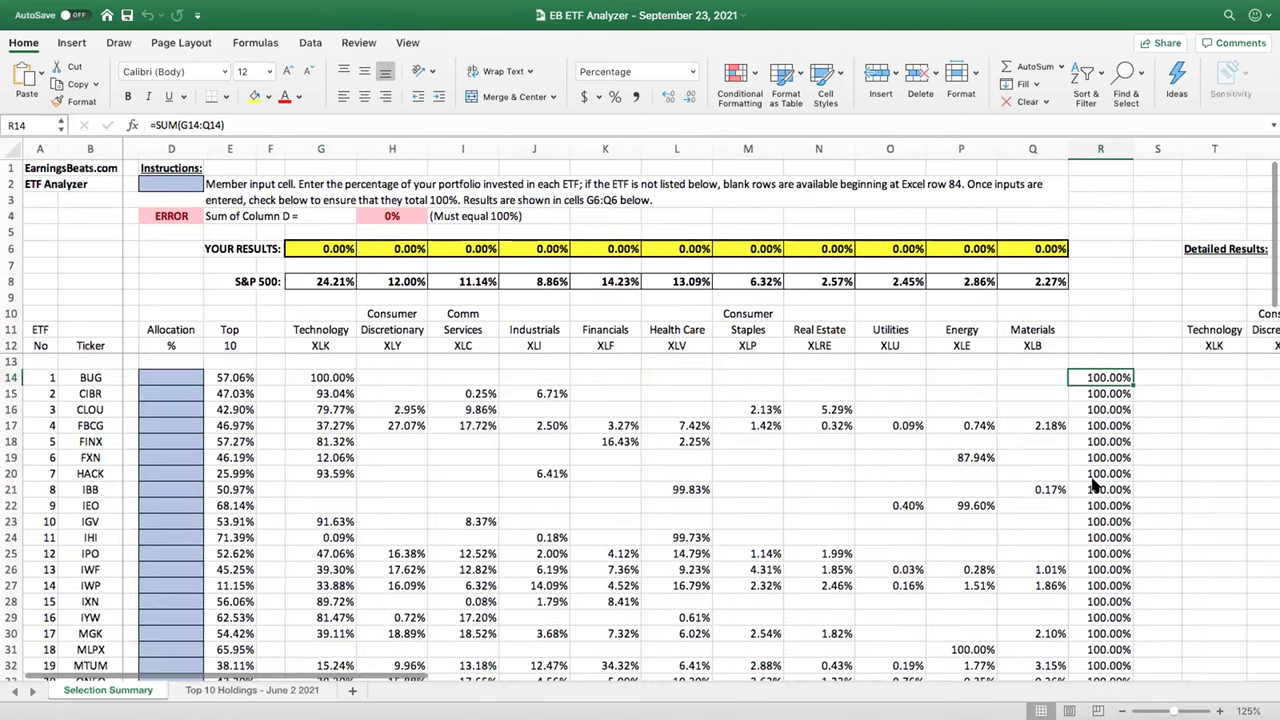
# Inspect the Aggressive, Defensive and Neutral formulas for BUG in row 14
pyautogui.hscroll(10, 1093, 485)
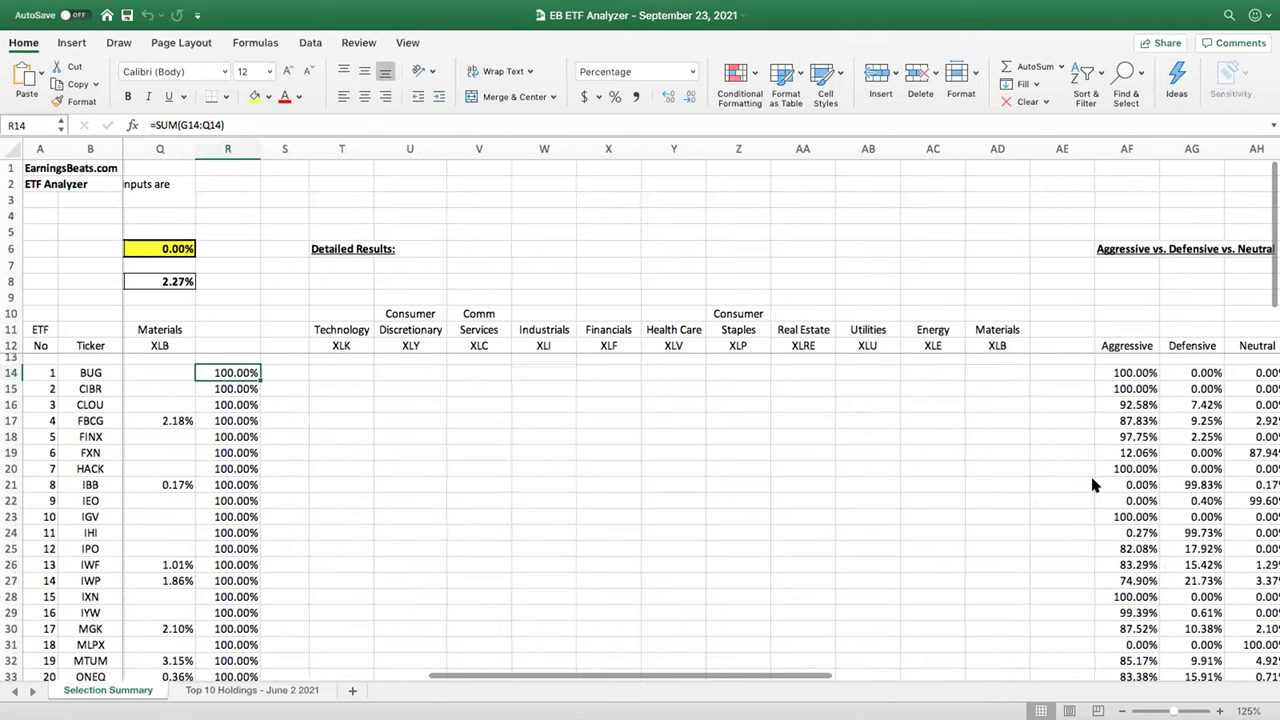
pyautogui.hscroll(8, 1093, 485)
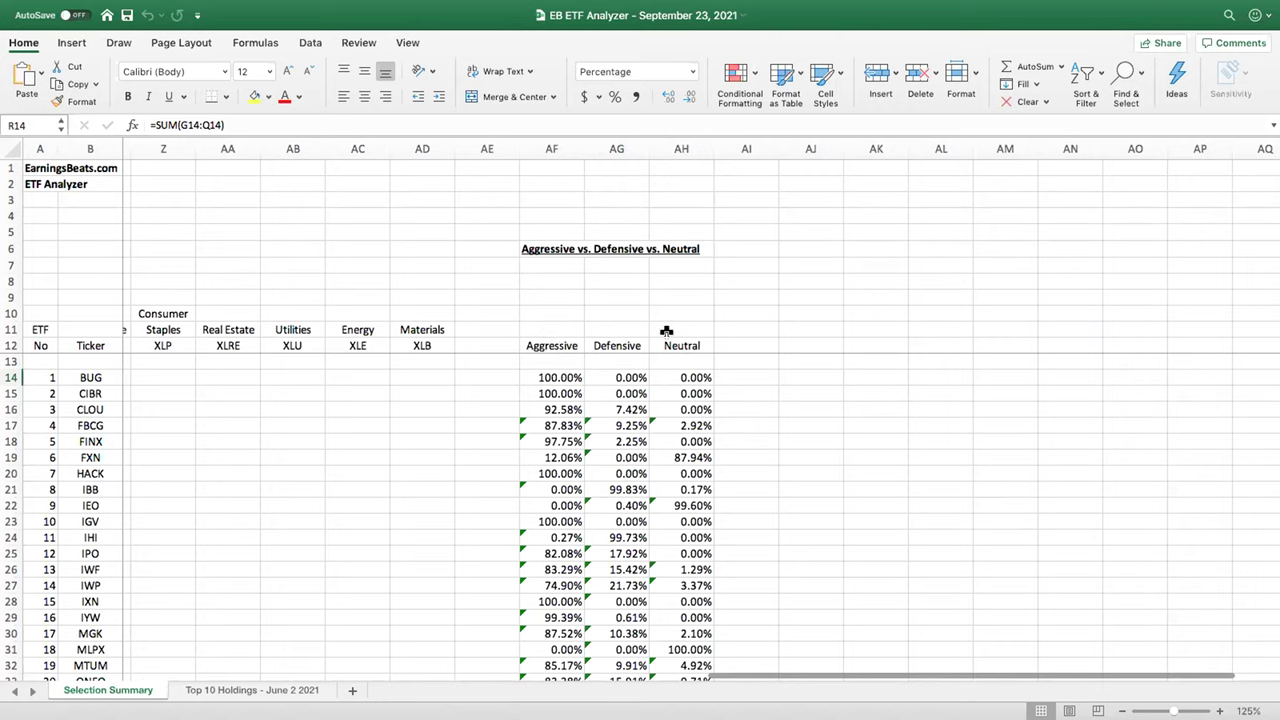
pyautogui.click(541, 371)
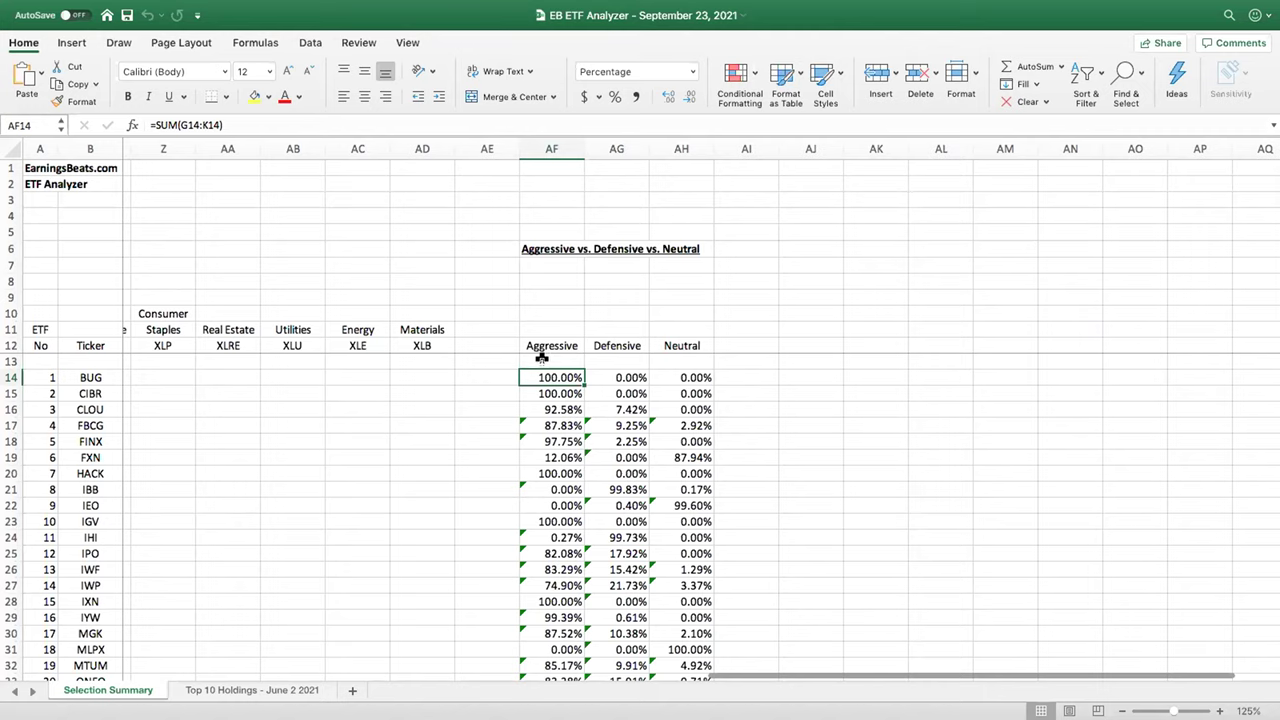
pyautogui.press('Right')
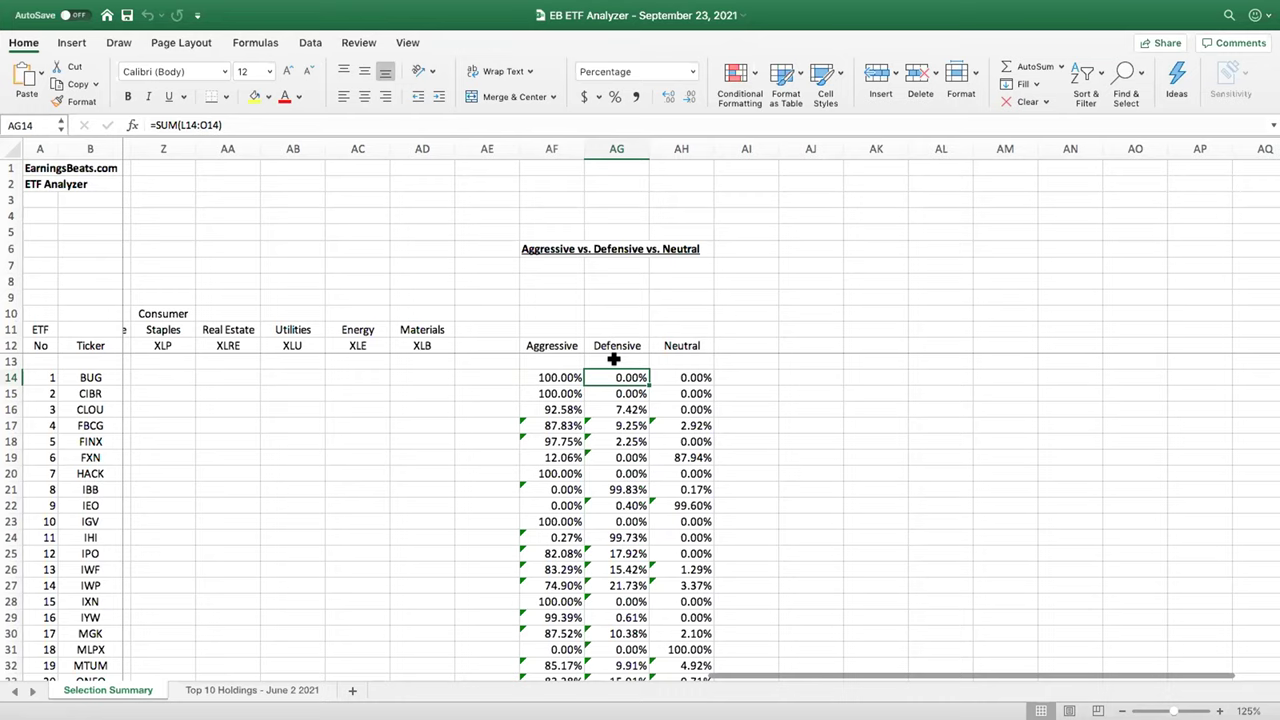
pyautogui.press('Right')
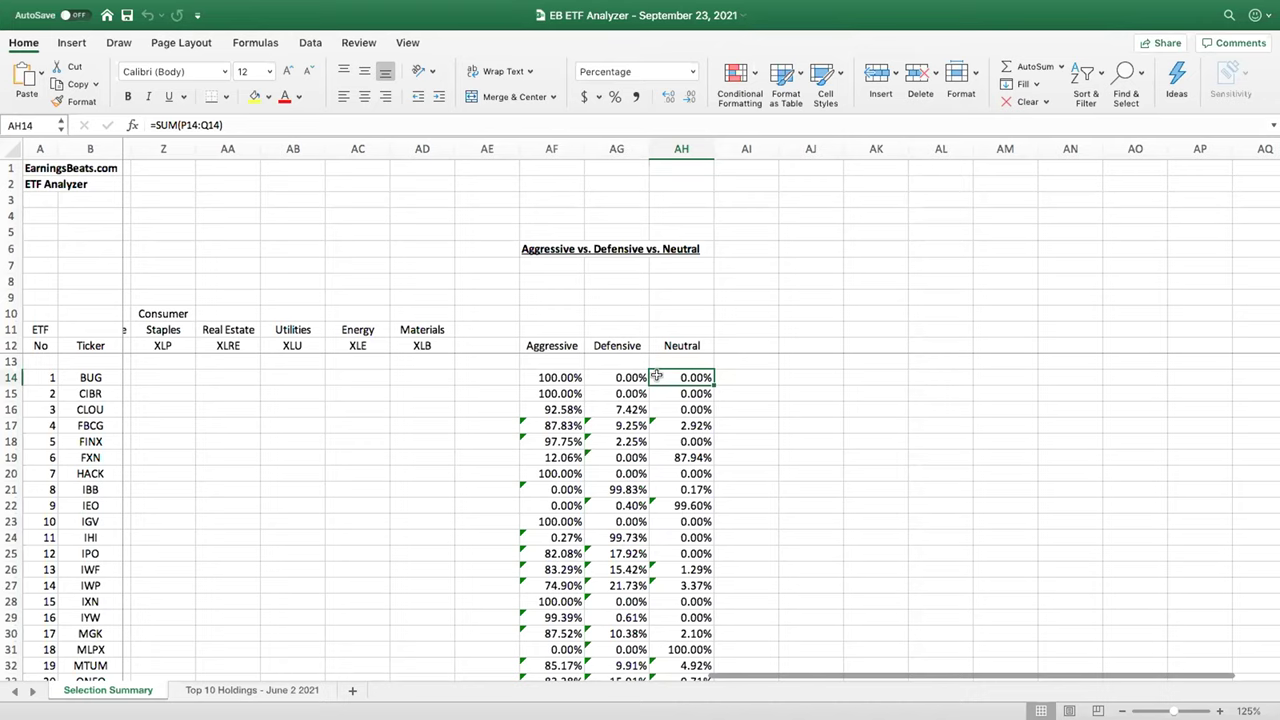
# Examine the blank ETF input rows beneath XOP, including the ticker and top 10 cells and the total formula in row 50
pyautogui.hscroll(-15, 606, 398)
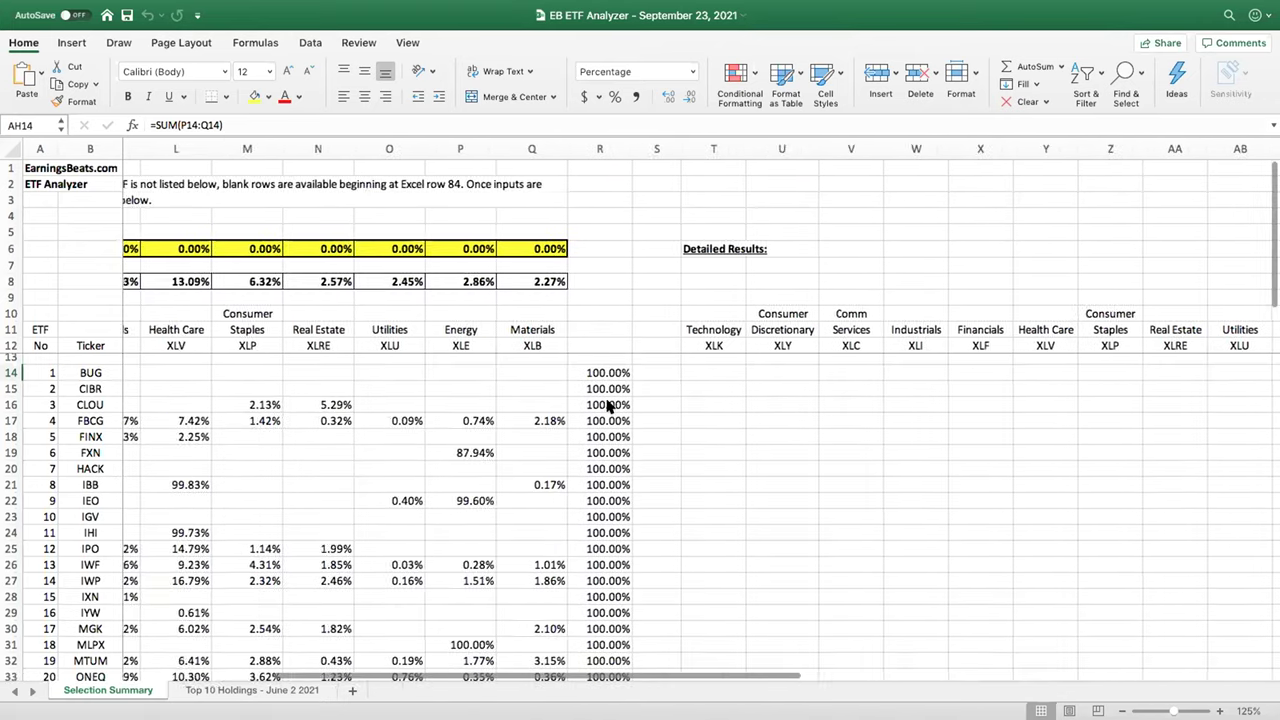
pyautogui.hscroll(-10, 606, 405)
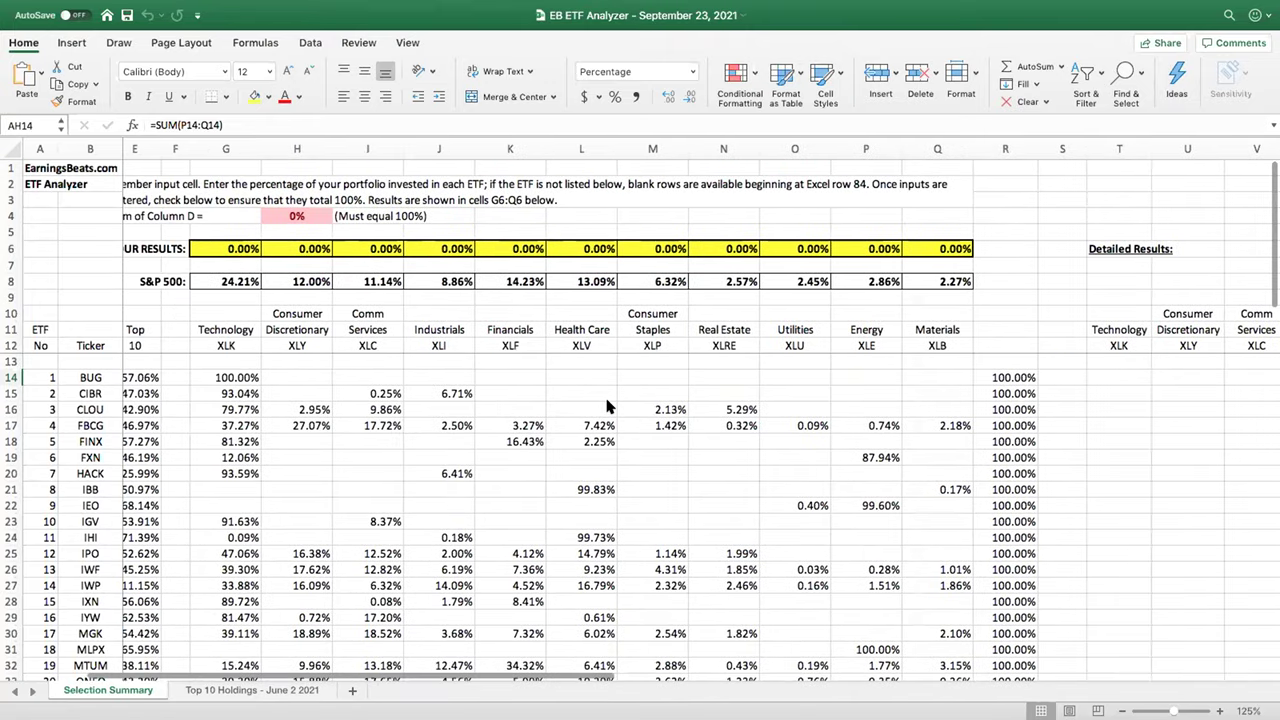
pyautogui.hscroll(-3, 606, 406)
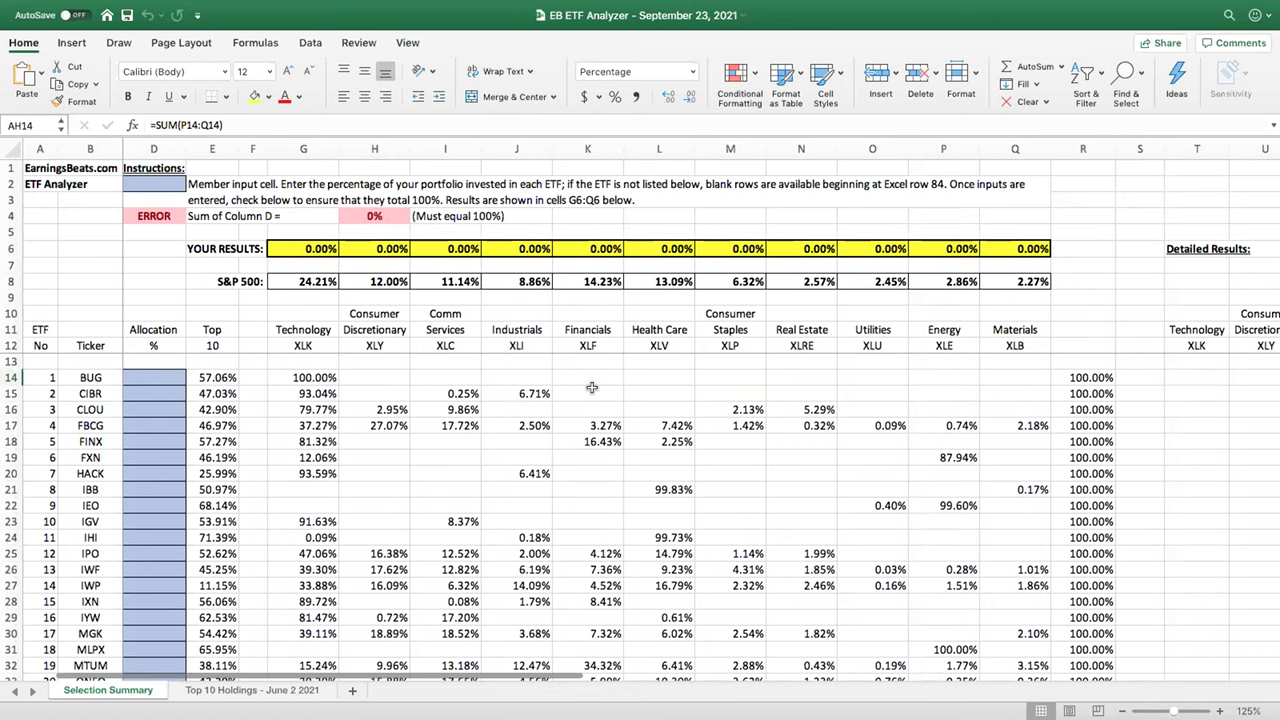
pyautogui.scroll(-3, 478, 482)
pyautogui.hscroll(-1, 478, 482)
pyautogui.scroll(-7, 481, 494)
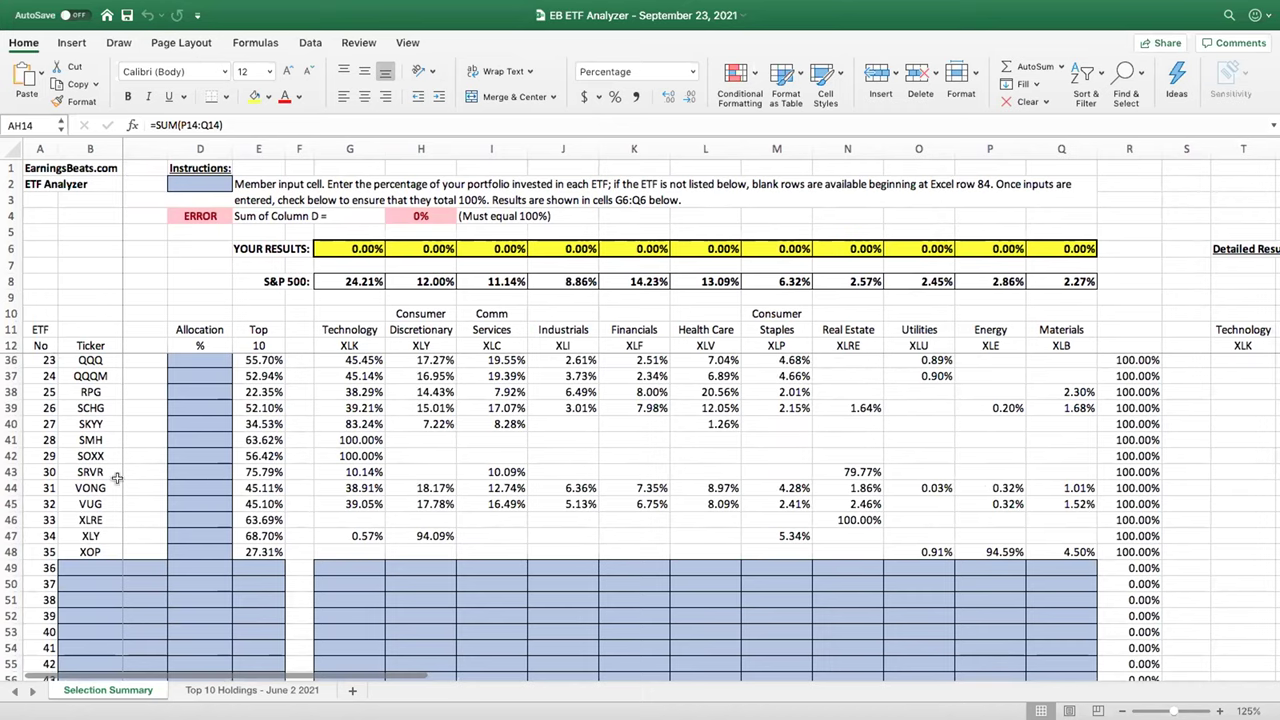
pyautogui.scroll(-2, 157, 508)
pyautogui.hscroll(-1, 157, 508)
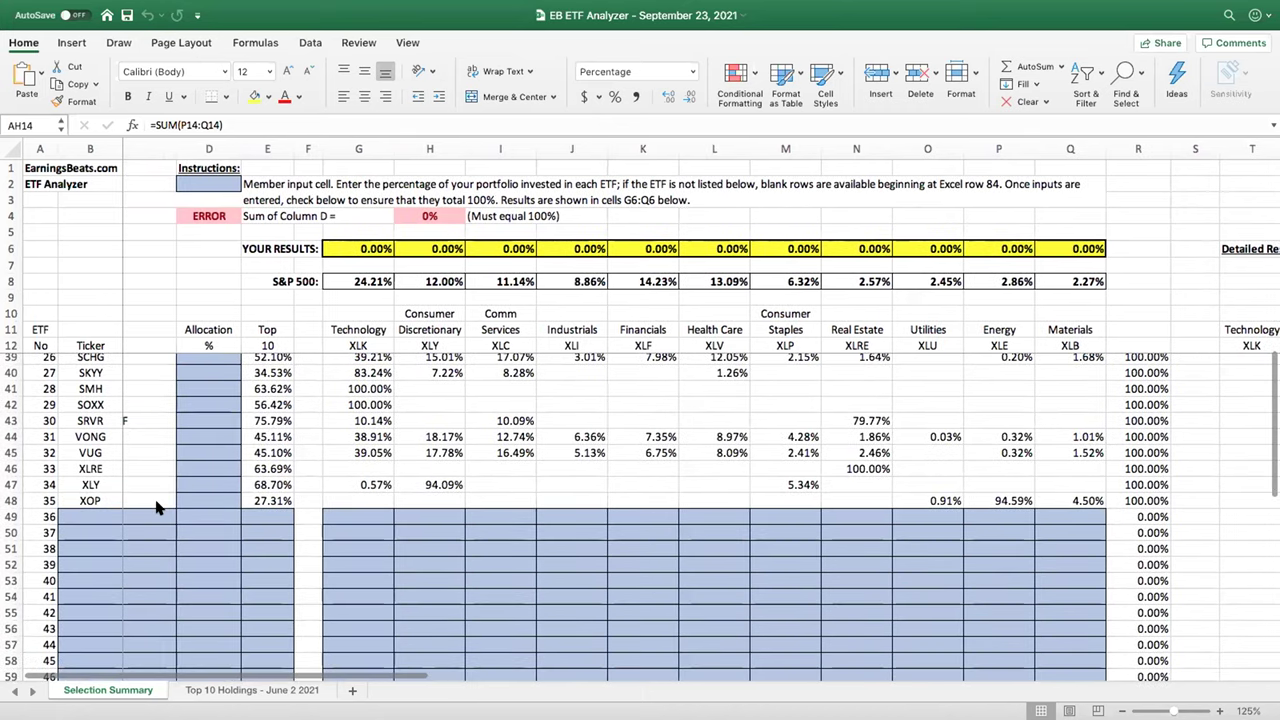
pyautogui.click(80, 526)
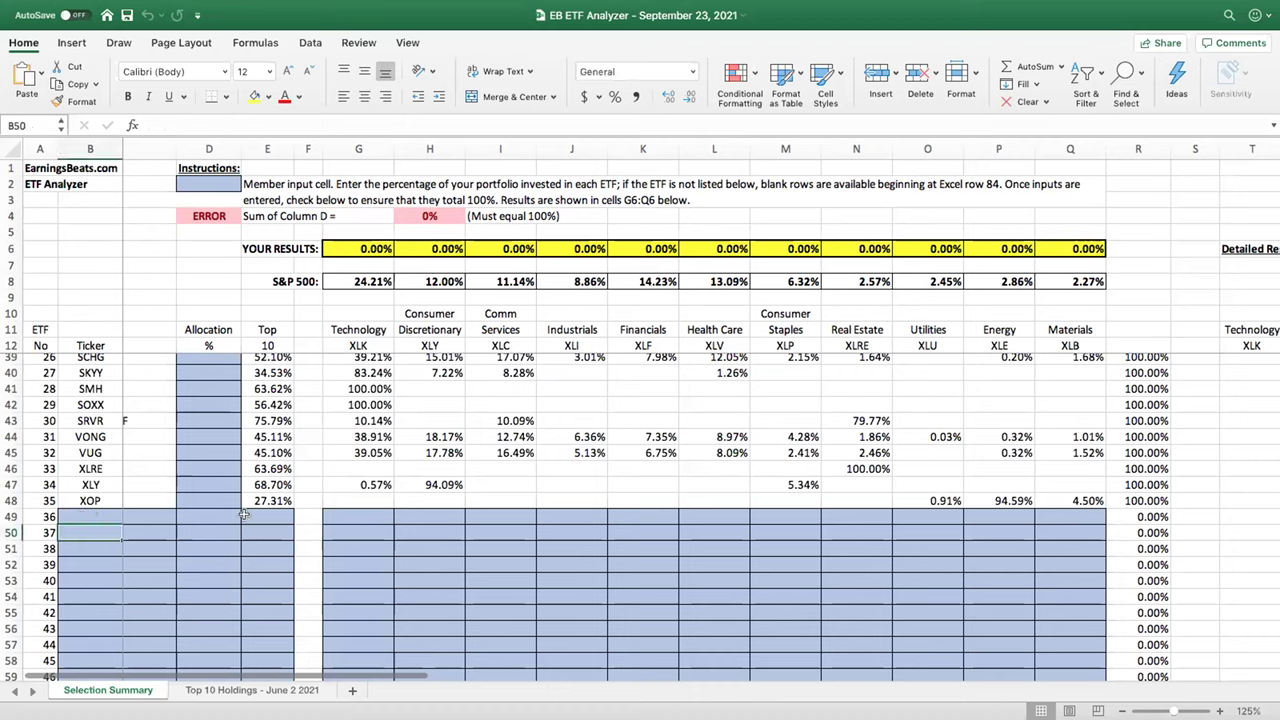
pyautogui.press('Right')
pyautogui.press('Right')
pyautogui.press('Right')
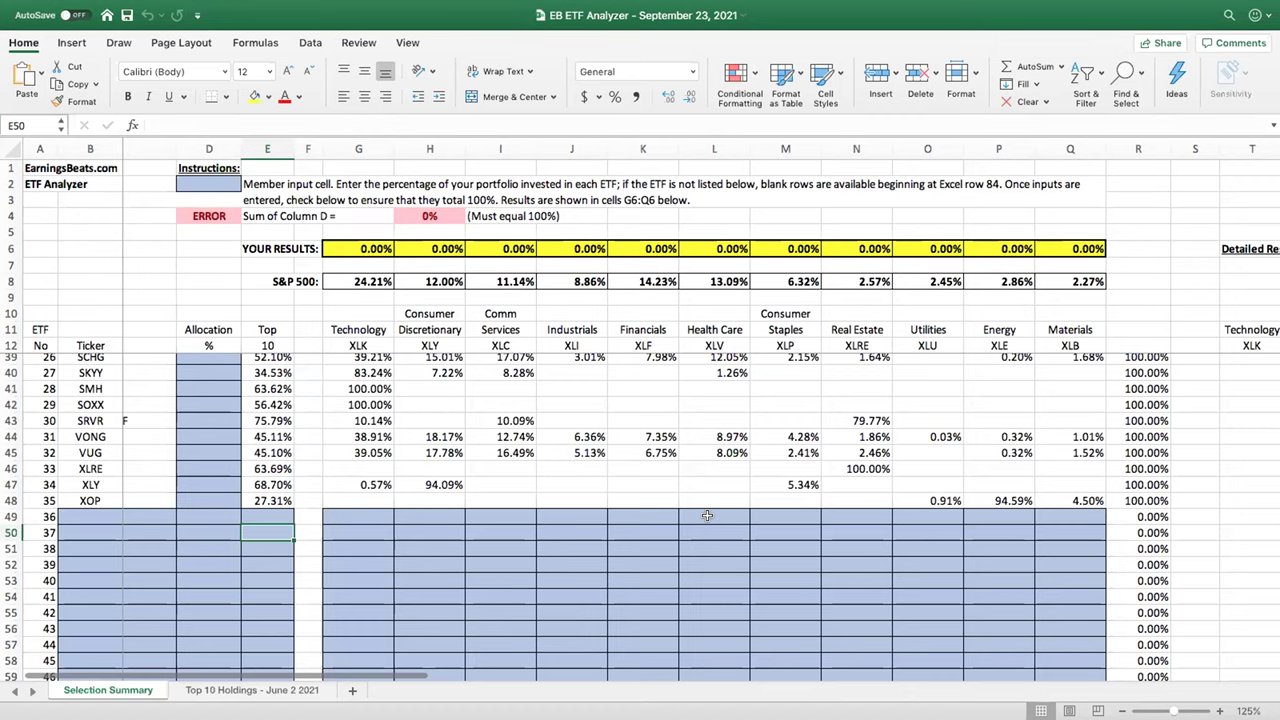
pyautogui.click(1135, 530)
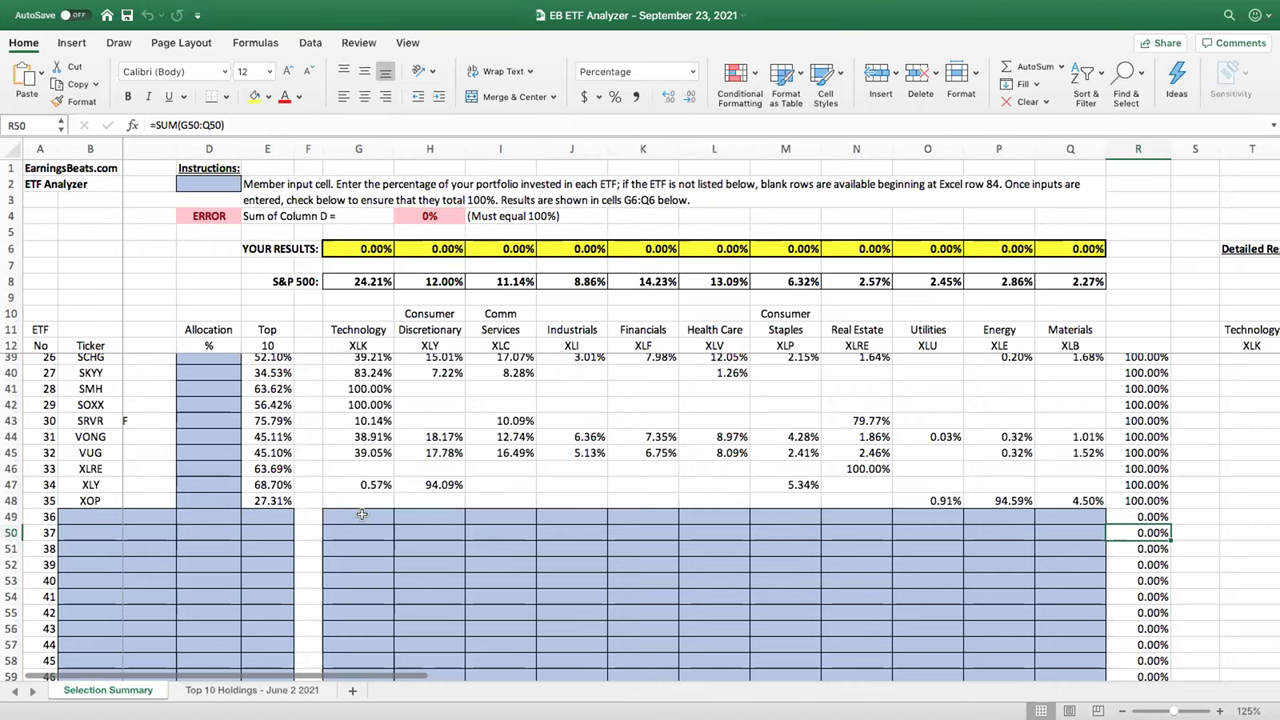
# Review the full block of blank ETF input rows, from ETF number 36 through 46
pyautogui.scroll(2, 361, 514)
pyautogui.hscroll(-4, 361, 514)
pyautogui.hscroll(-2, 376, 535)
pyautogui.scroll(2, 376, 535)
pyautogui.scroll(-2, 380, 535)
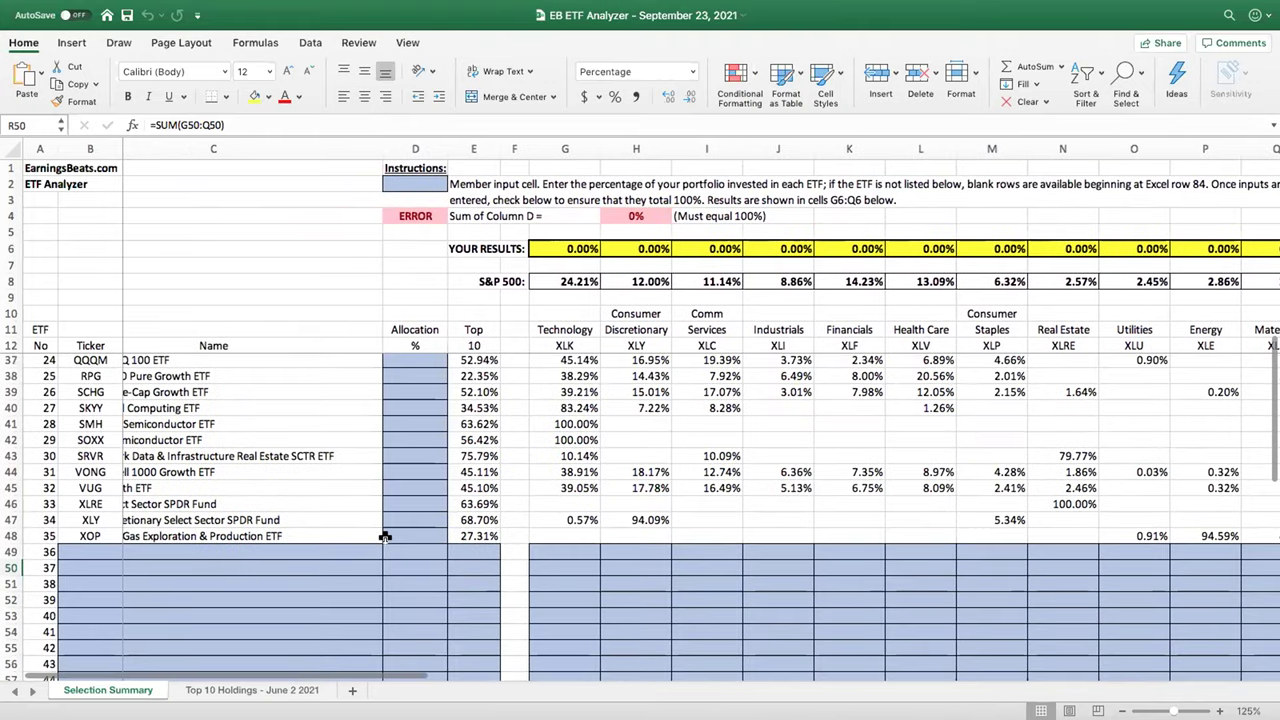
pyautogui.scroll(-1, 415, 562)
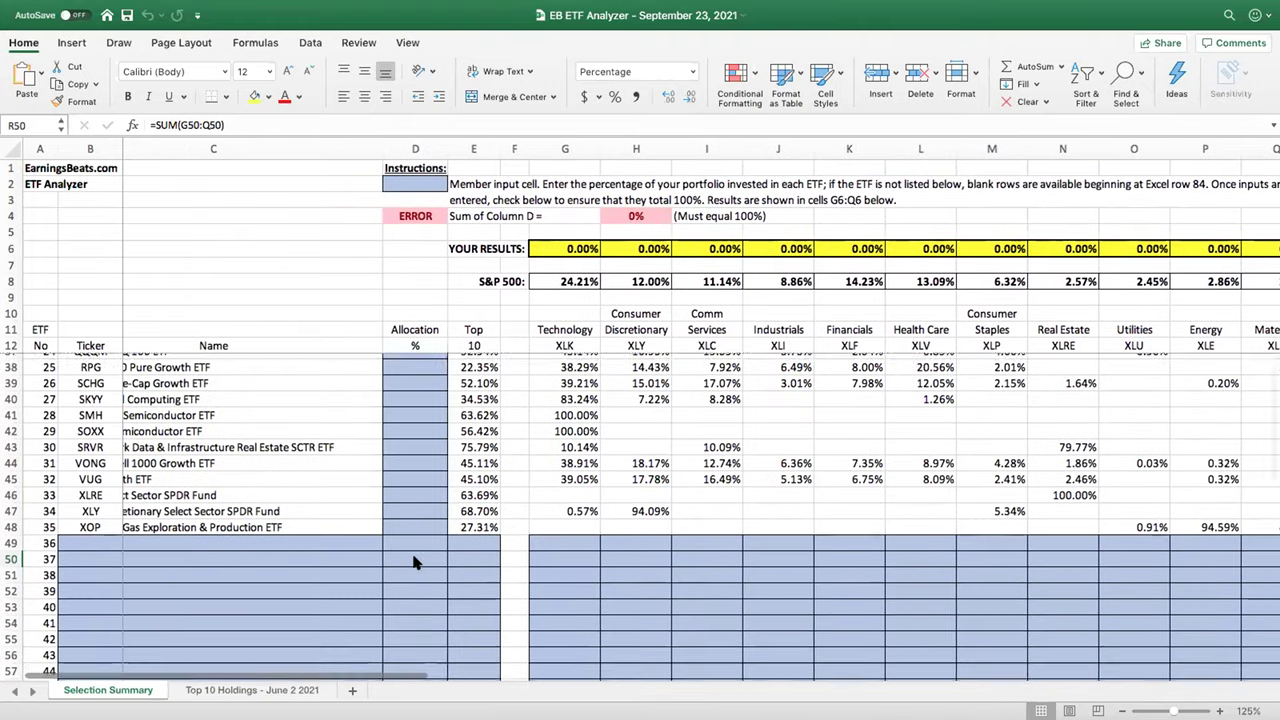
pyautogui.scroll(-5, 415, 562)
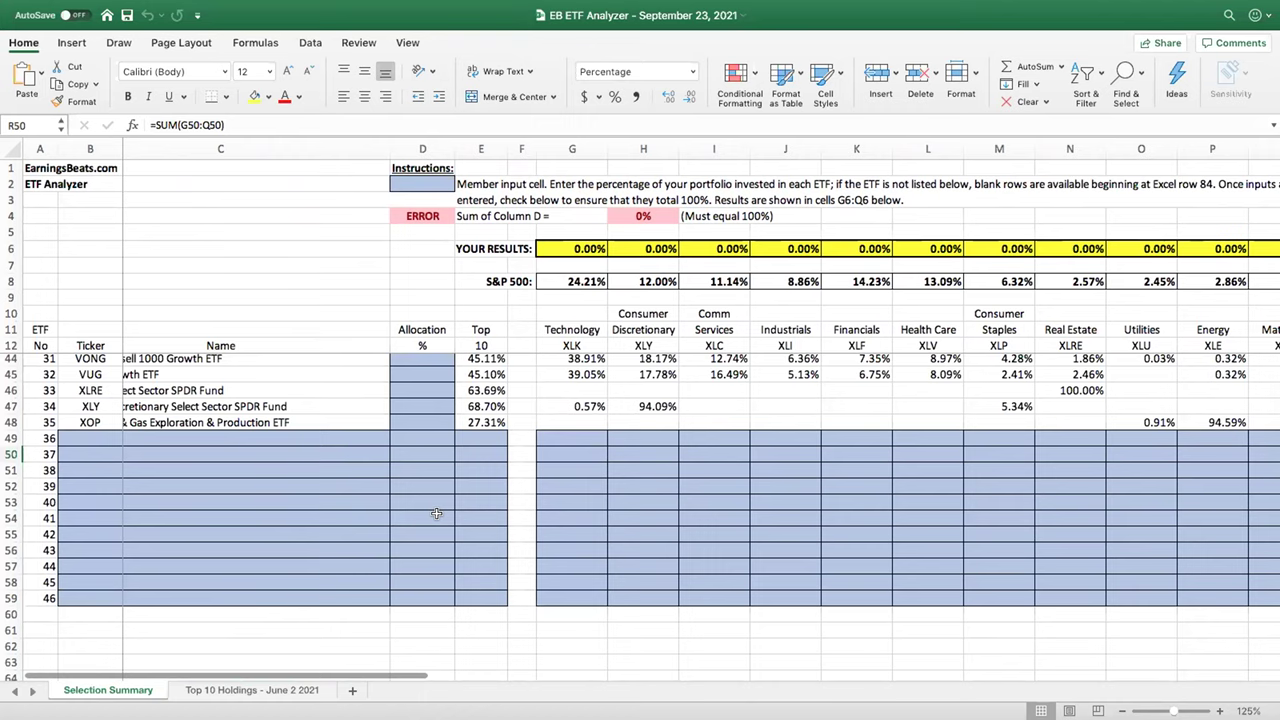
pyautogui.scroll(6, 505, 518)
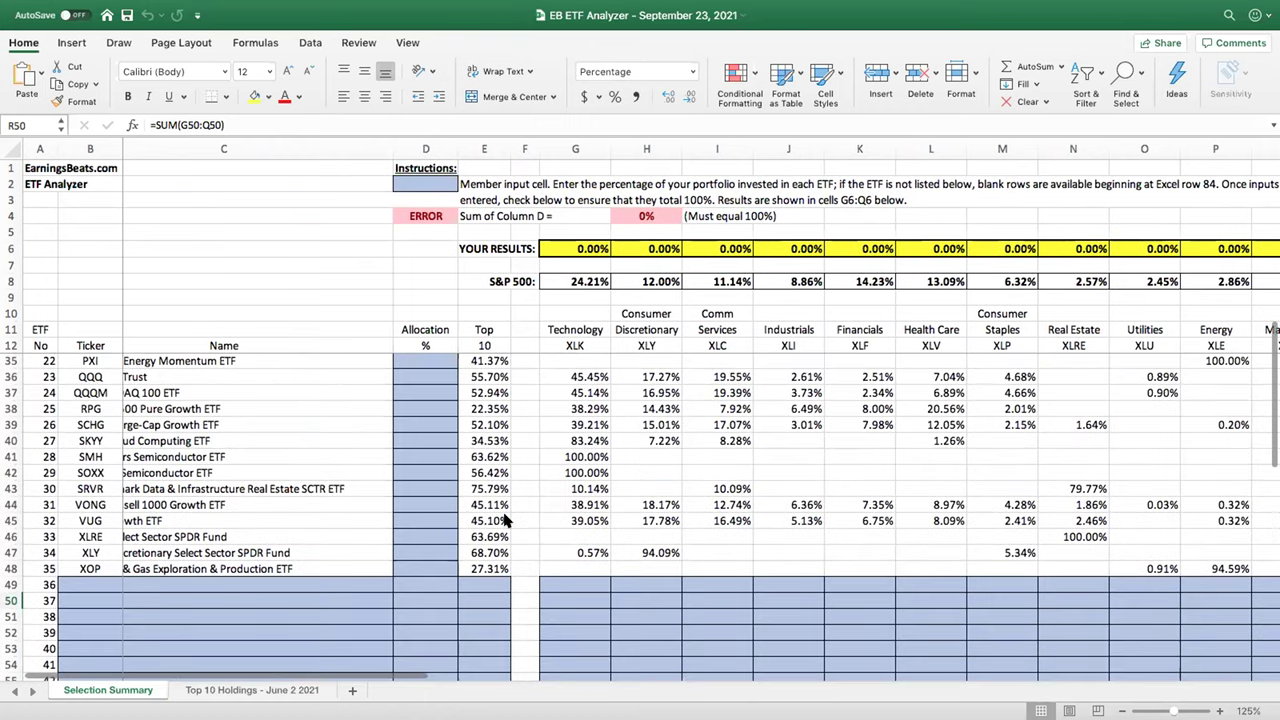
# Enter a 20% allocation for each of the first four ETFs: BUG, CIBR, CLOU and FBCG
pyautogui.scroll(4, 505, 518)
pyautogui.hscroll(-1, 505, 518)
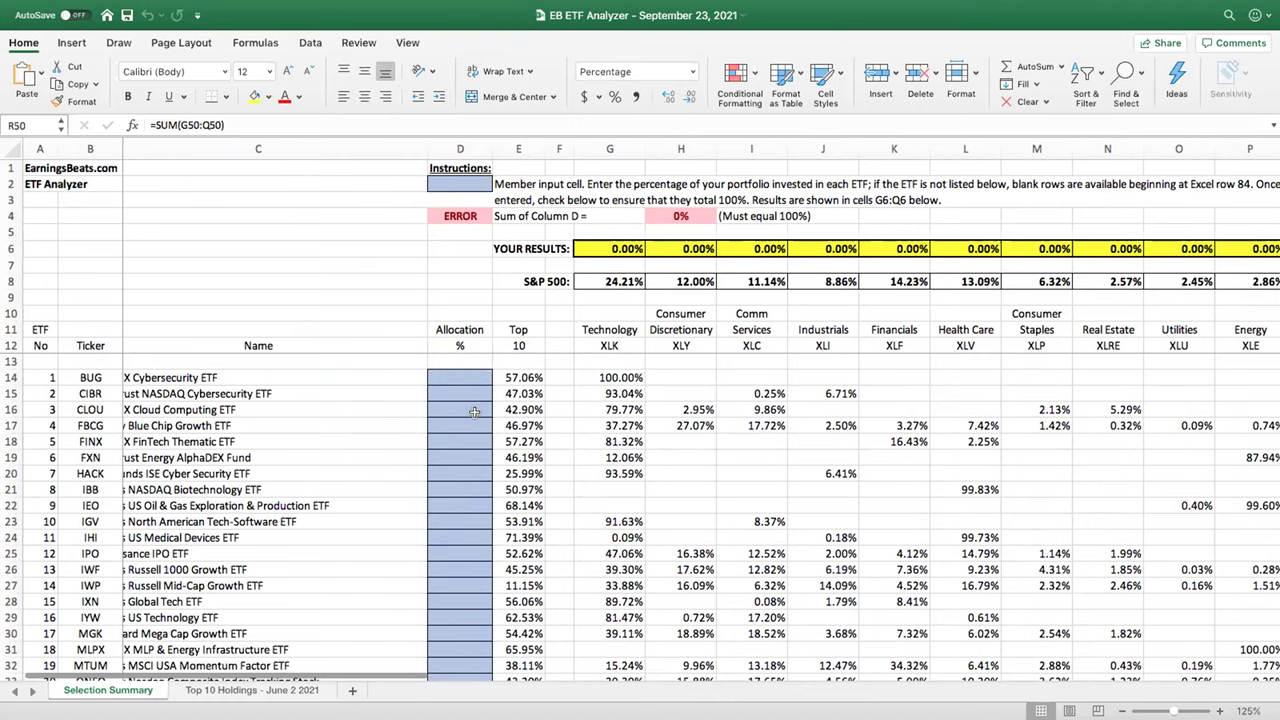
pyautogui.hscroll(-1, 490, 430)
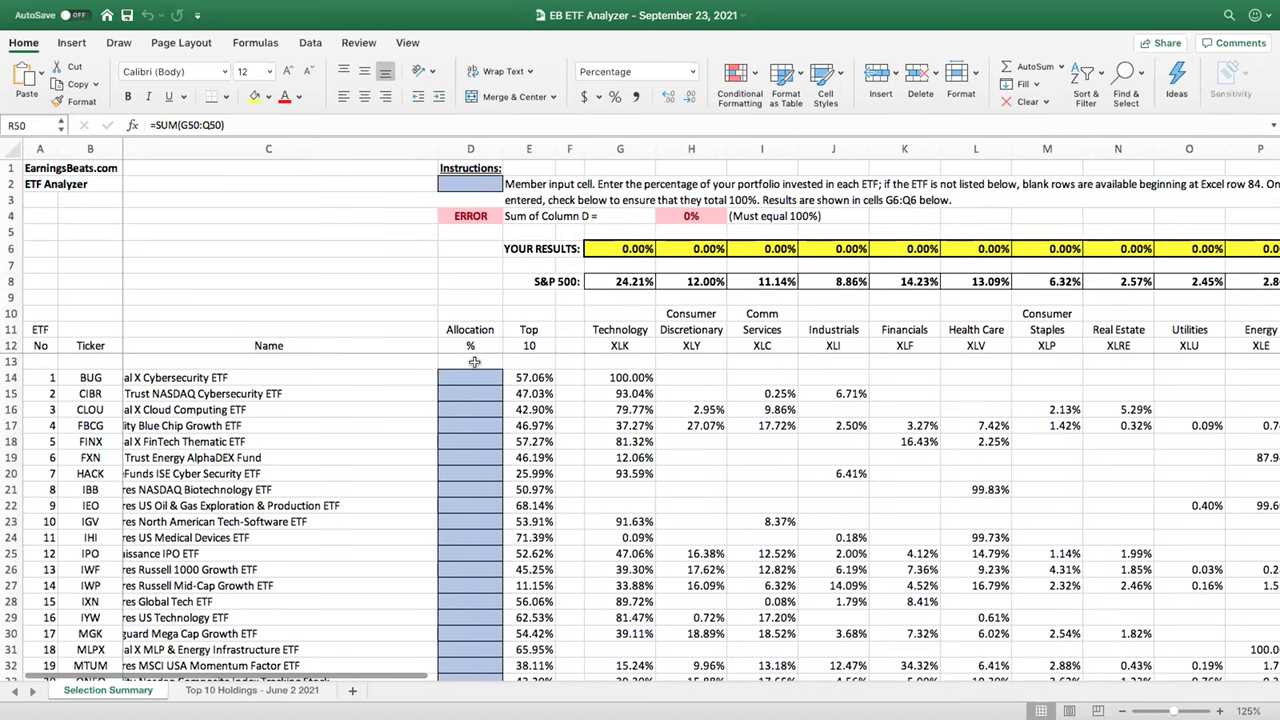
pyautogui.hscroll(-1, 463, 391)
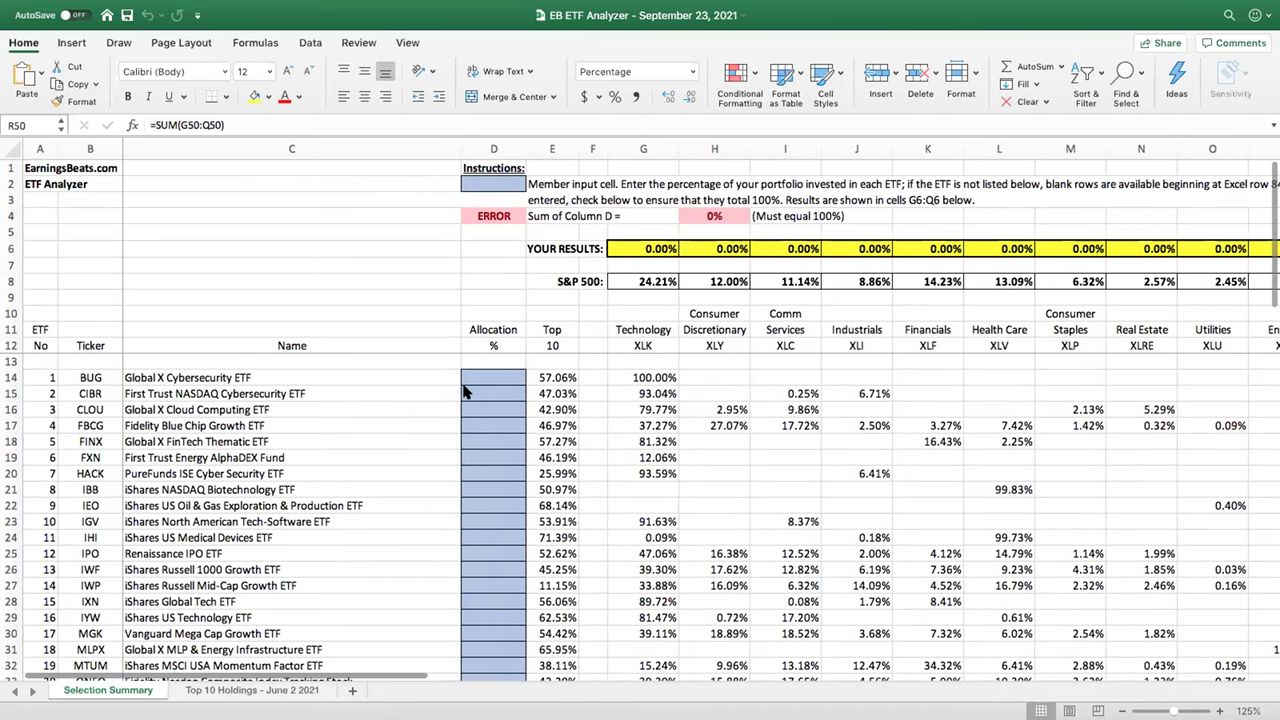
pyautogui.click(474, 368)
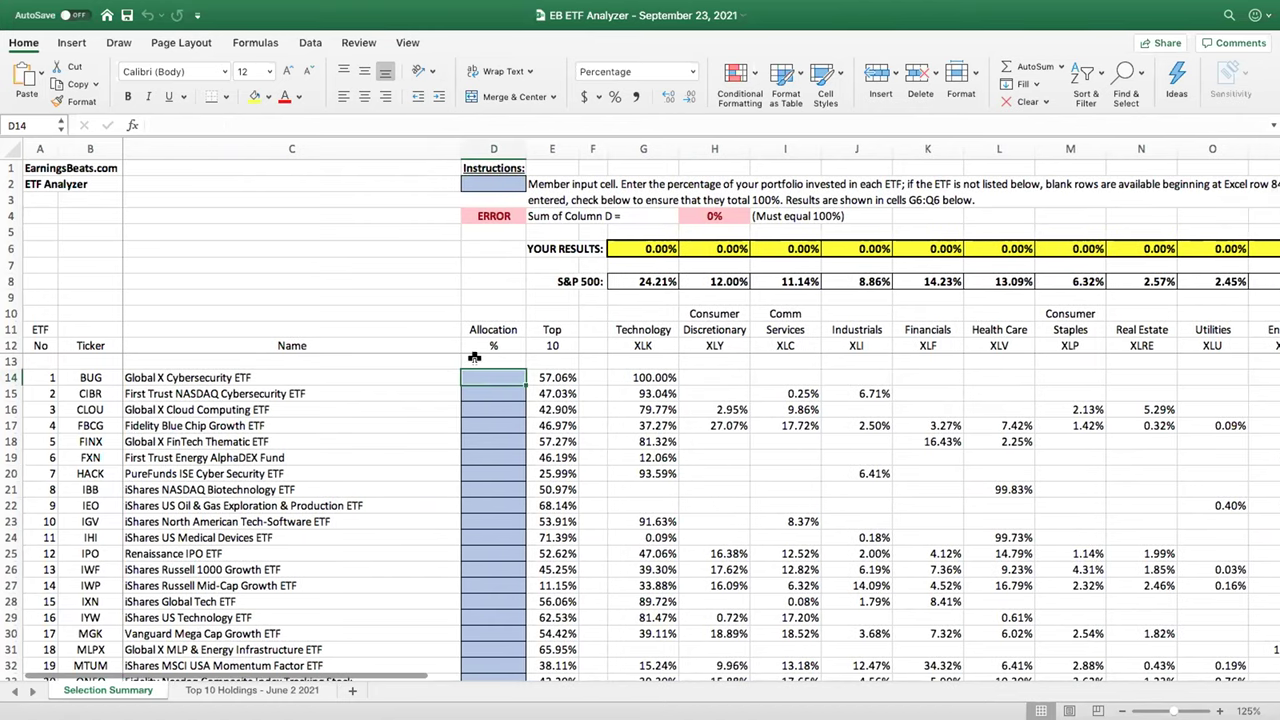
pyautogui.write('20')
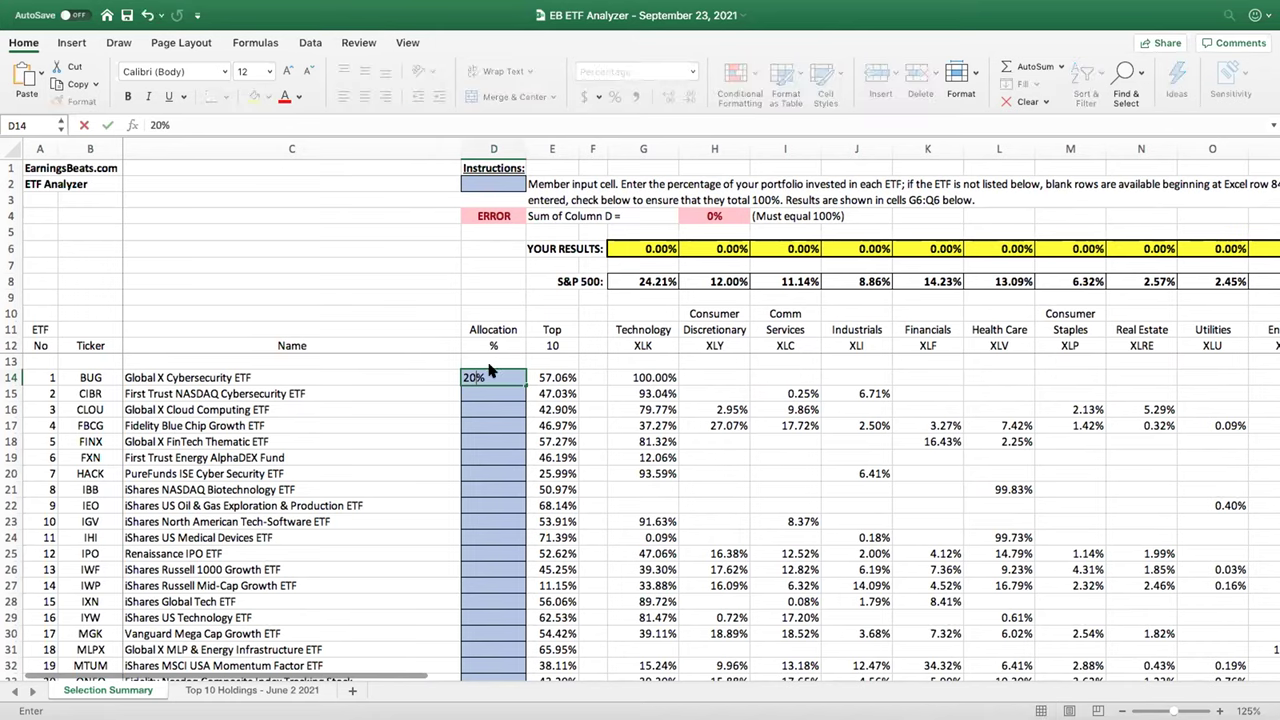
pyautogui.press('Return')
pyautogui.write('20')
pyautogui.press('Return')
pyautogui.write('20')
pyautogui.press('Return')
pyautogui.write('20')
pyautogui.press('Return')
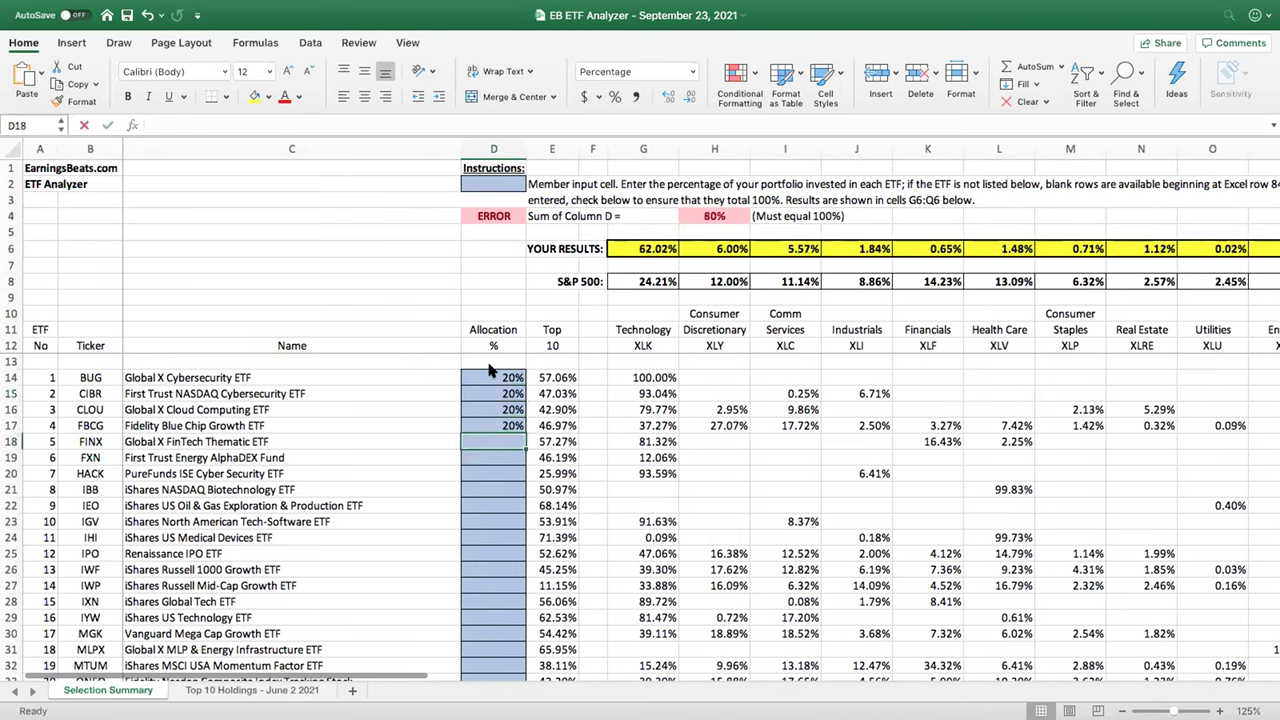
# Enter a 21% allocation for FINX and inspect the allocation check formula in D4
pyautogui.write('21')
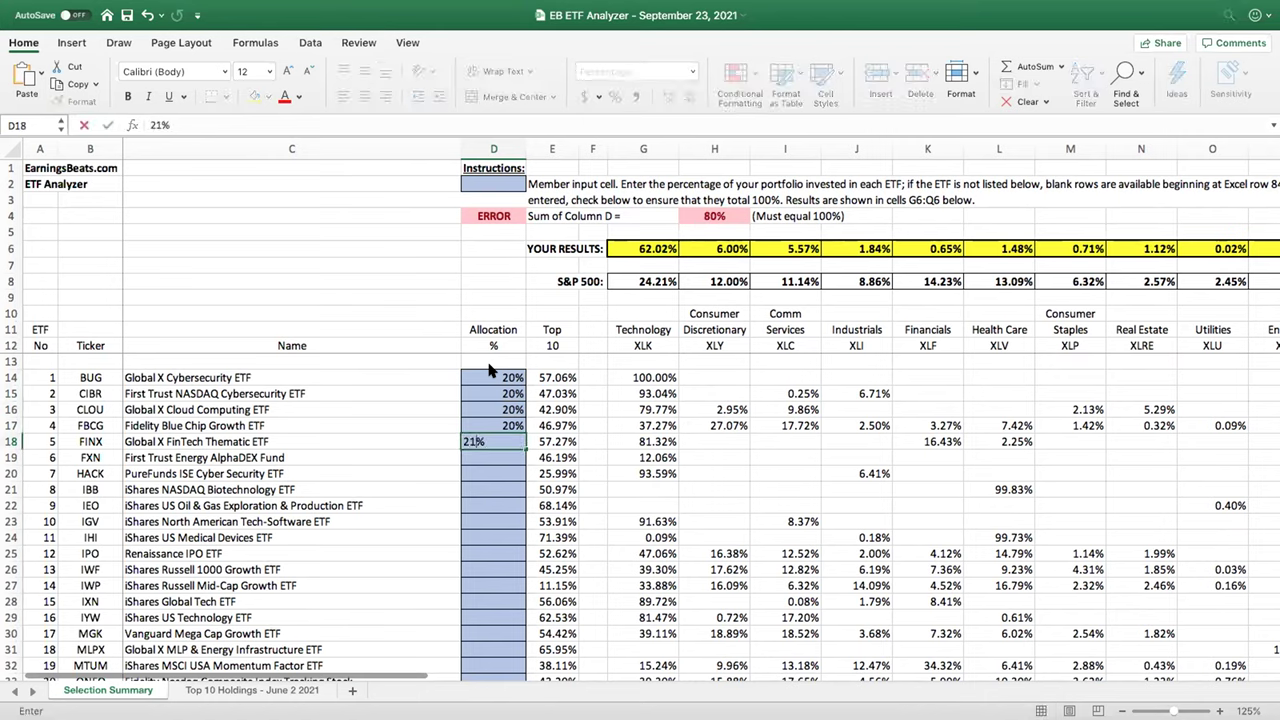
pyautogui.press('Return')
pyautogui.click(475, 217)
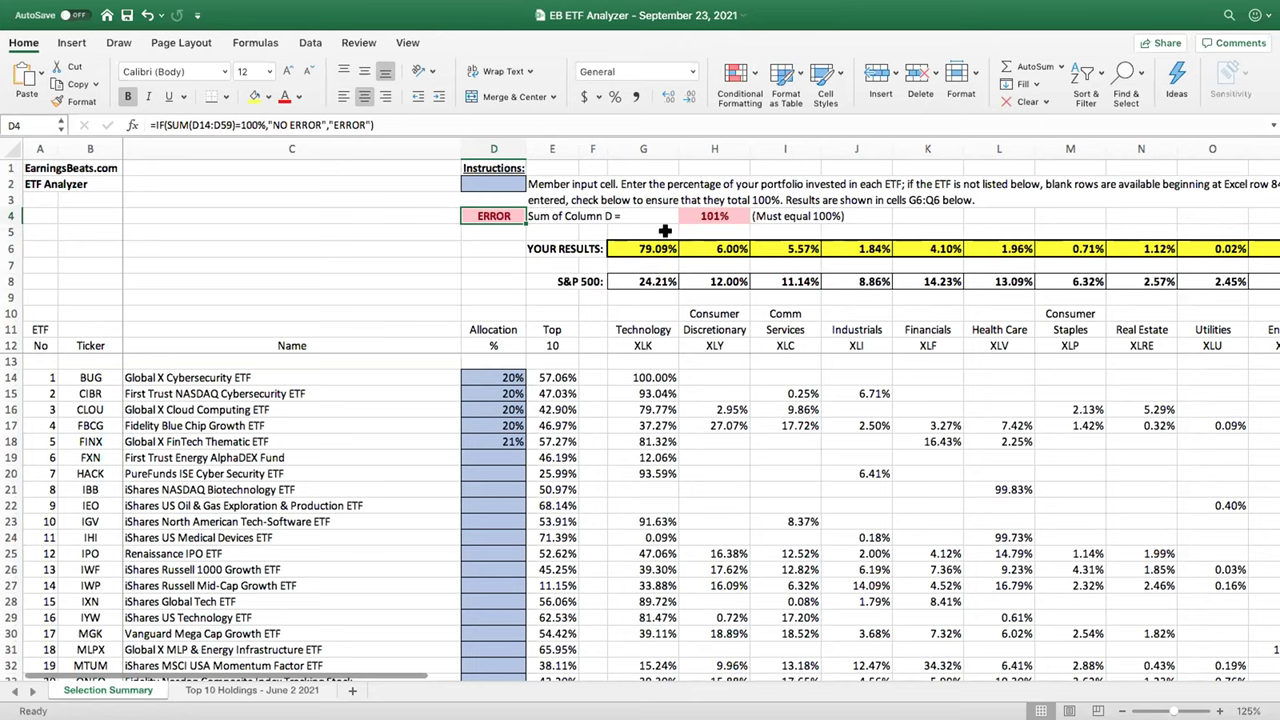
# Set the FINX allocation to 20%
pyautogui.click(492, 441)
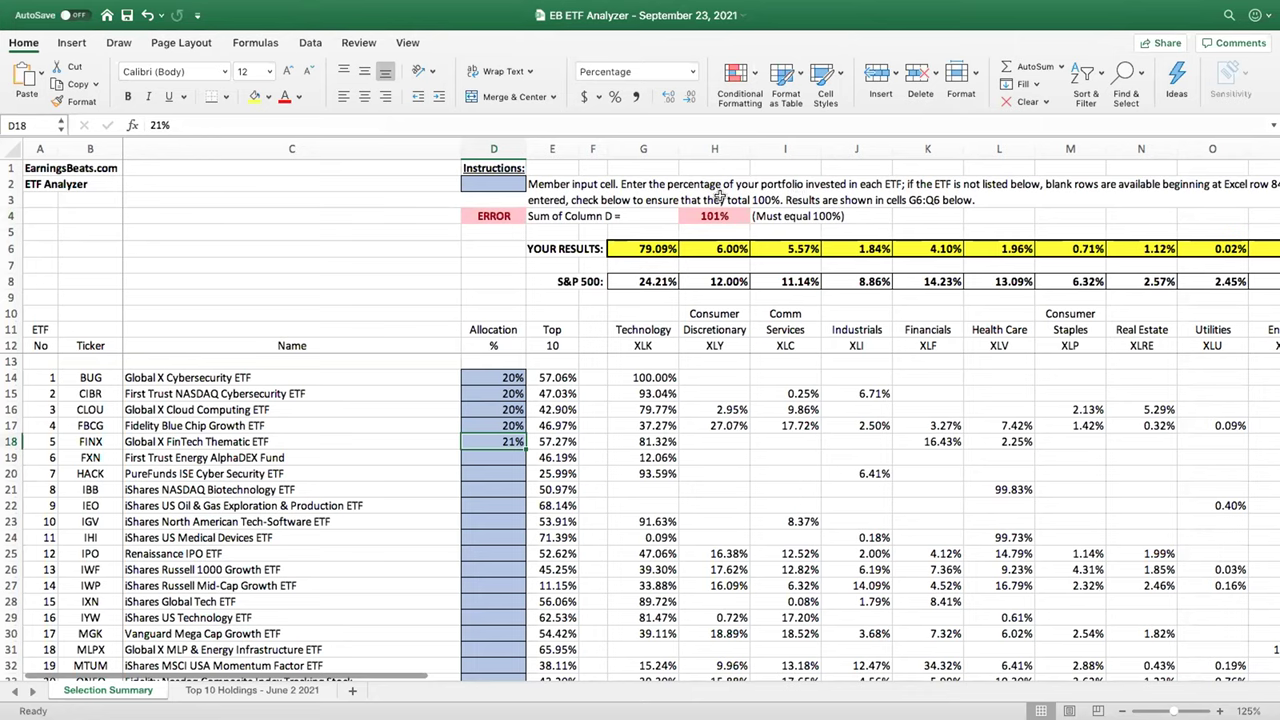
pyautogui.write('20')
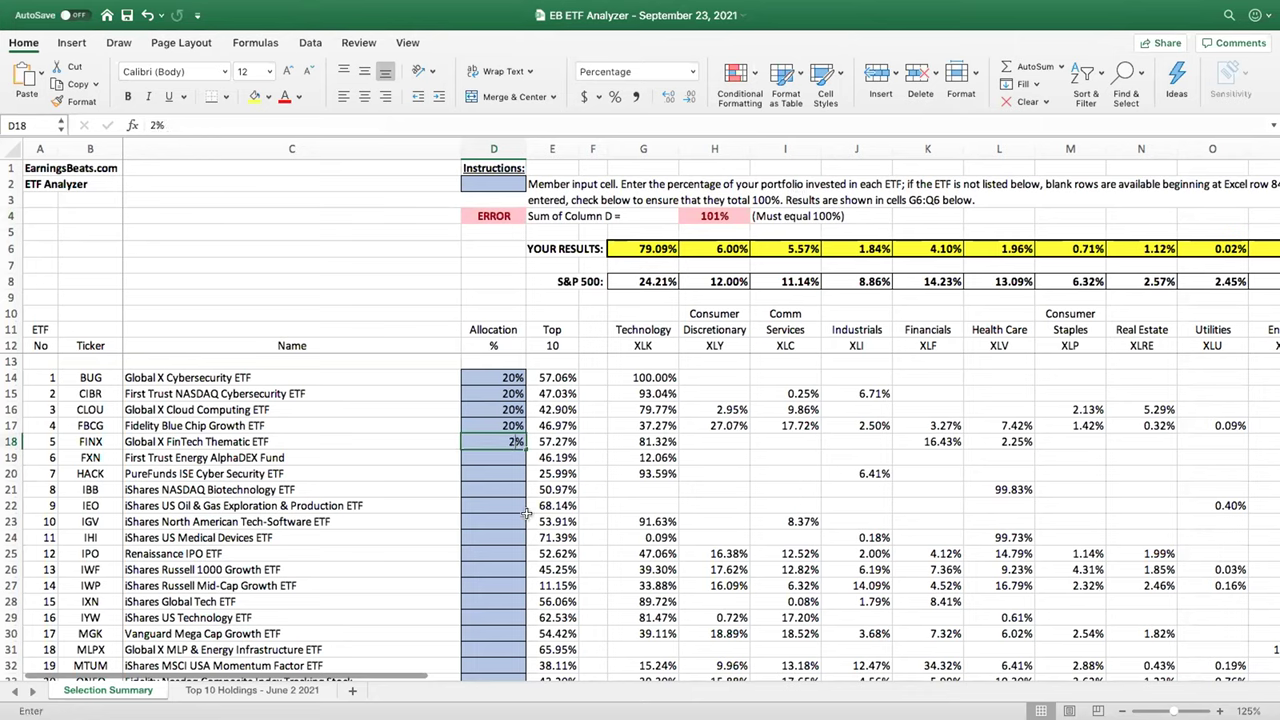
pyautogui.press('Return')
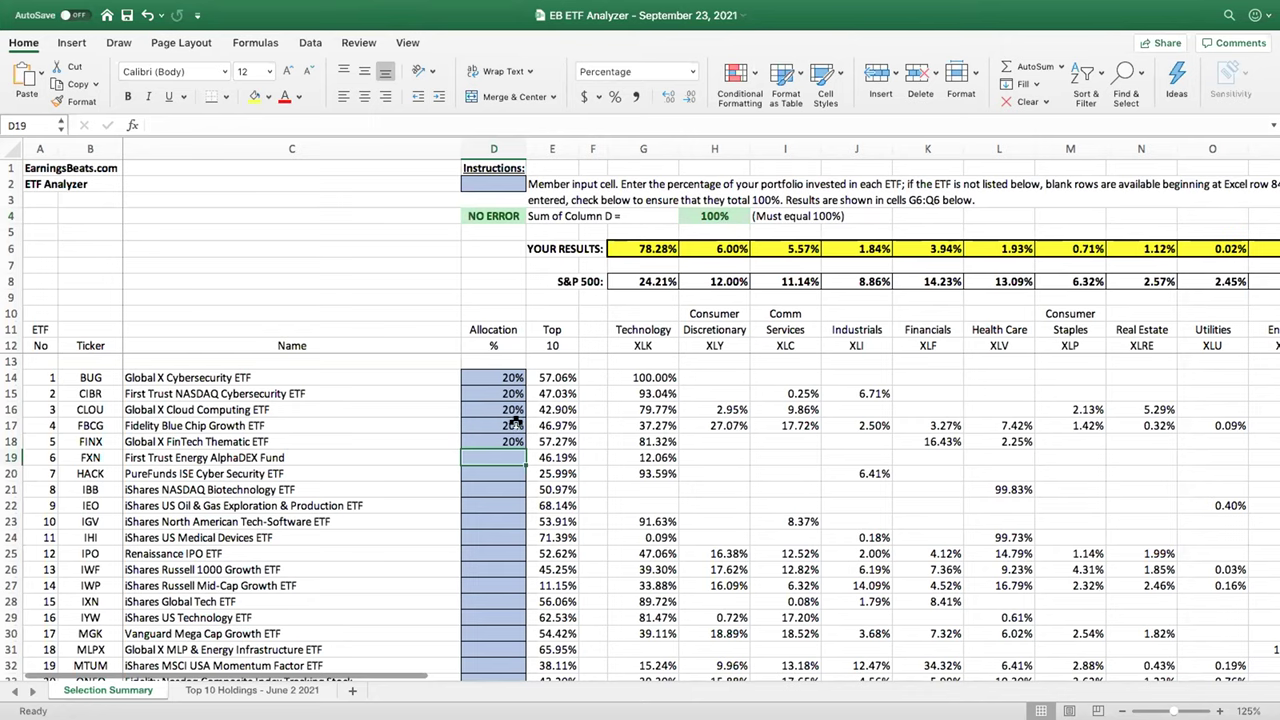
# Compare the portfolio's Technology weighting with the S&P 500's Technology weighting
pyautogui.click(632, 249)
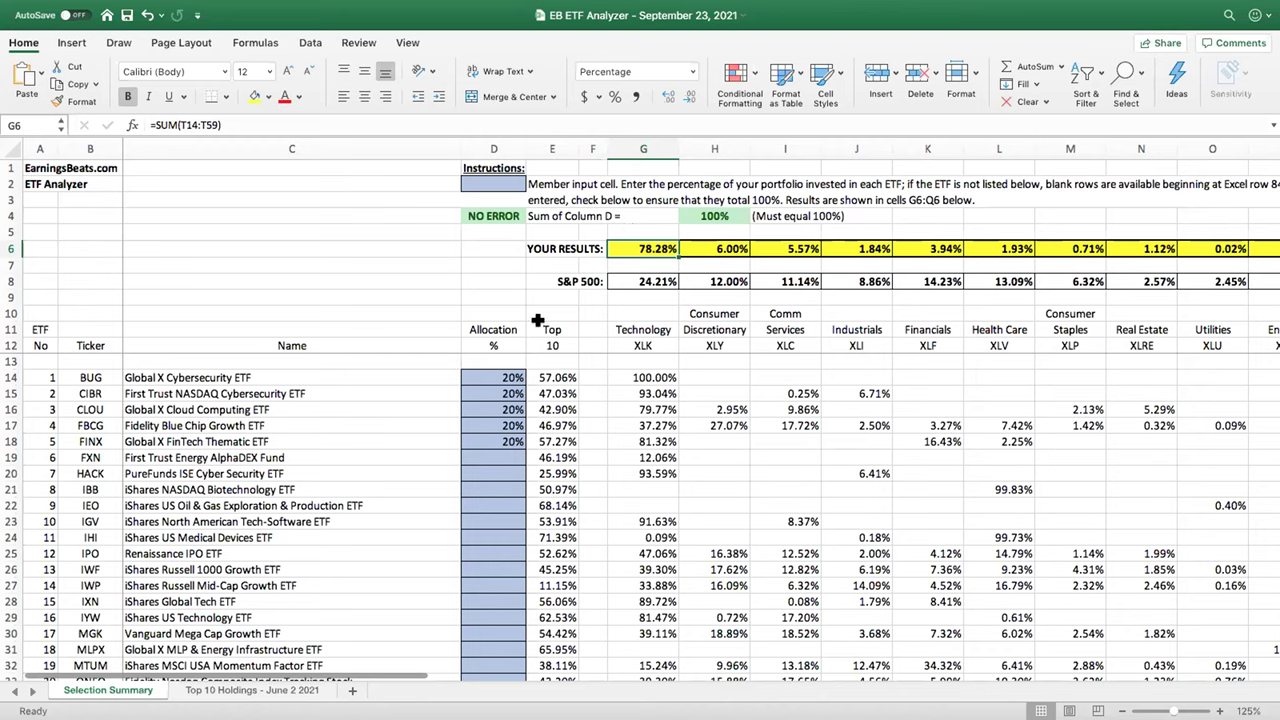
pyautogui.click(640, 281)
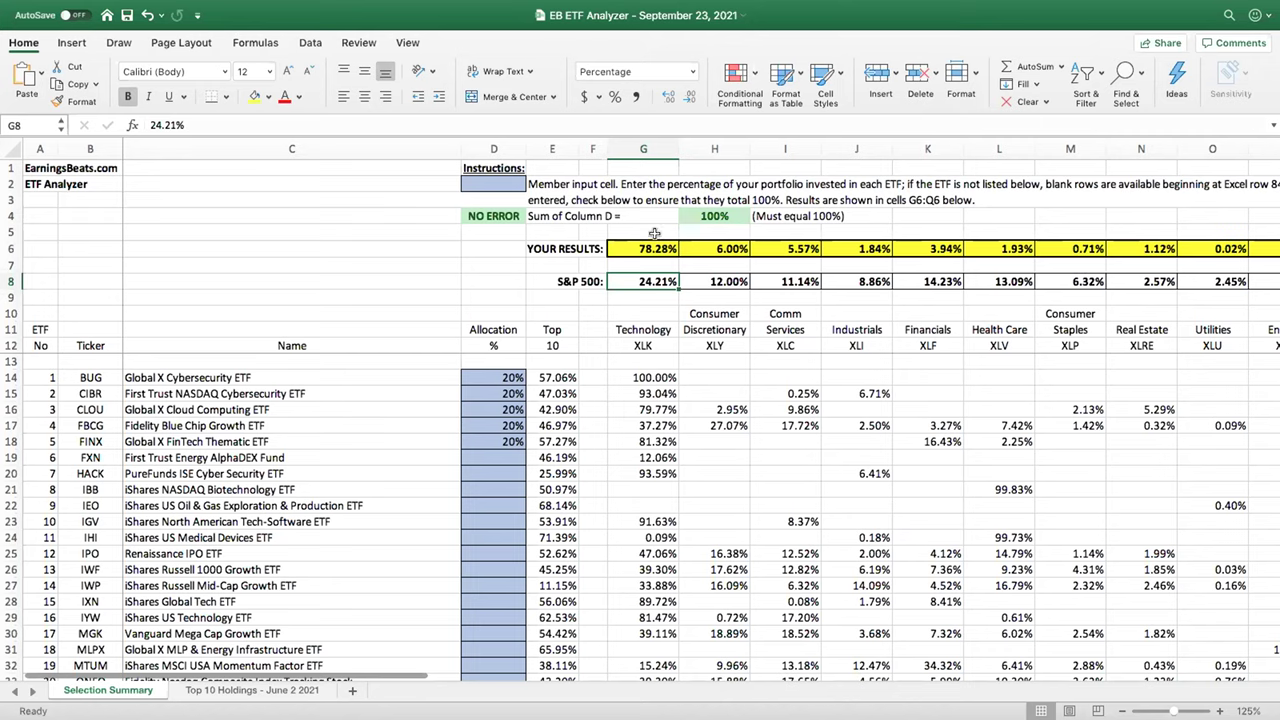
# Clear the allocations for the first five ETFs: BUG, CIBR, CLOU, FBCG and FINX
pyautogui.click(499, 368)
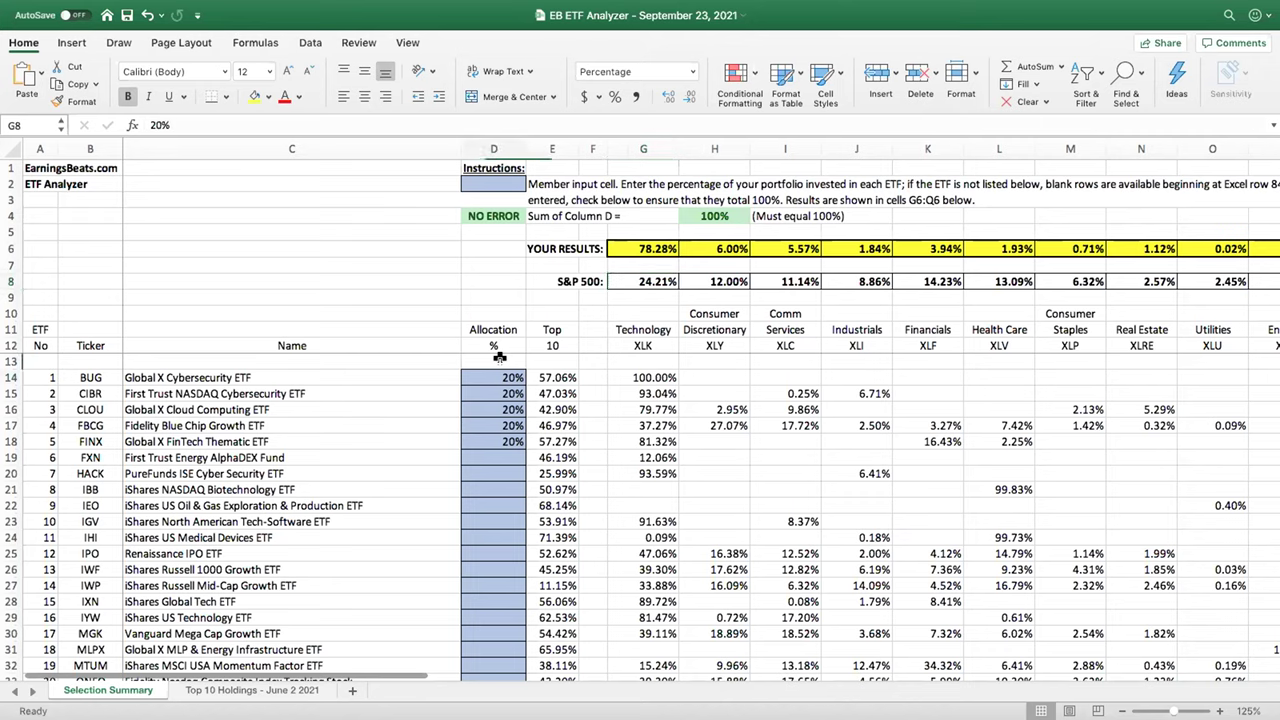
pyautogui.press('Delete')
pyautogui.press('Down')
pyautogui.press('Delete')
pyautogui.press('Down')
pyautogui.press('Delete')
pyautogui.press('Down')
pyautogui.press('Delete')
pyautogui.press('Down')
pyautogui.press('Delete')
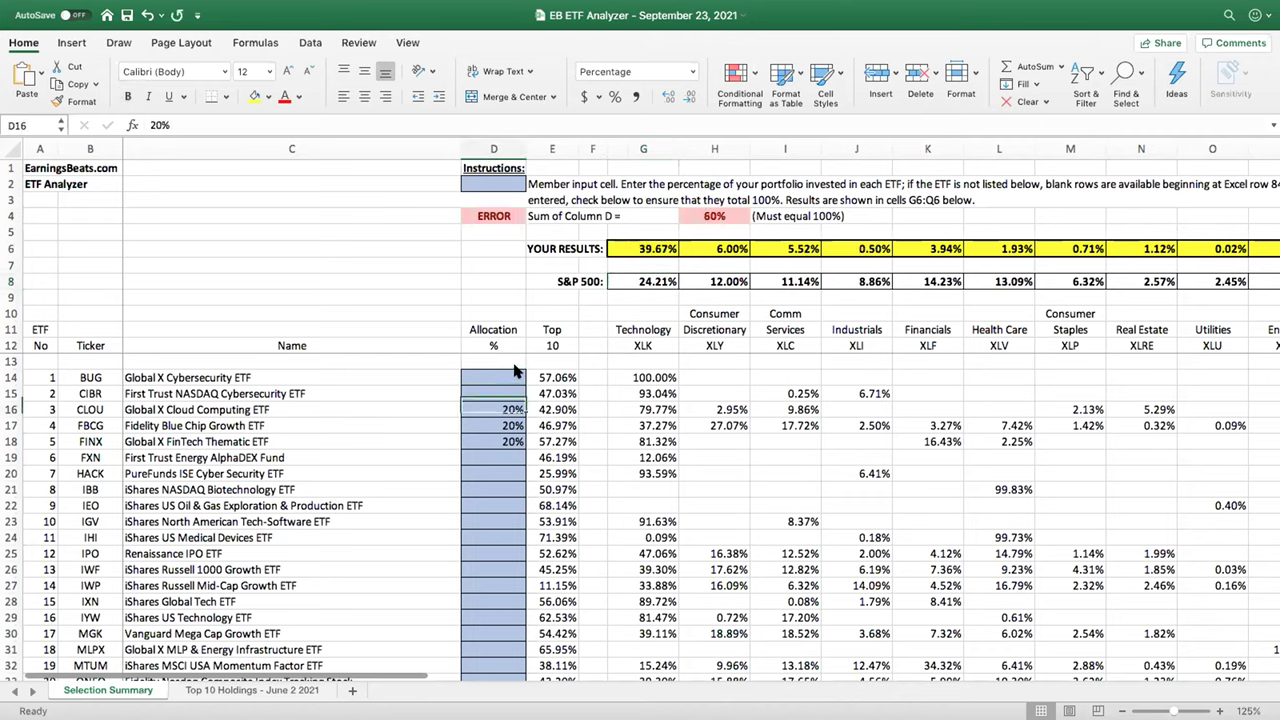
pyautogui.press('Down')
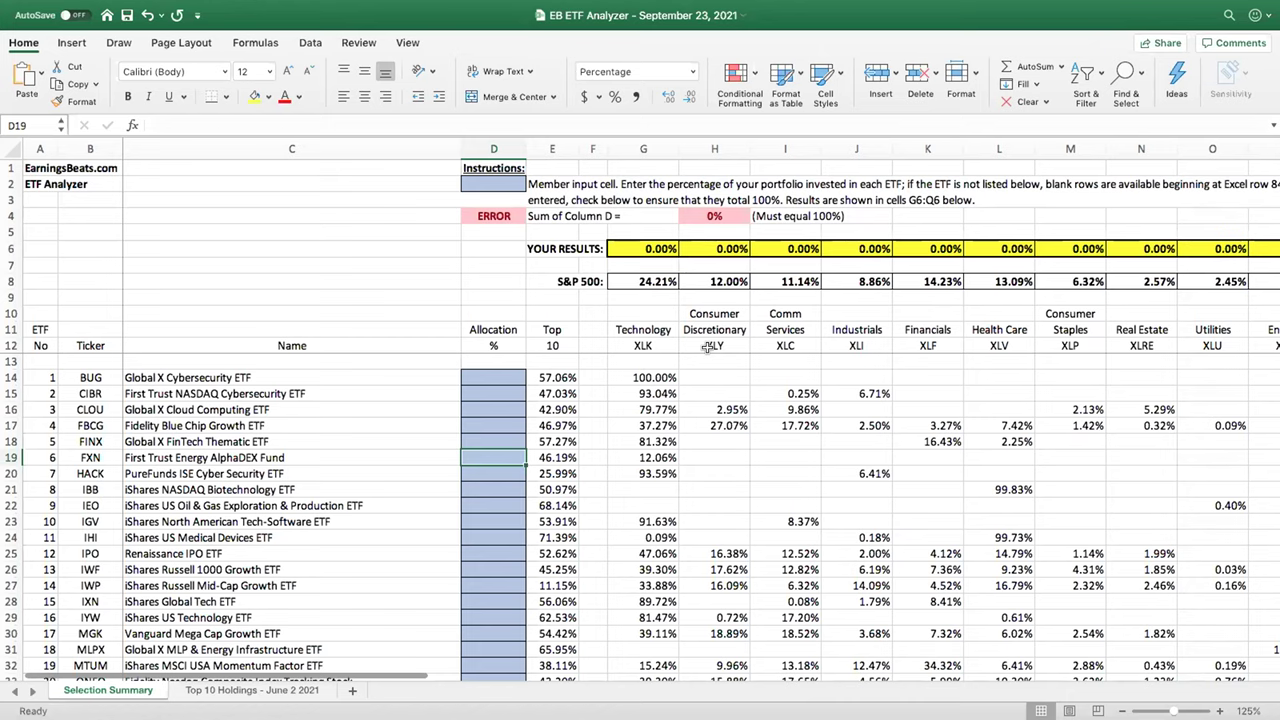
# Enter a 10% allocation for the Consumer Discretionary Select Sector SPDR Fund (XLY) and inspect the portfolio's Consumer Discretionary result
pyautogui.scroll(-1, 707, 345)
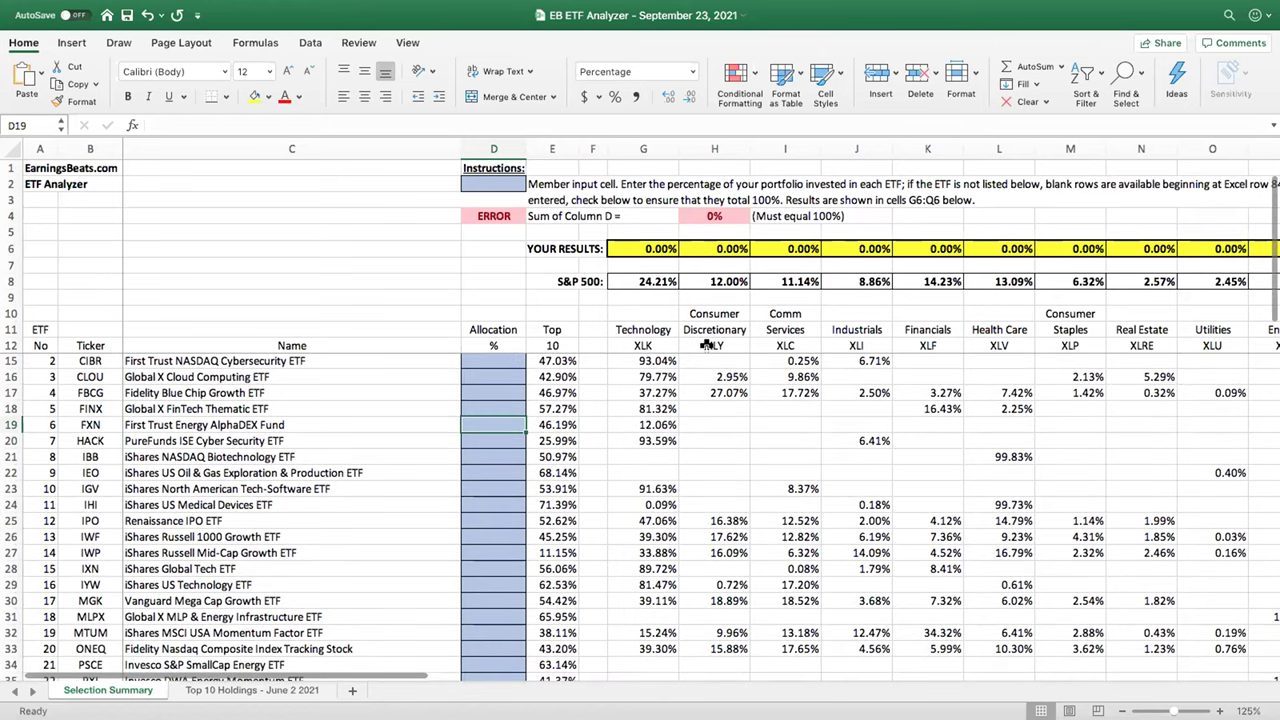
pyautogui.click(694, 131)
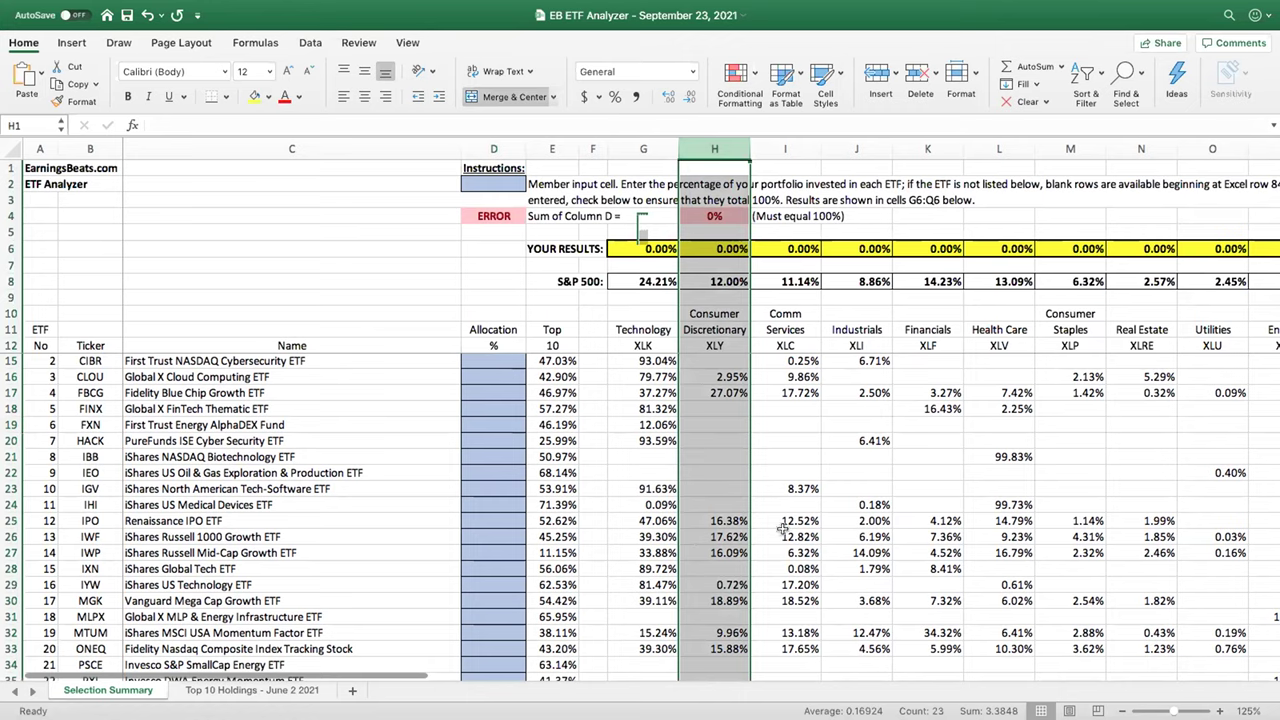
pyautogui.scroll(-6, 783, 530)
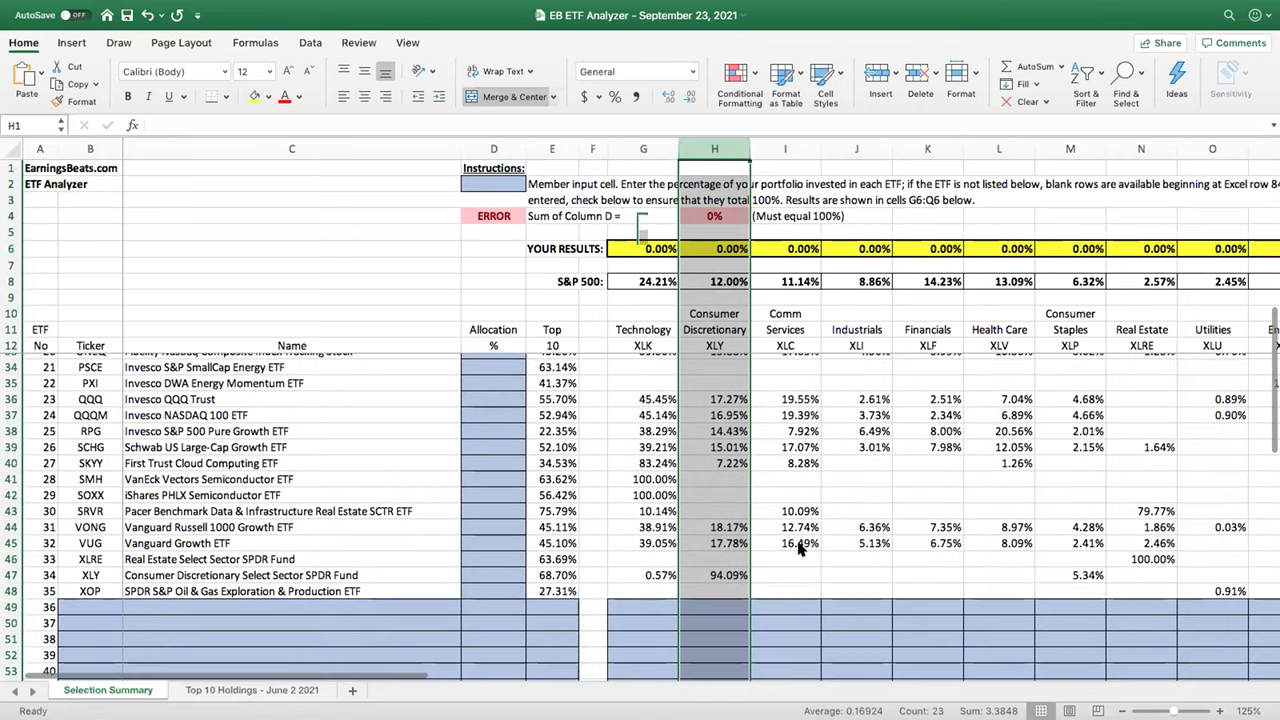
pyautogui.scroll(-3, 798, 548)
pyautogui.scroll(2, 720, 540)
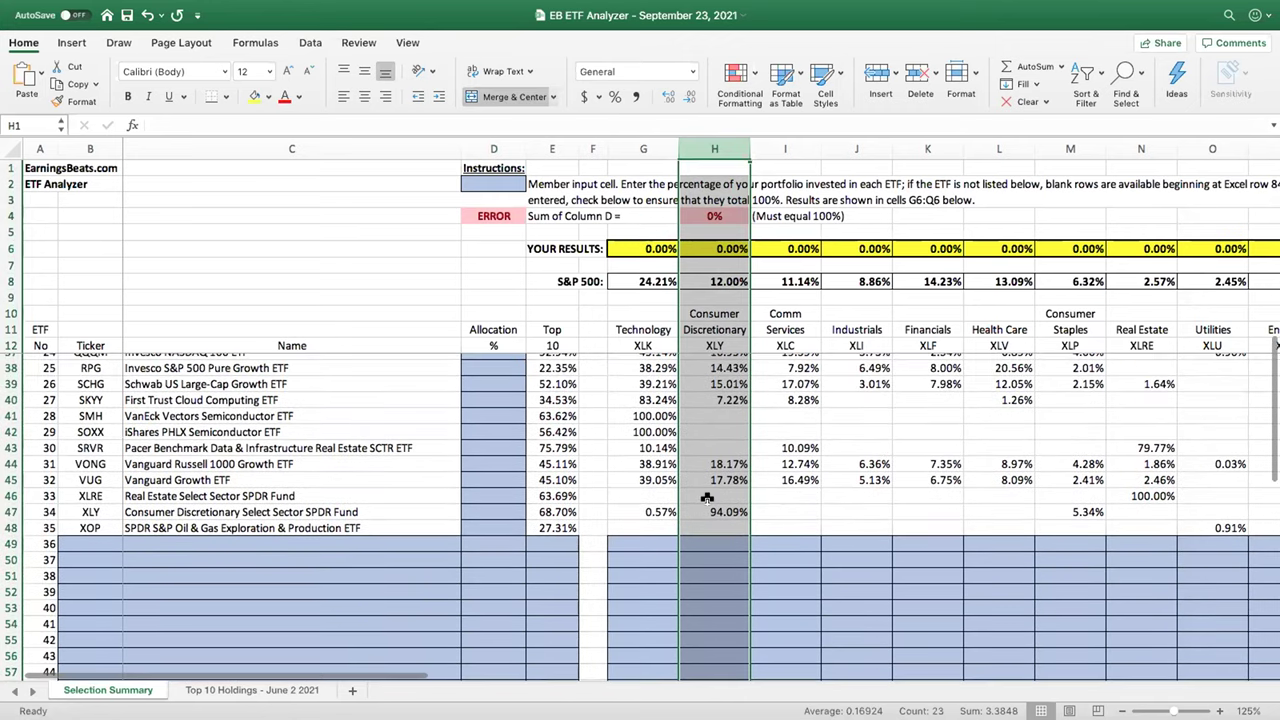
pyautogui.click(708, 510)
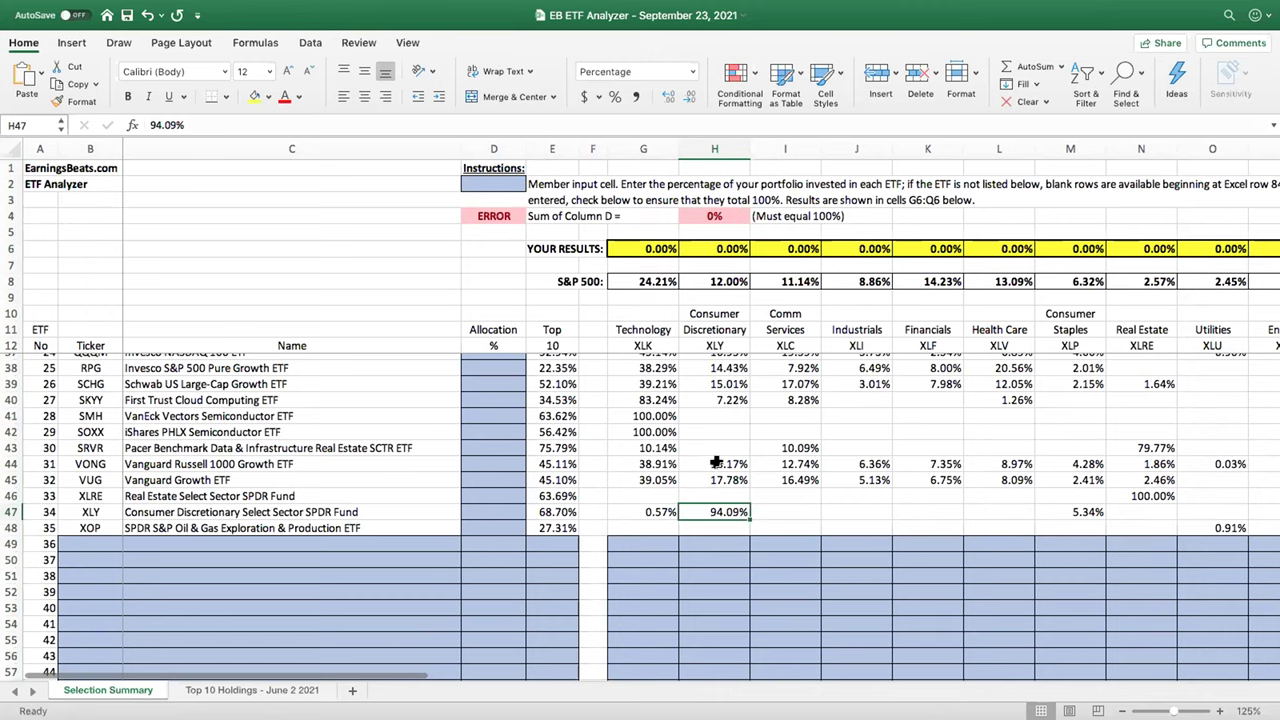
pyautogui.scroll(1, 725, 408)
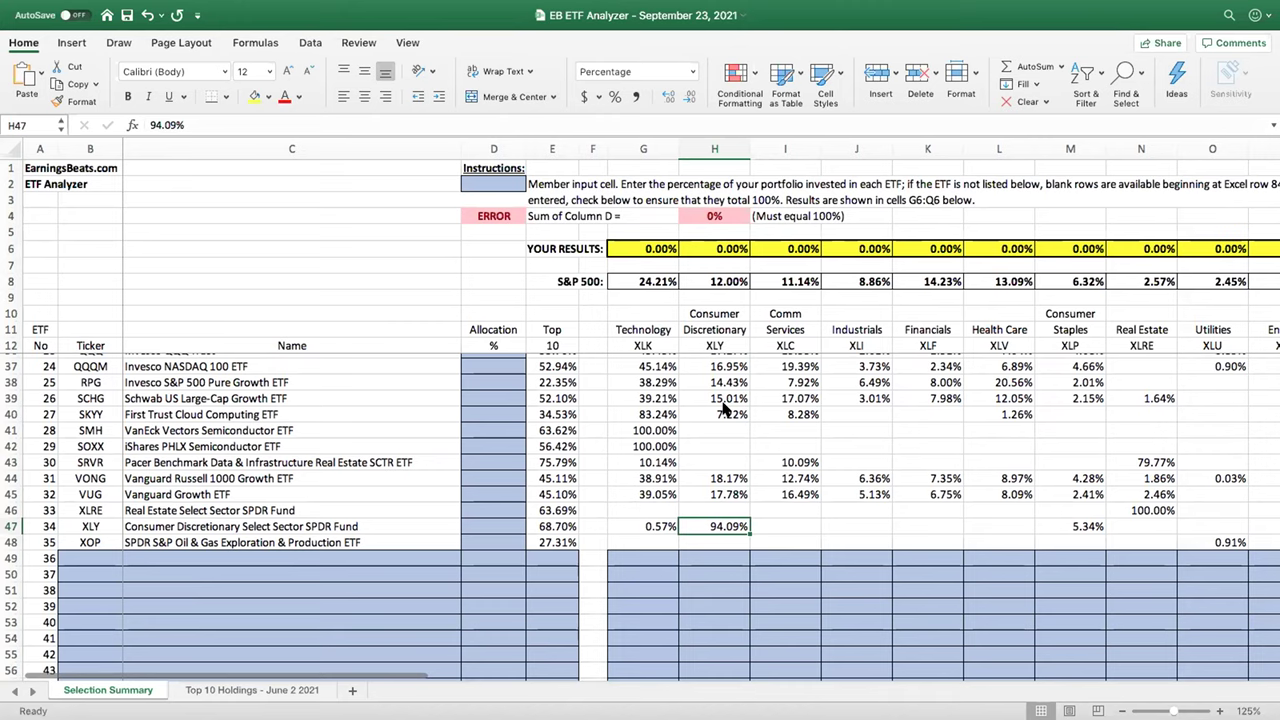
pyautogui.click(494, 526)
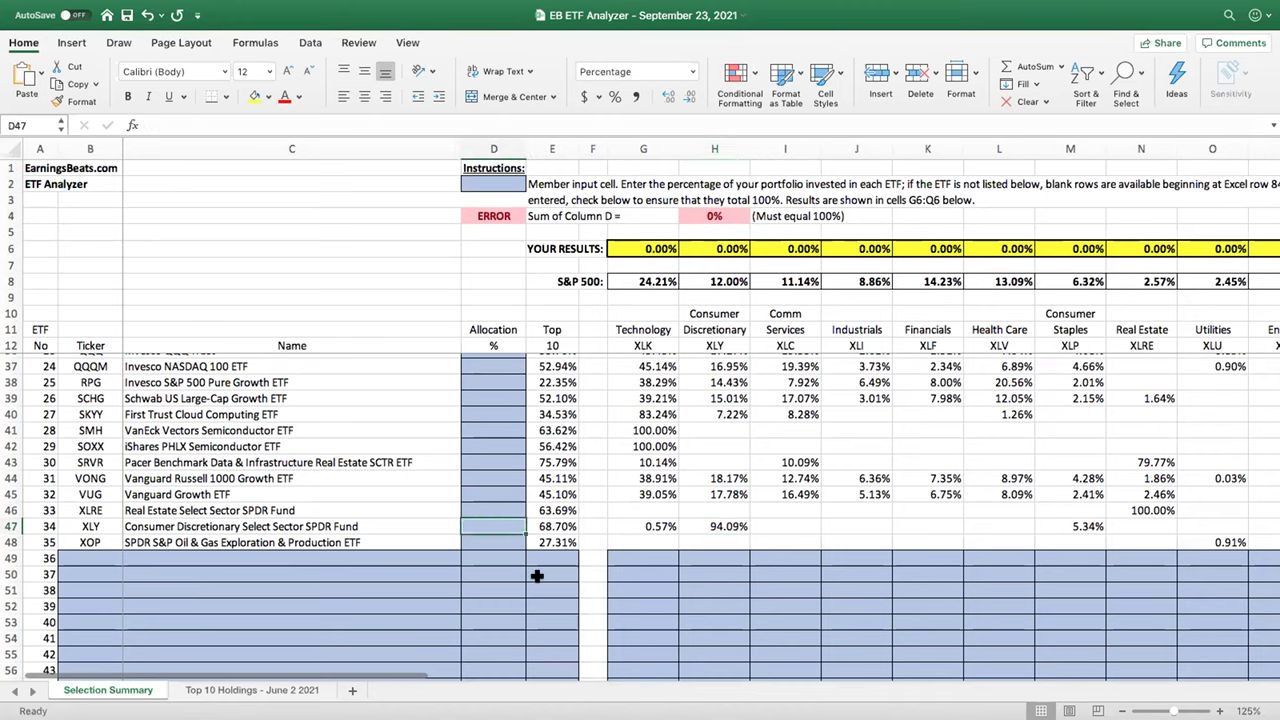
pyautogui.write('10')
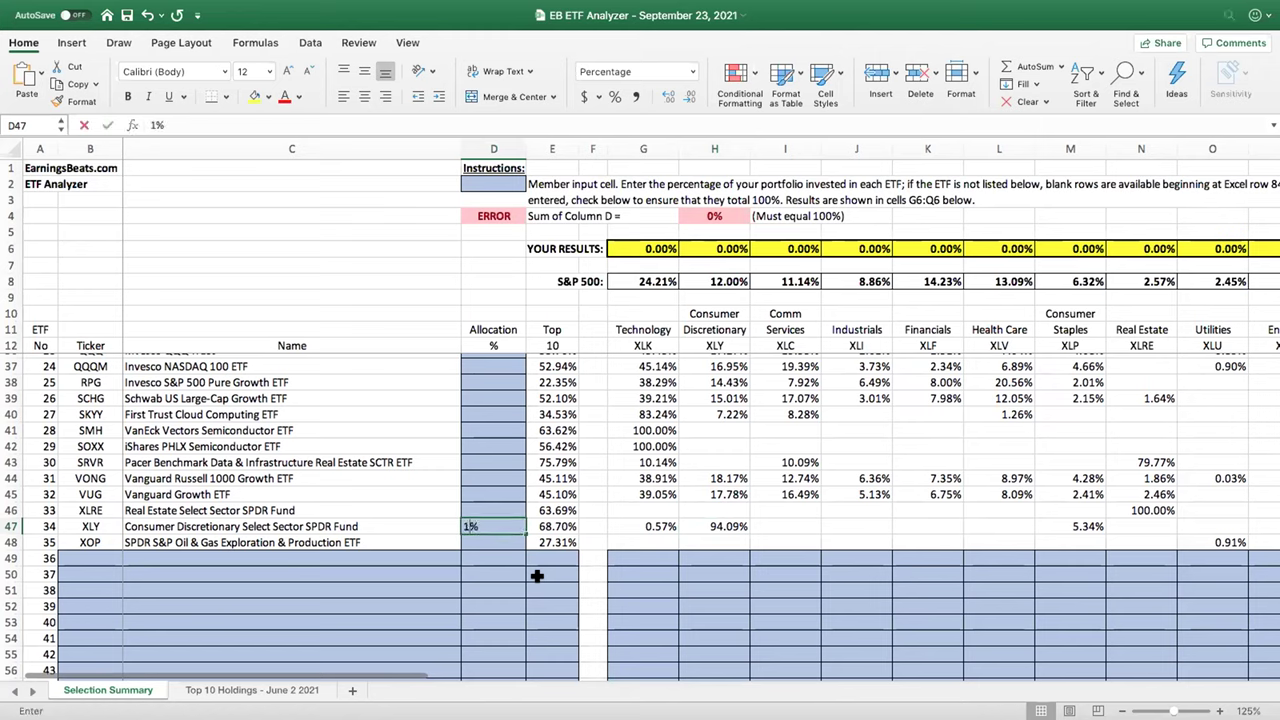
pyautogui.press('Tab')
pyautogui.press('Tab')
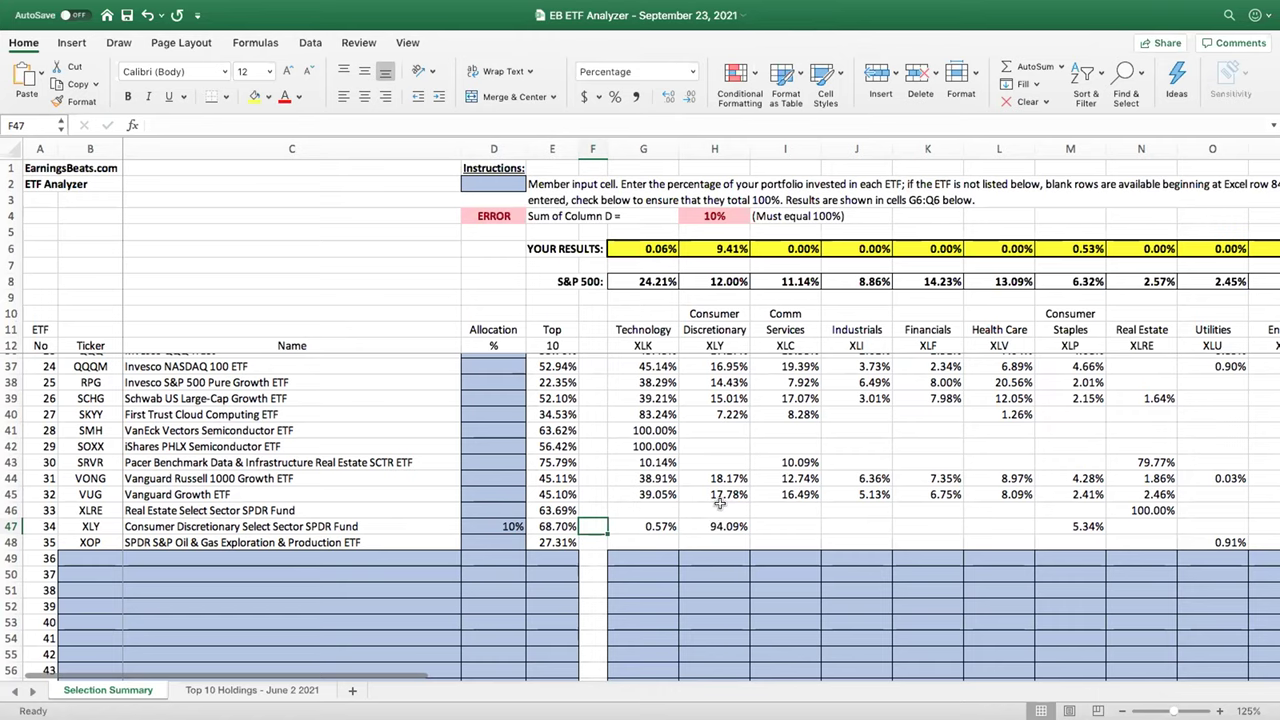
pyautogui.click(712, 248)
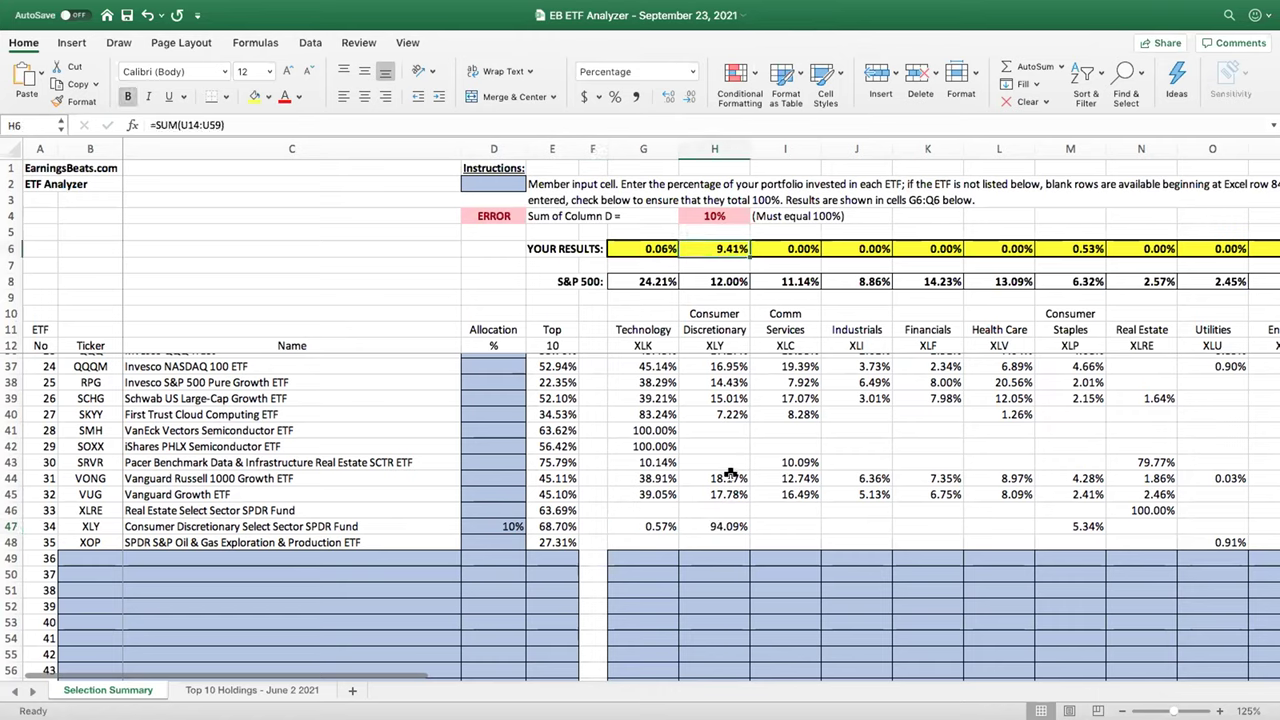
# Enter a 20% allocation for the Fidelity Nasdaq Composite fund (ONEQ) and inspect the Consumer Discretionary result and allocation sum
pyautogui.scroll(3, 730, 474)
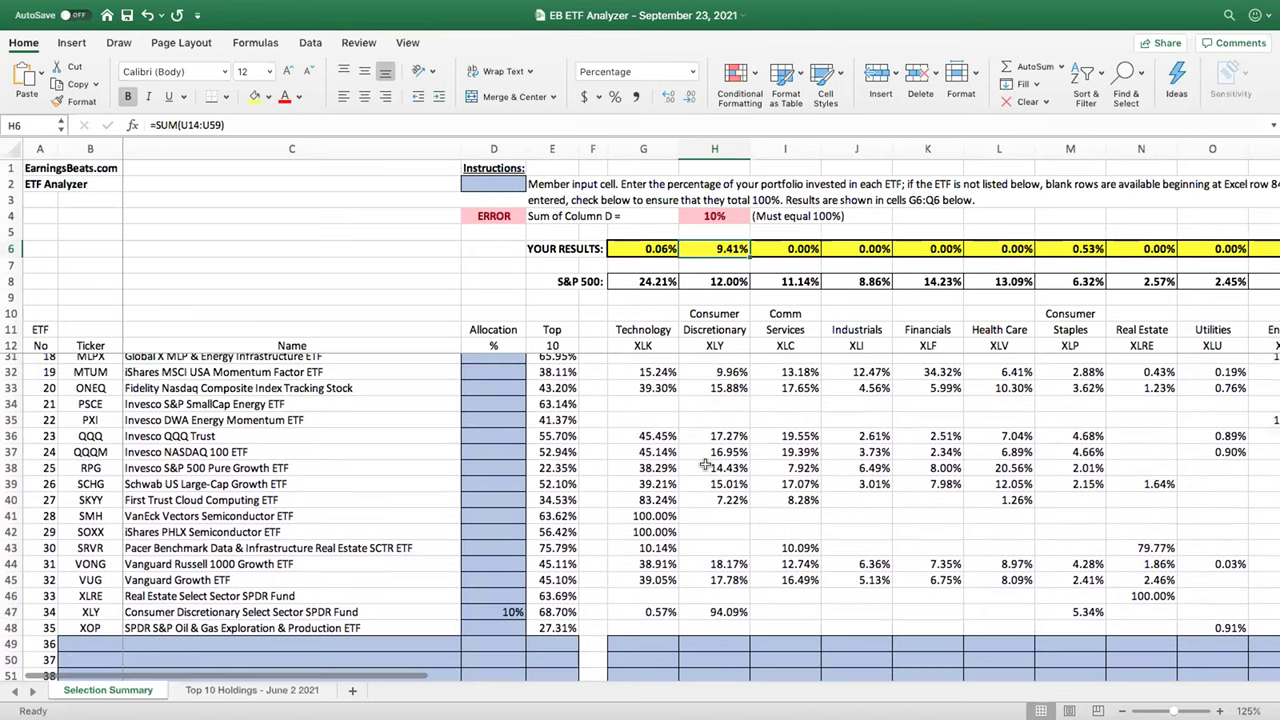
pyautogui.scroll(1, 716, 478)
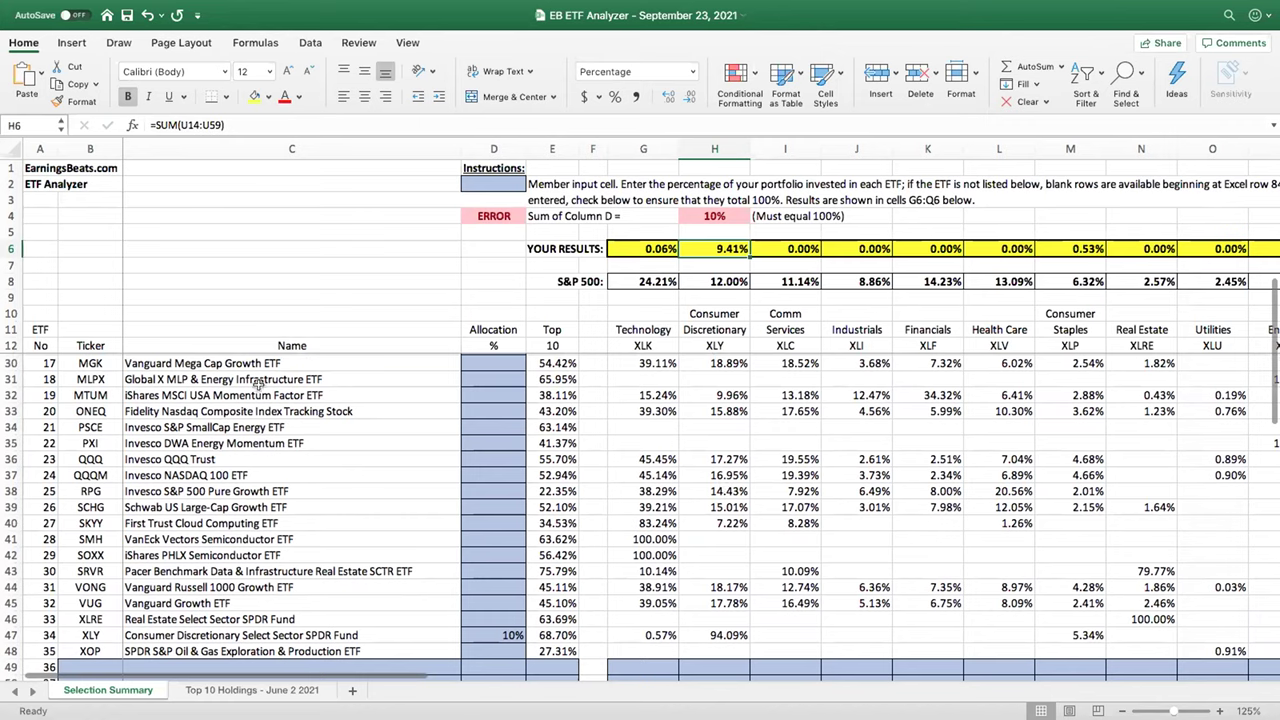
pyautogui.click(214, 408)
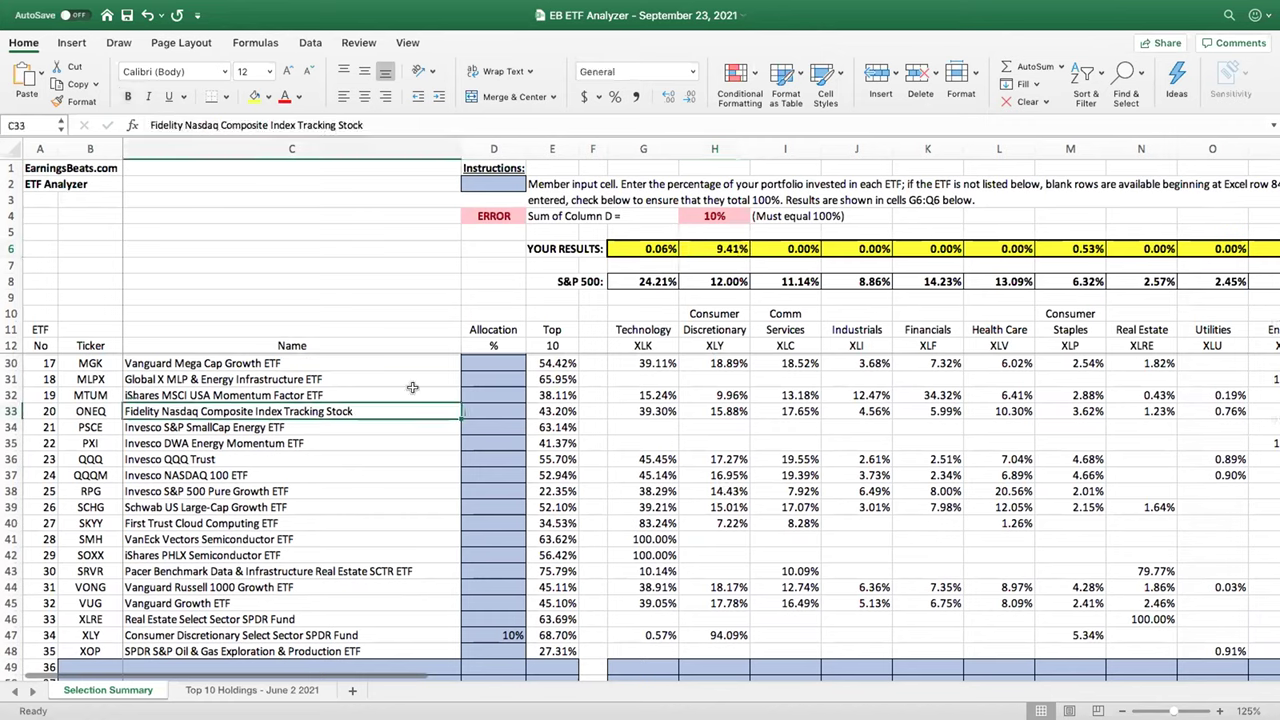
pyautogui.click(488, 411)
pyautogui.write('20')
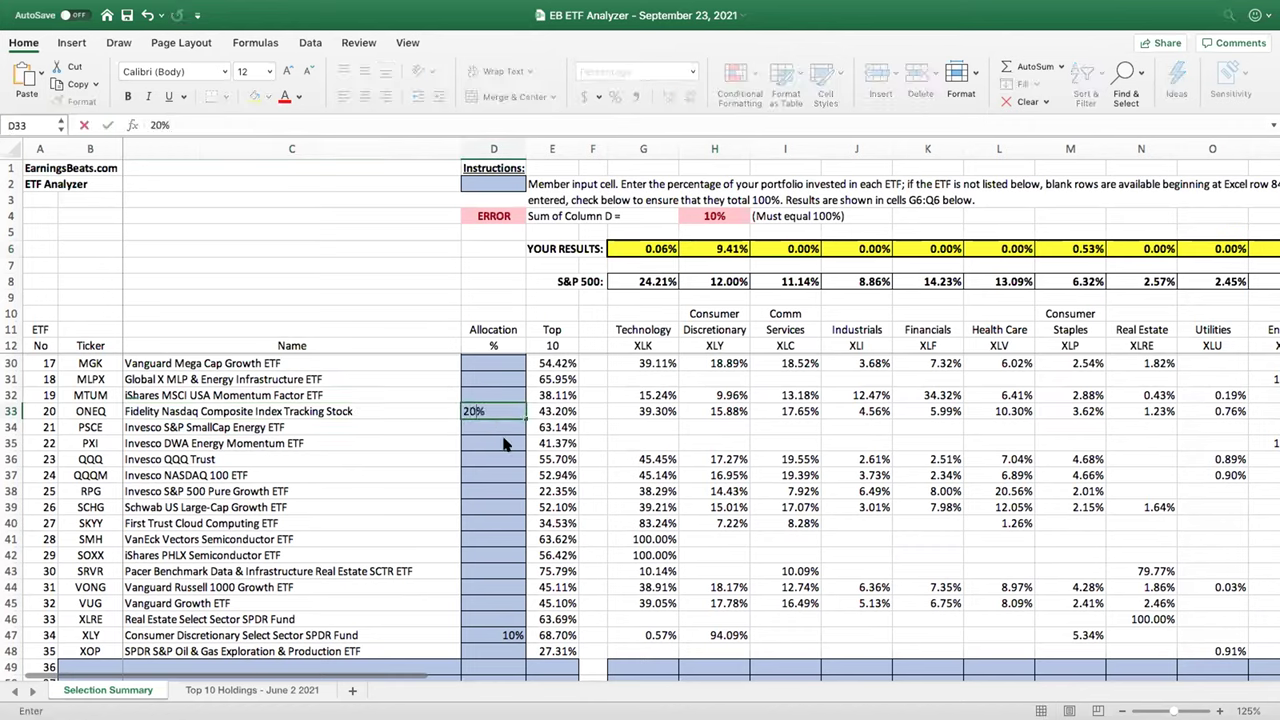
pyautogui.press('Return')
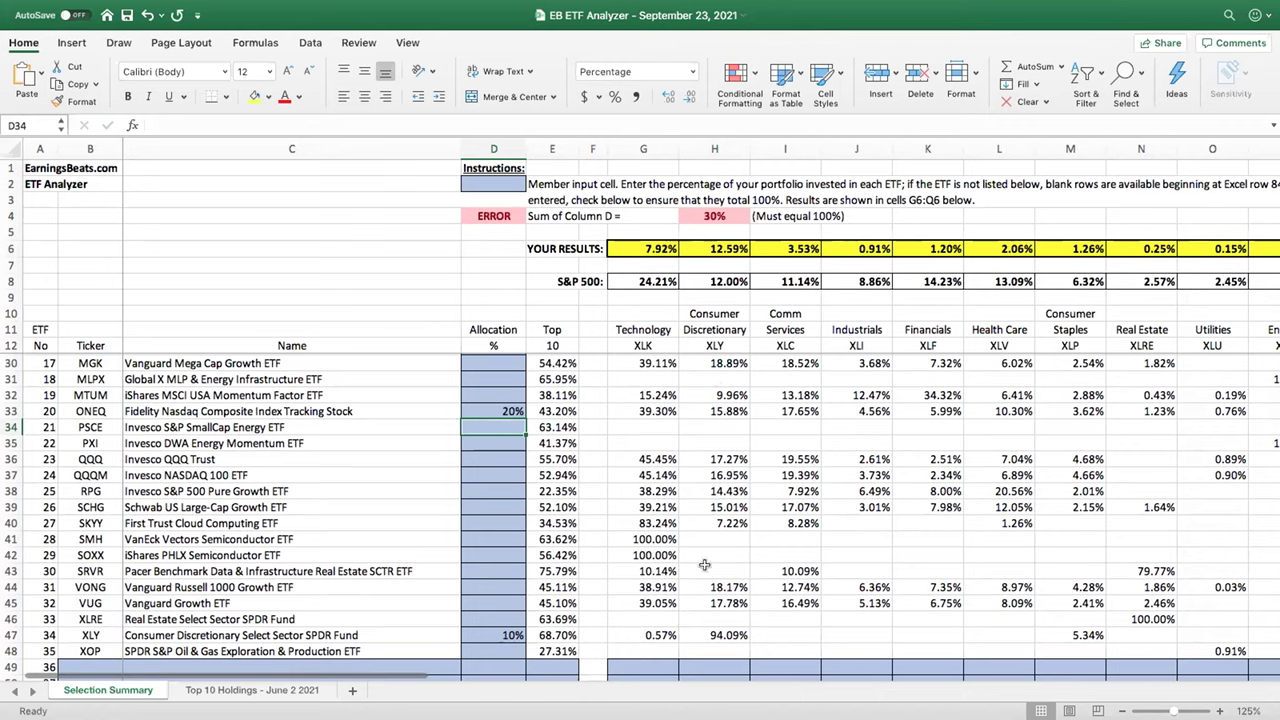
pyautogui.click(712, 249)
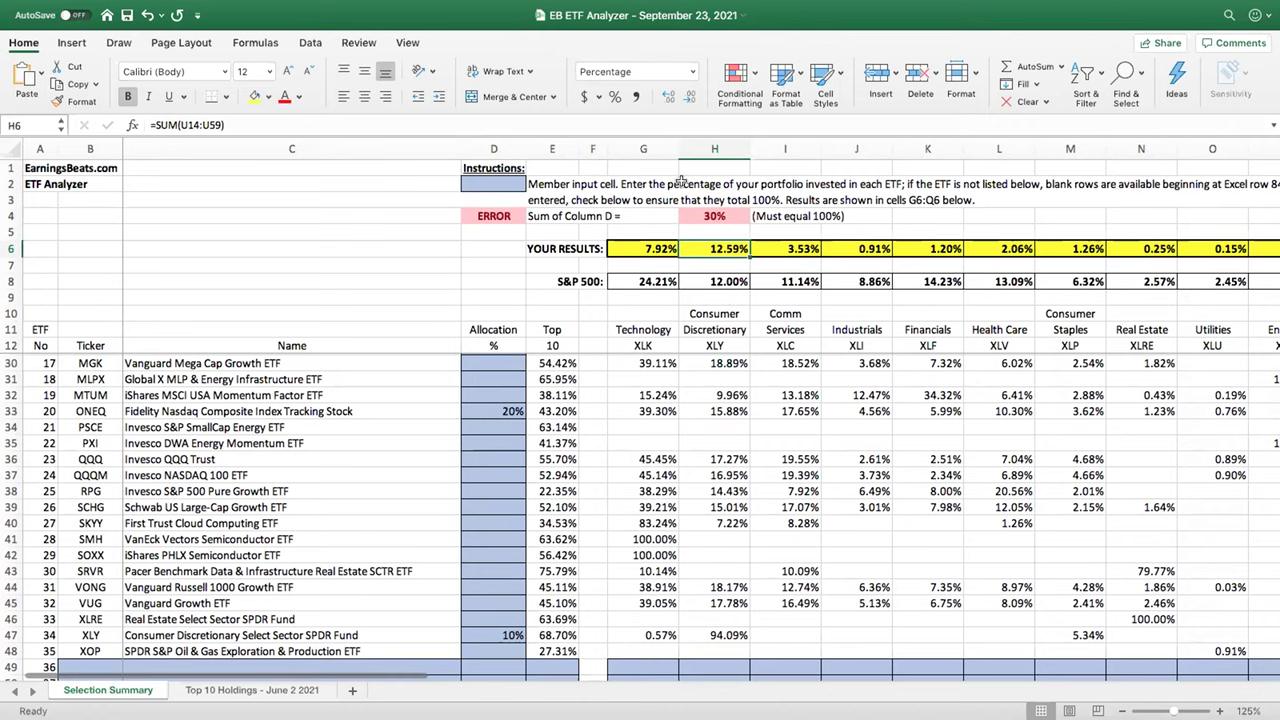
pyautogui.press('Up')
pyautogui.press('Up')
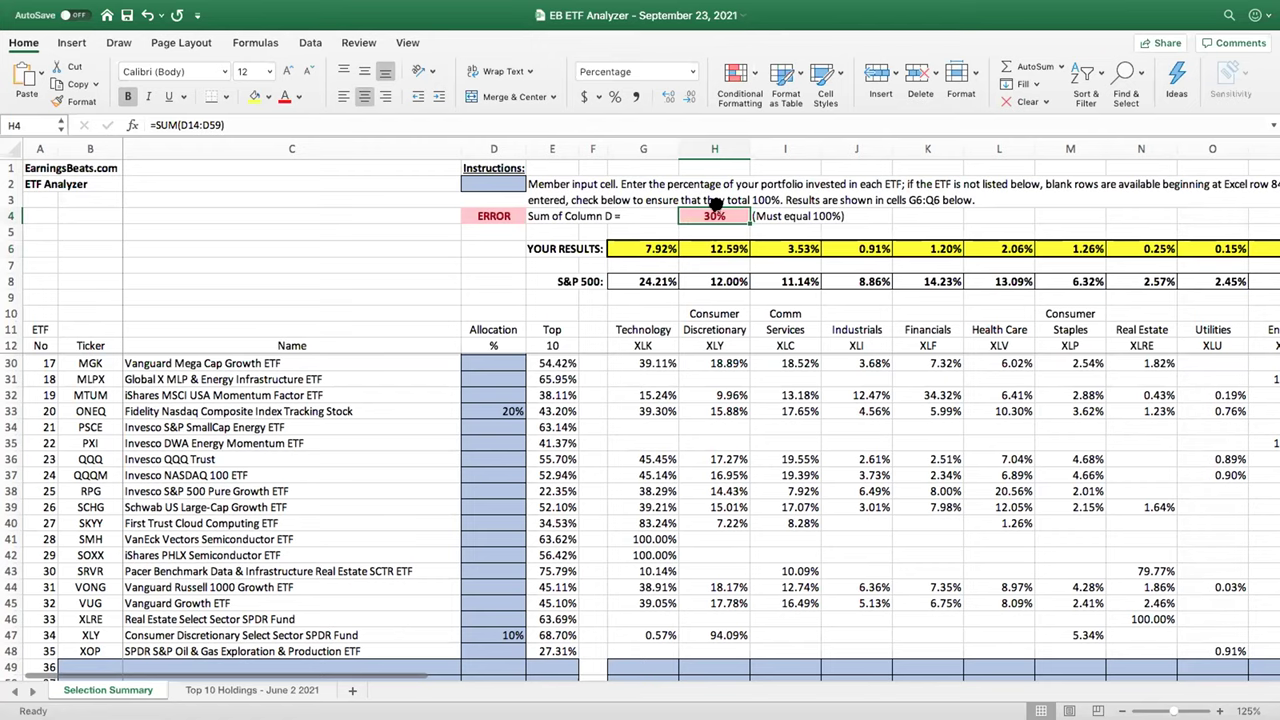
# Compare the portfolio's sector results with the S&P 500 row, examining the Energy and Technology weightings
pyautogui.scroll(2, 726, 395)
pyautogui.scroll(4, 726, 395)
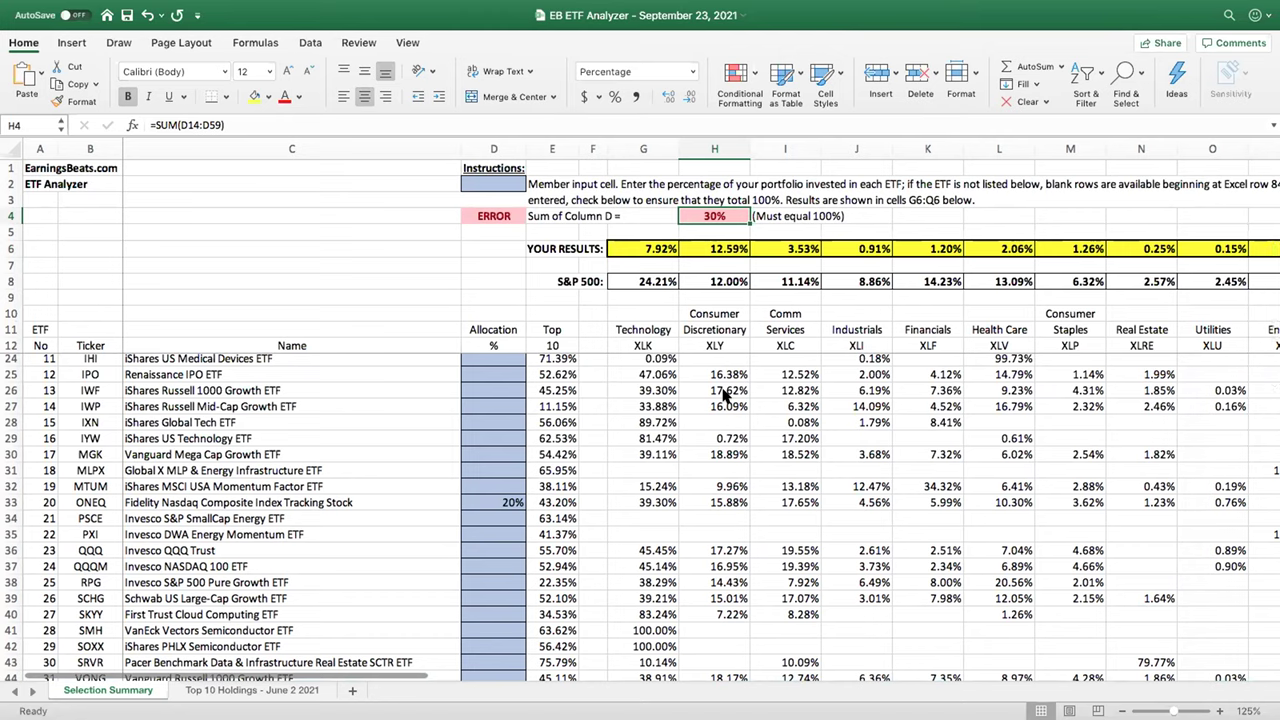
pyautogui.hscroll(5, 962, 374)
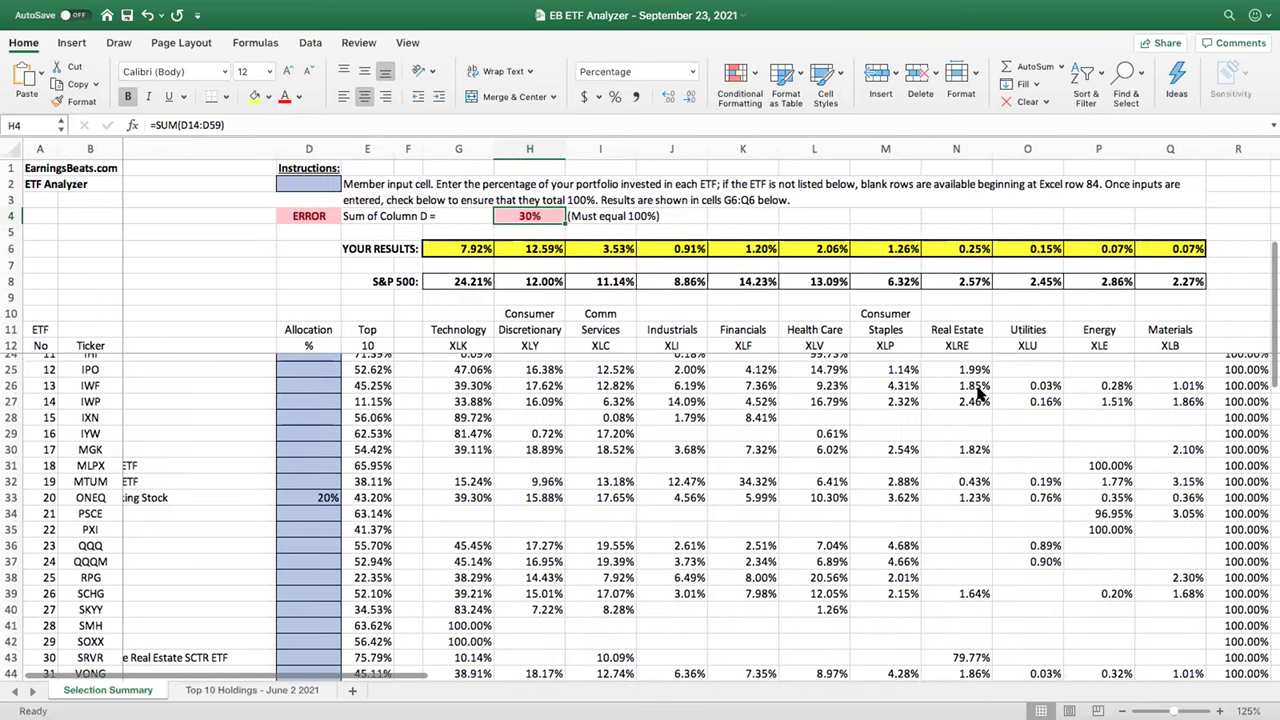
pyautogui.click(1093, 276)
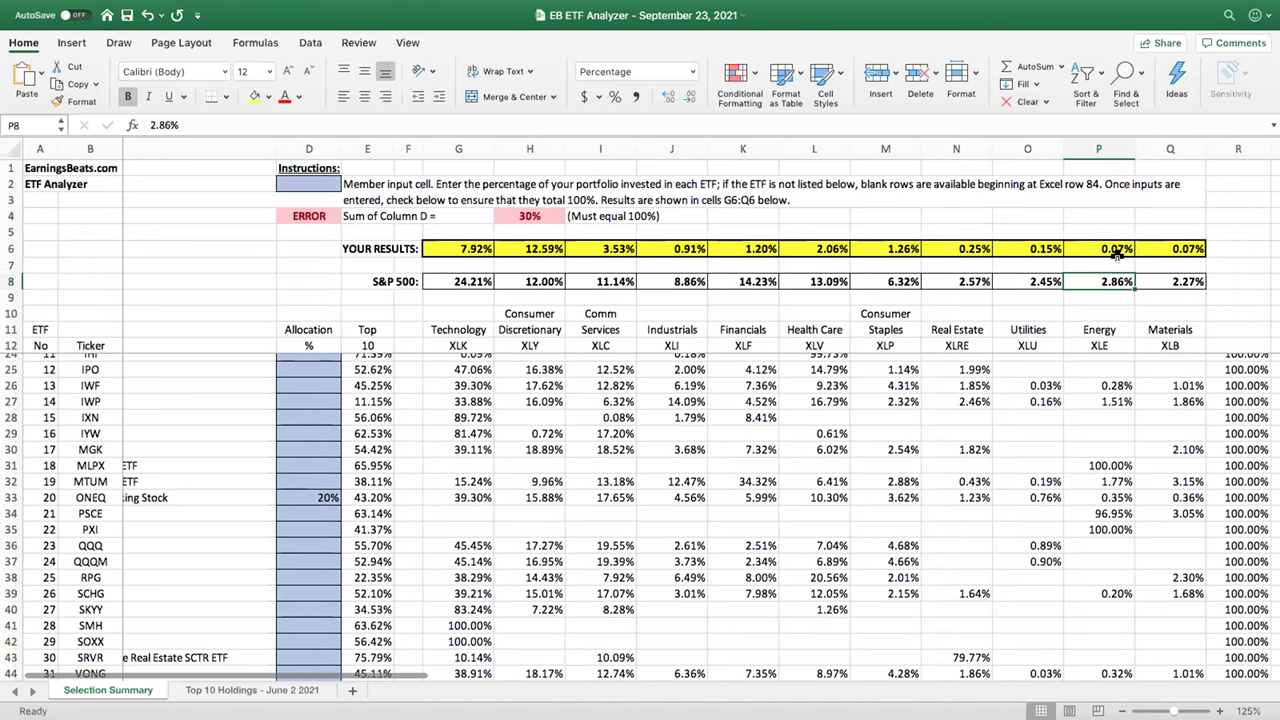
pyautogui.hotkey('ctrl', 'Left')
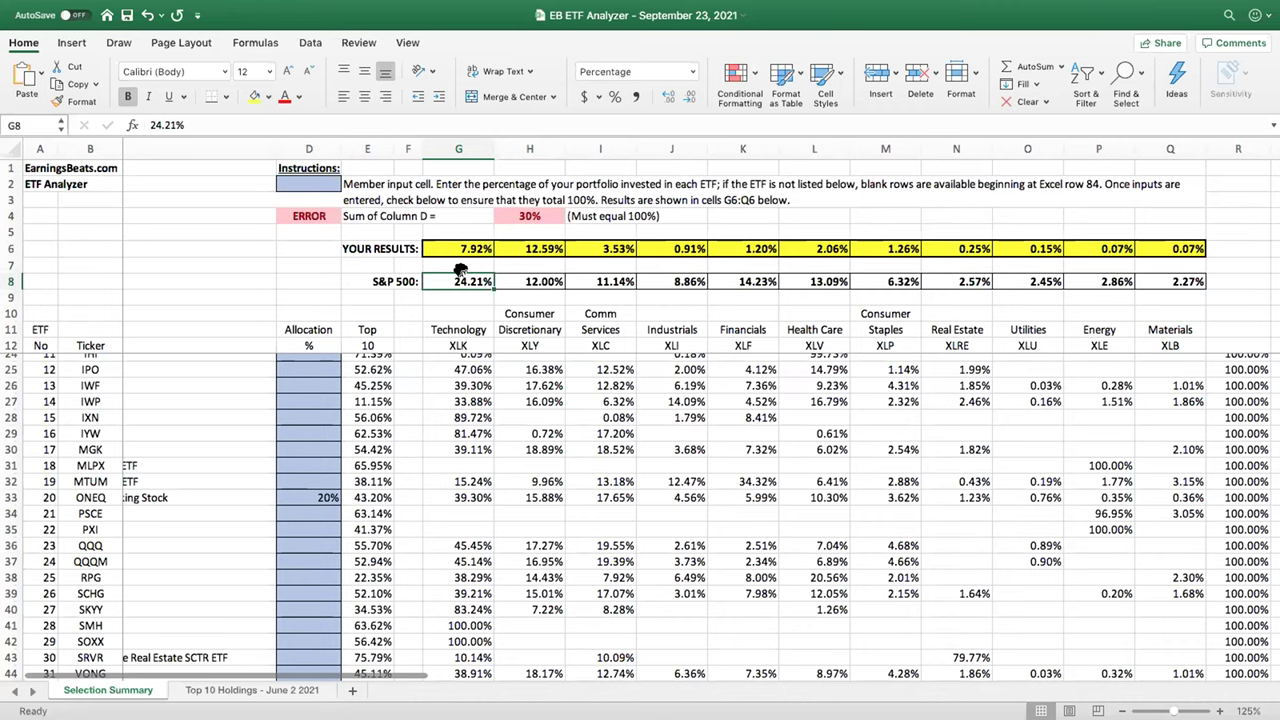
# Examine the Consumer Staples, Real Estate, Utilities and Health Care sector columns
pyautogui.click(871, 309)
pyautogui.click(936, 322)
pyautogui.click(1011, 322)
pyautogui.click(810, 325)
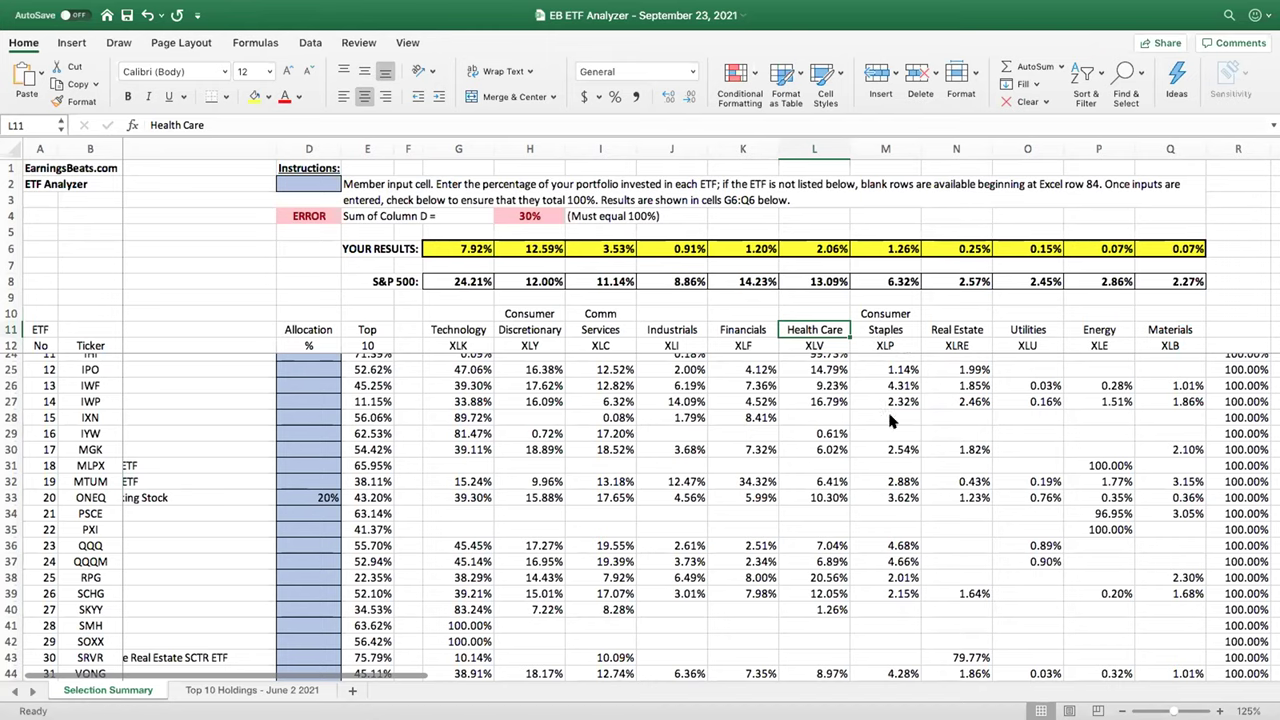
# Review the ETF list from its first row down to the blank input rows and return to its start
pyautogui.scroll(3, 888, 412)
pyautogui.scroll(3, 891, 422)
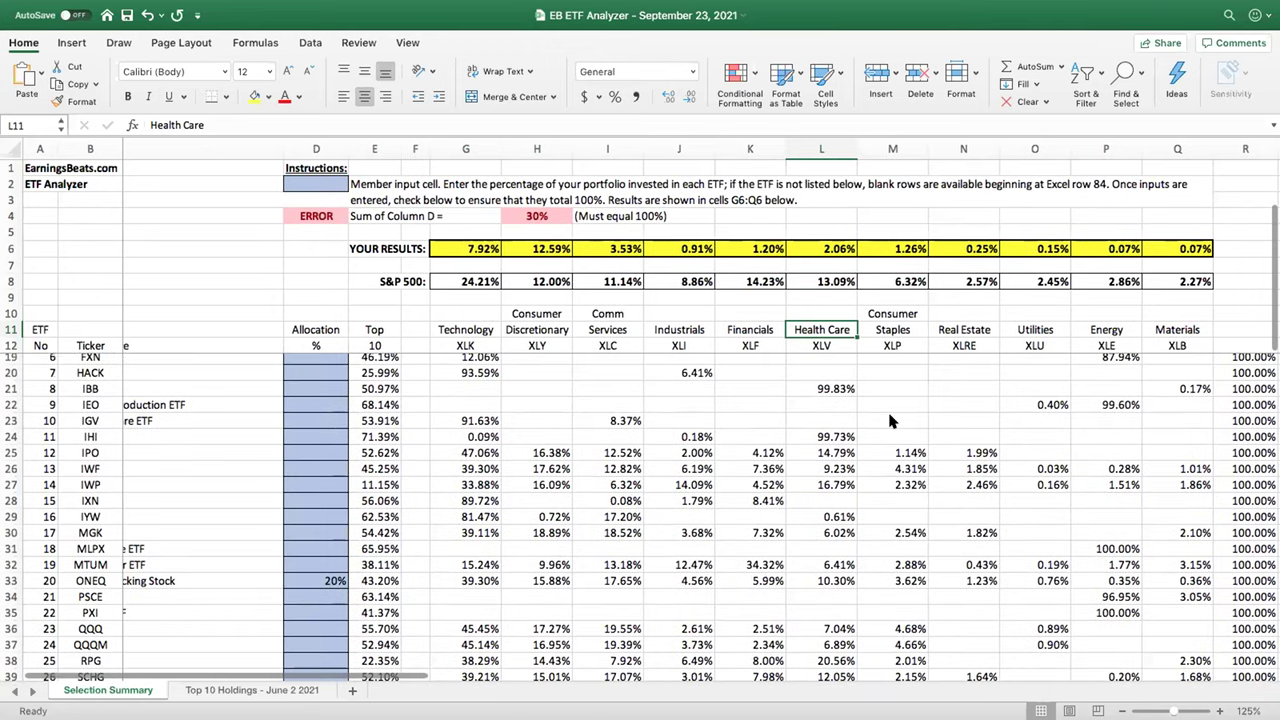
pyautogui.scroll(2, 887, 409)
pyautogui.hscroll(-1, 887, 409)
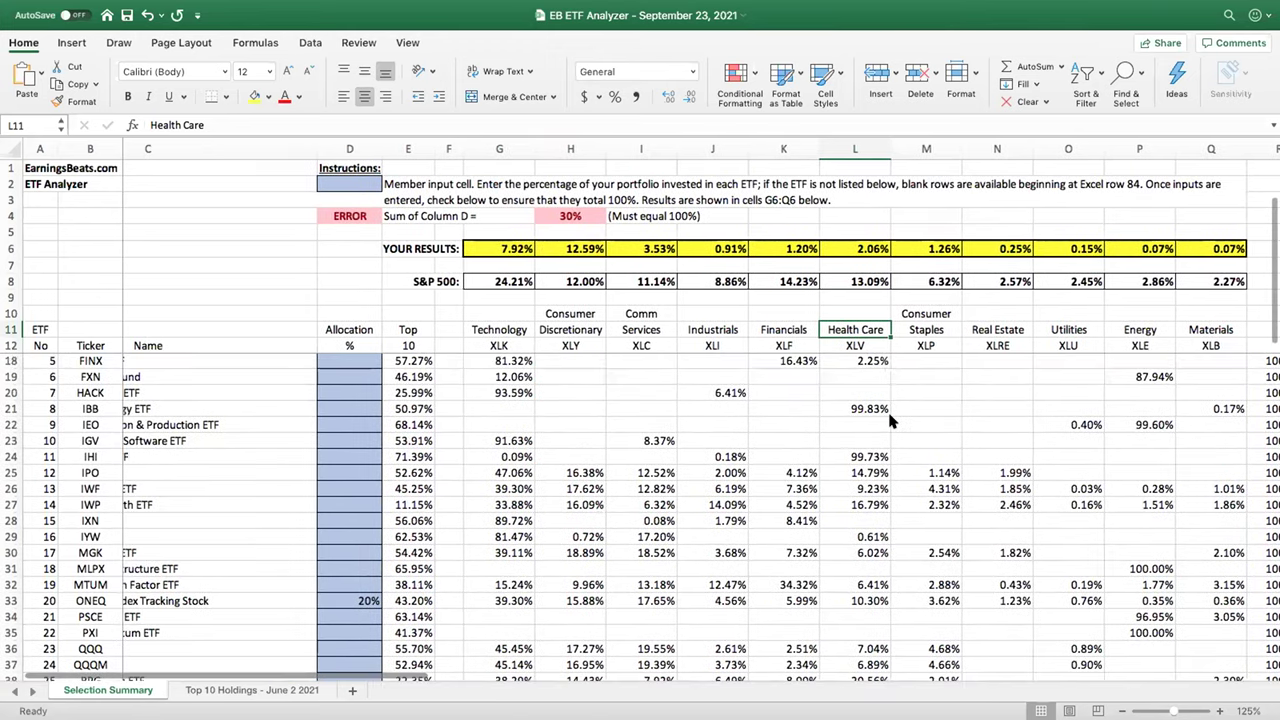
pyautogui.scroll(4, 887, 409)
pyautogui.hscroll(-2, 887, 409)
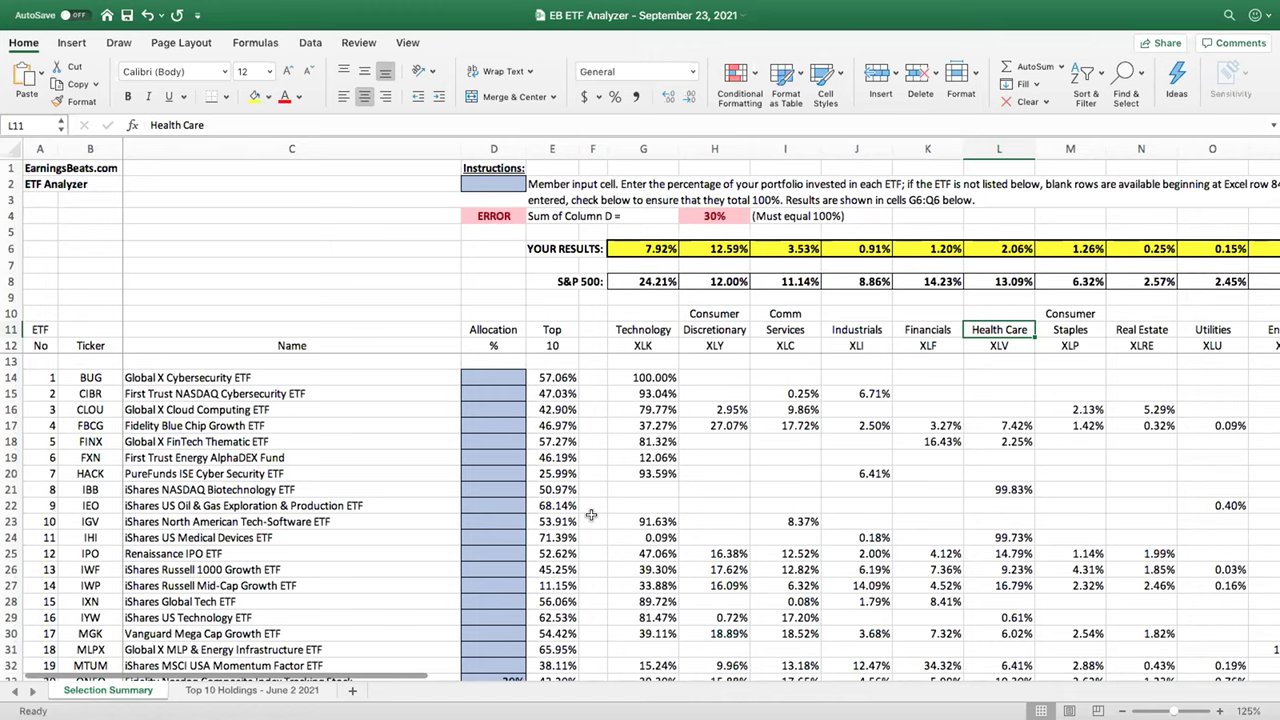
pyautogui.scroll(-10, 810, 502)
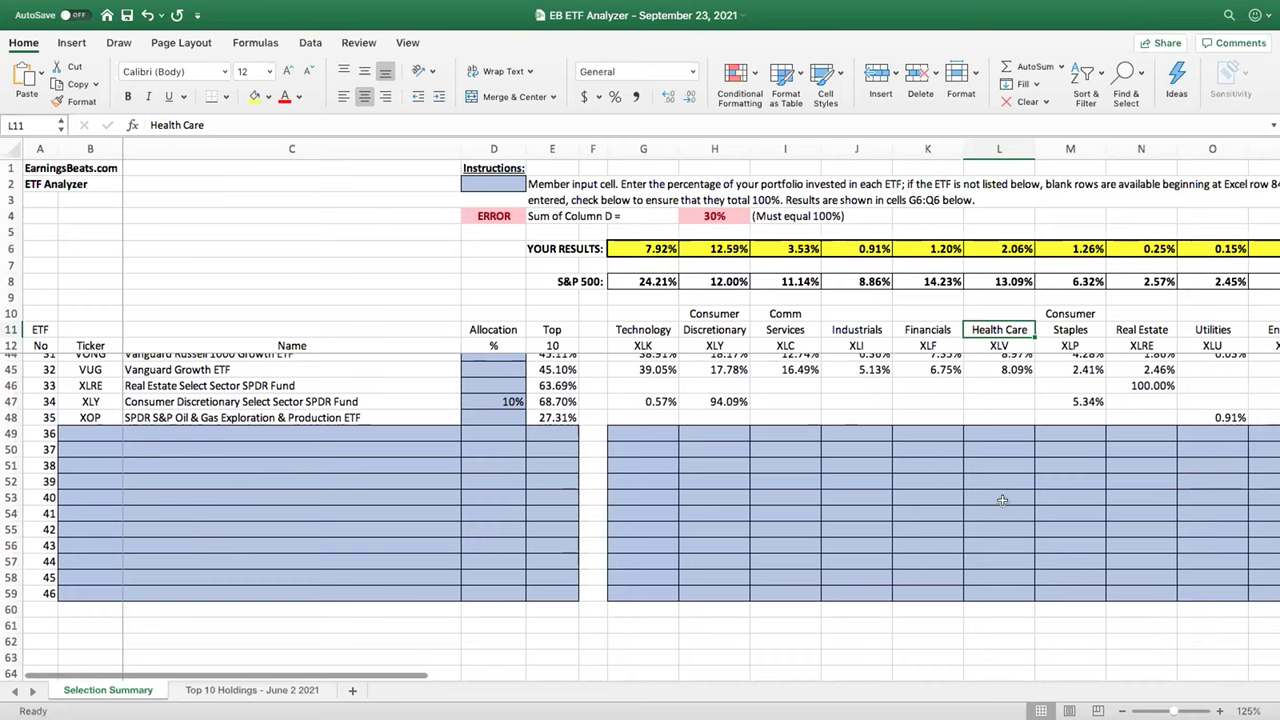
pyautogui.click(484, 477)
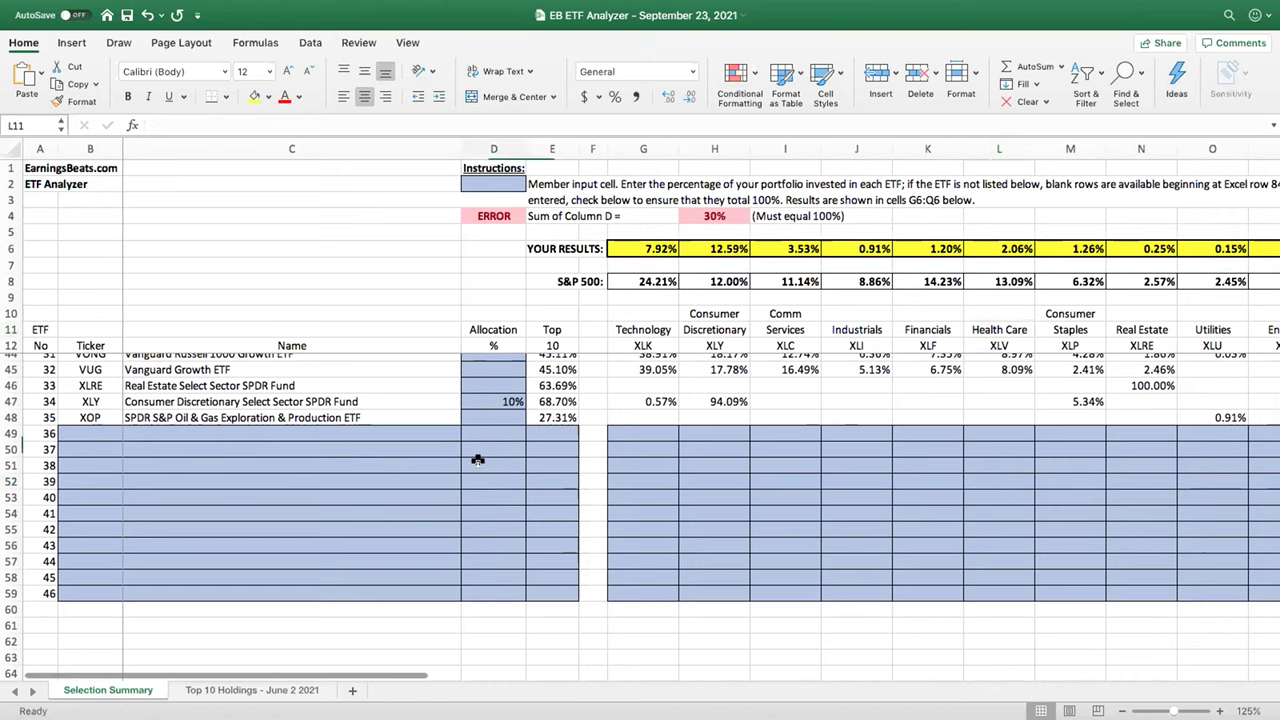
pyautogui.scroll(8, 780, 435)
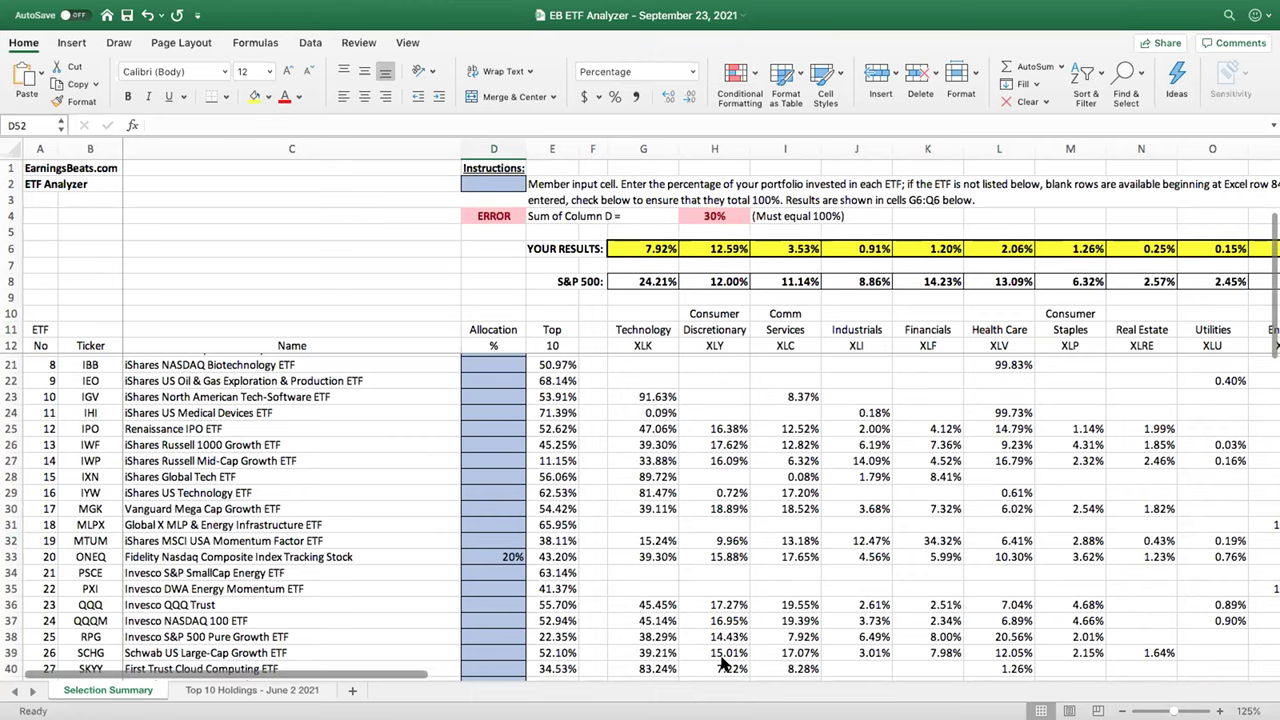
pyautogui.scroll(2, 722, 665)
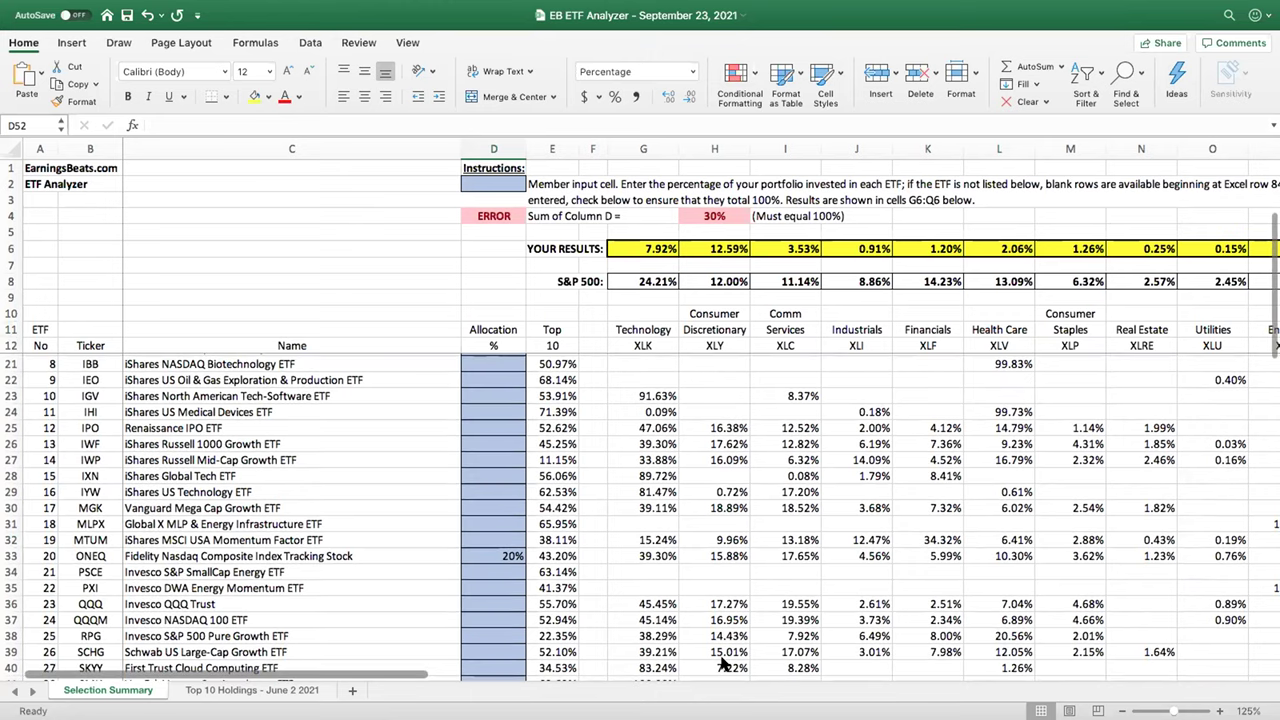
pyautogui.scroll(5, 722, 665)
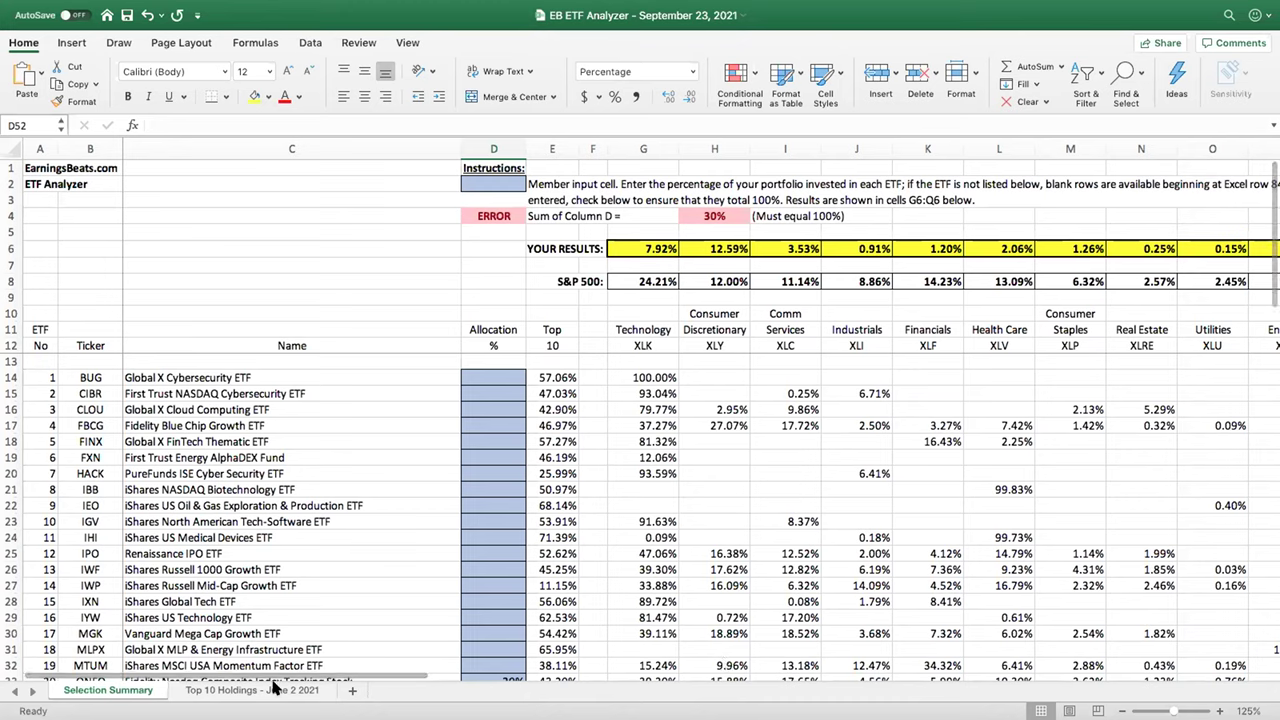
# Examine the Top 10 column and BUG's ticker, view the Top 10 Holdings - June 2 2021 sheet, and return to the Selection Summary sheet
pyautogui.moveTo(538, 322)
pyautogui.mouseDown()
pyautogui.moveTo(540, 345)
pyautogui.moveTo(538, 326)
pyautogui.mouseUp()
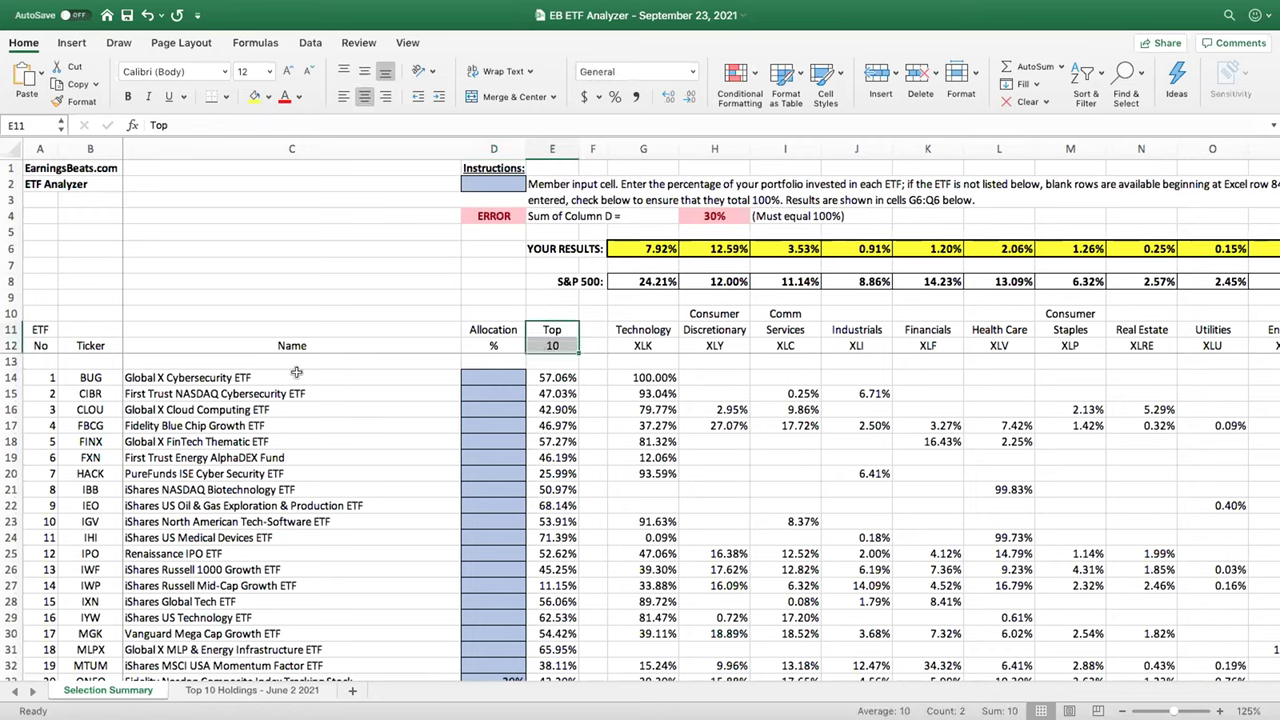
pyautogui.click(88, 376)
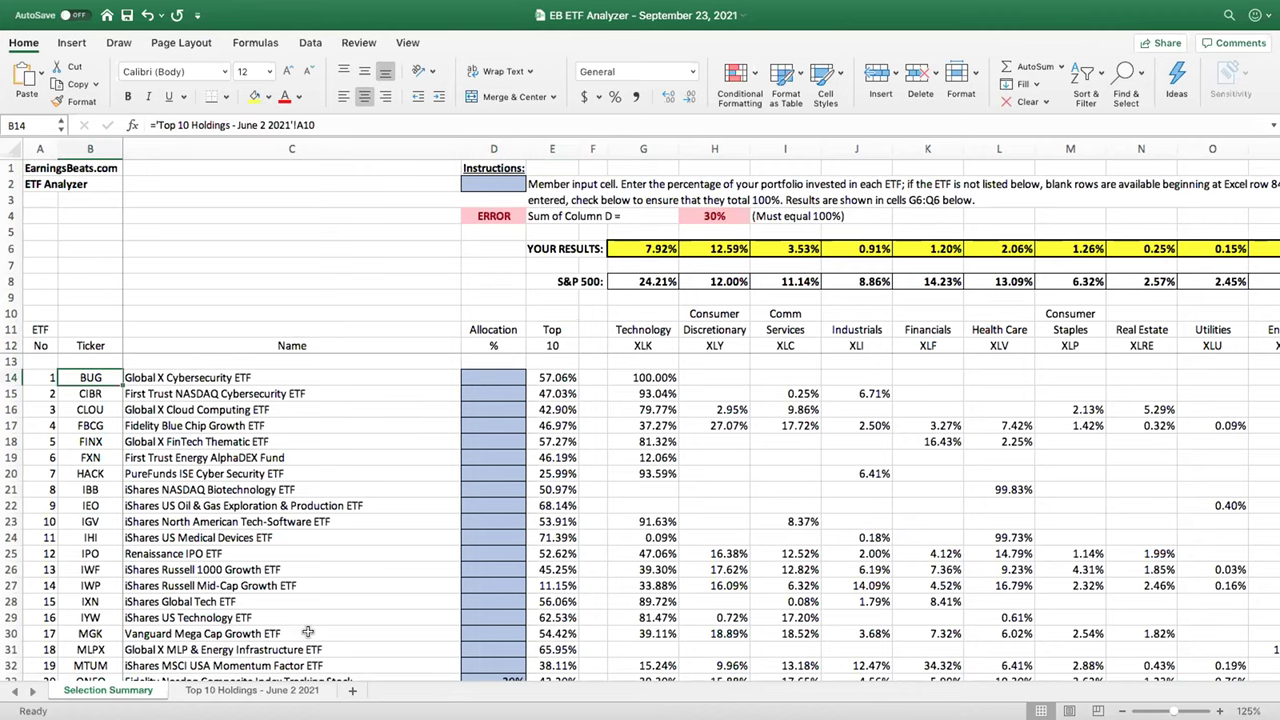
pyautogui.click(290, 690)
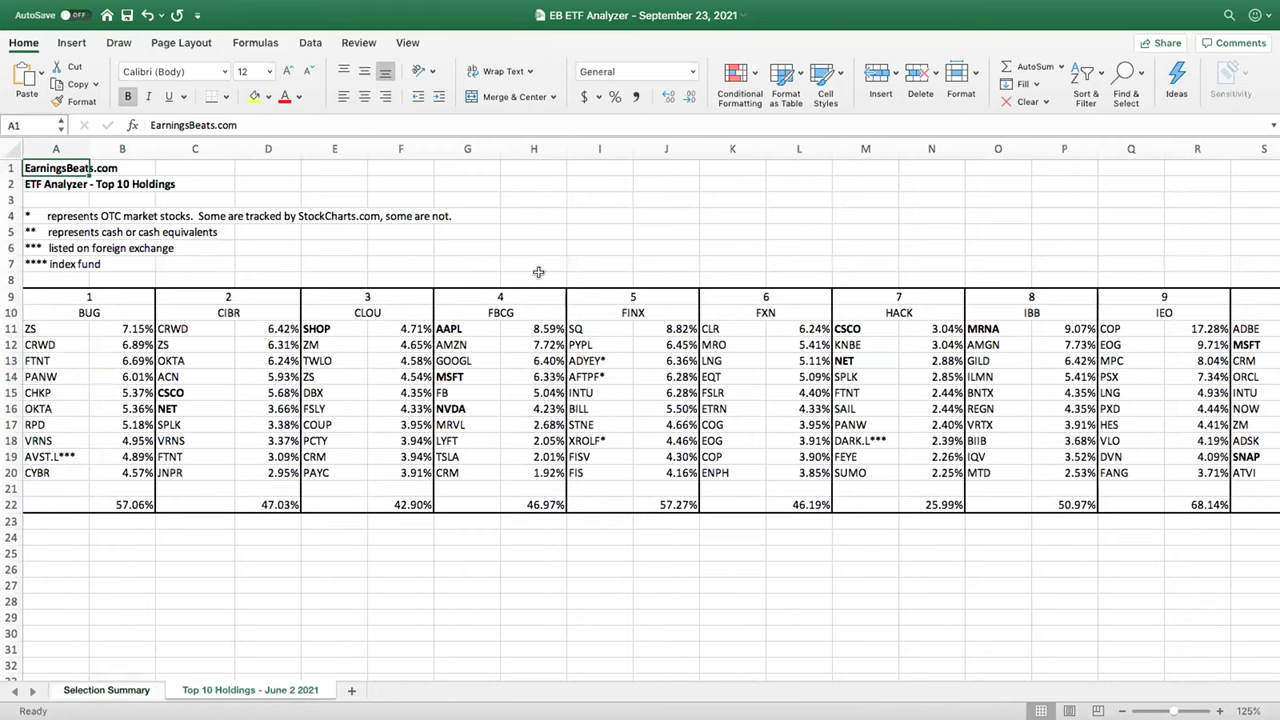
pyautogui.click(118, 689)
pyautogui.click(133, 689)
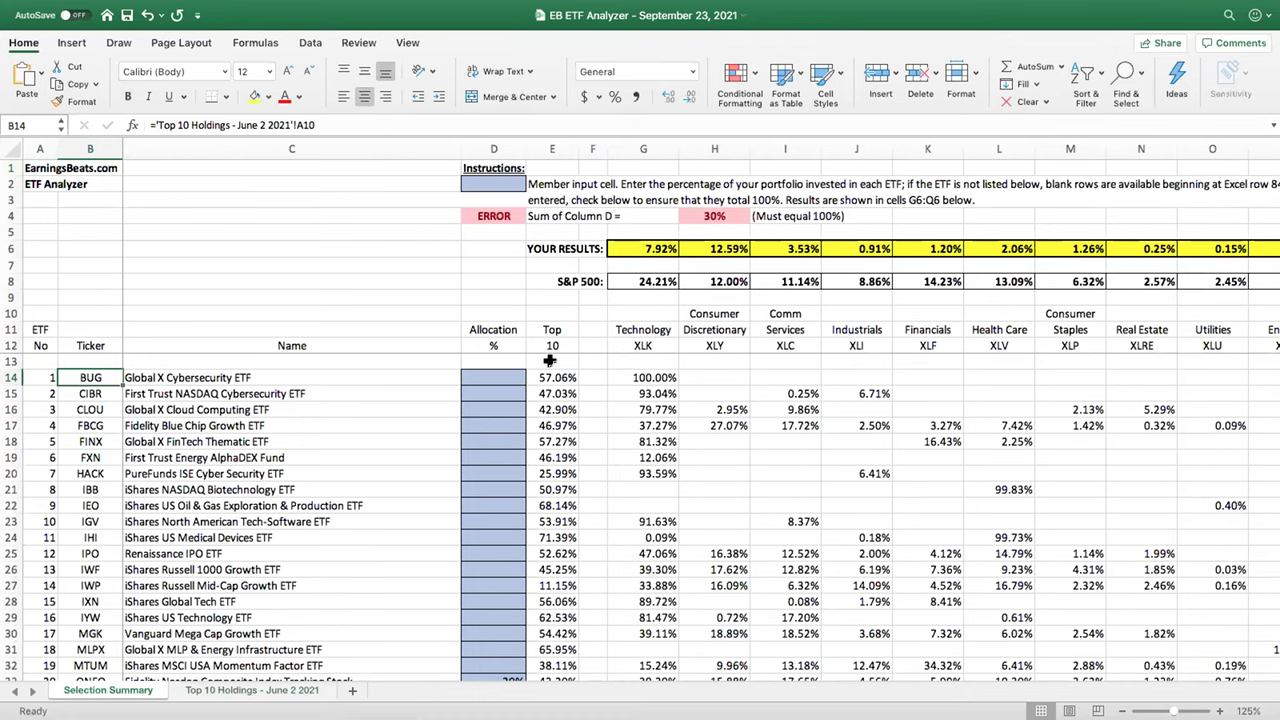
# Inspect the iShares US Medical Devices ETF (IHI) row, checking its Top 10 percentage, fund name and ETF number
pyautogui.click(548, 537)
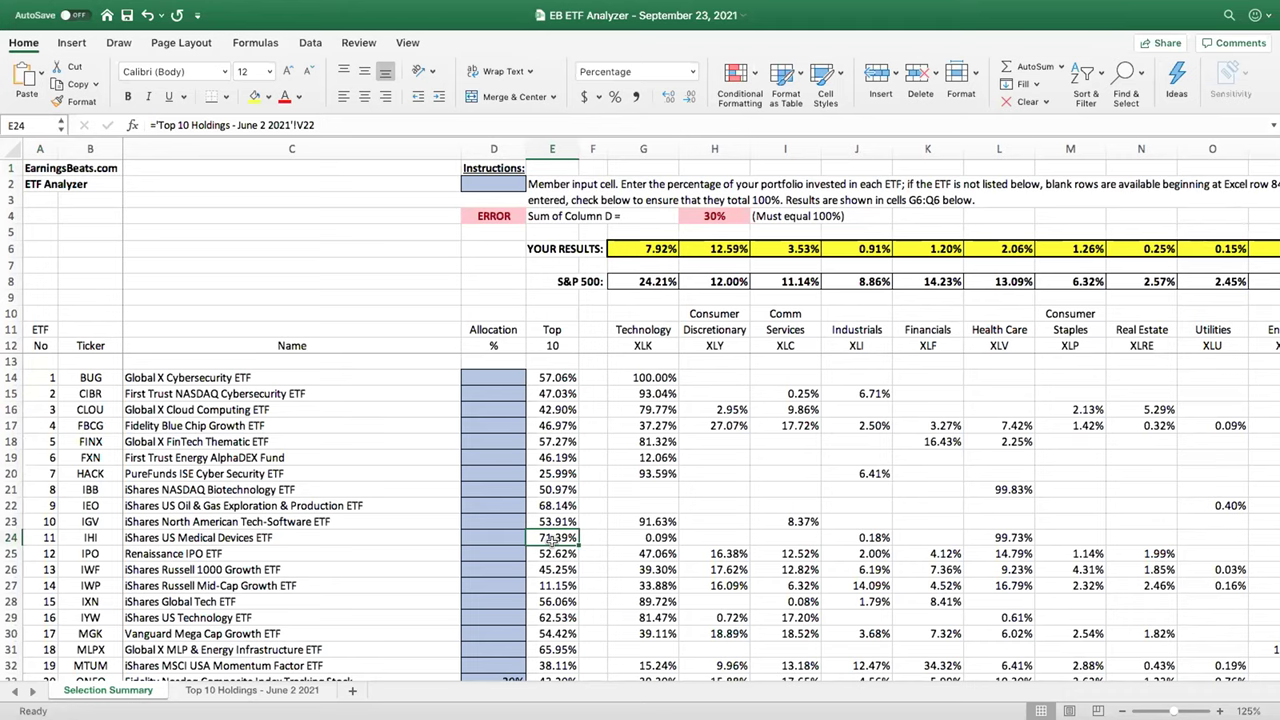
pyautogui.click(337, 540)
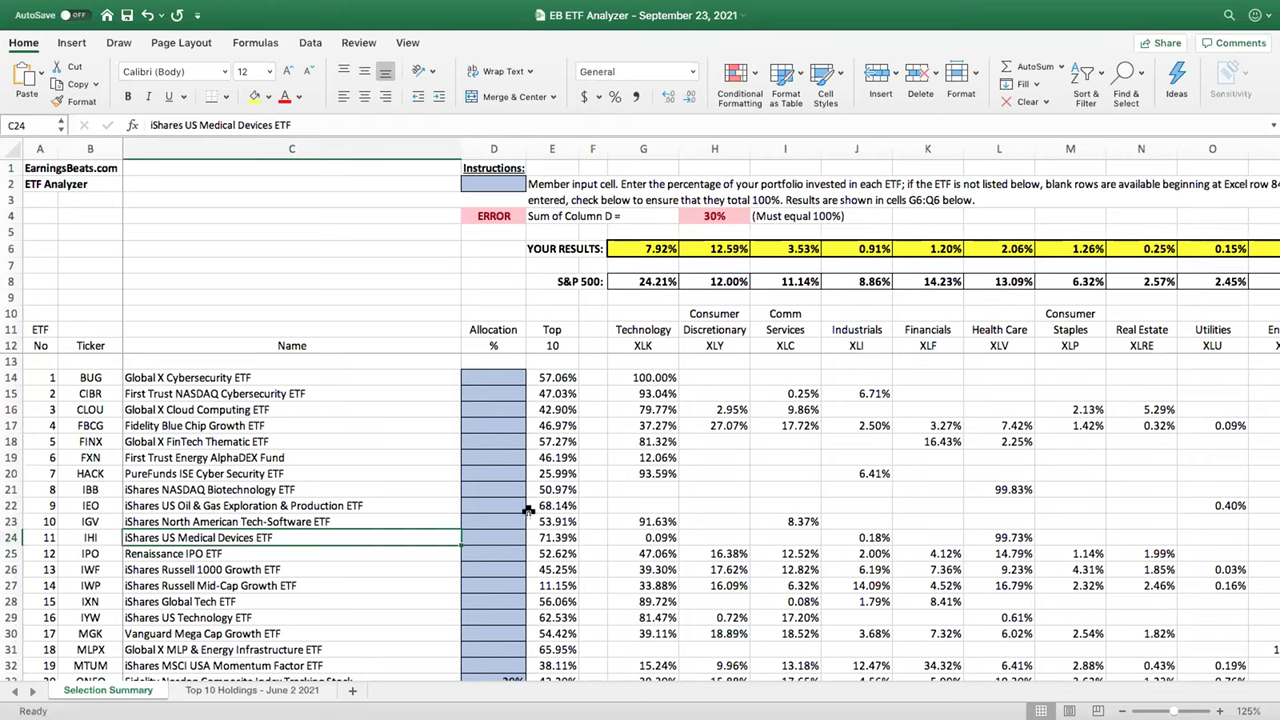
pyautogui.click(560, 538)
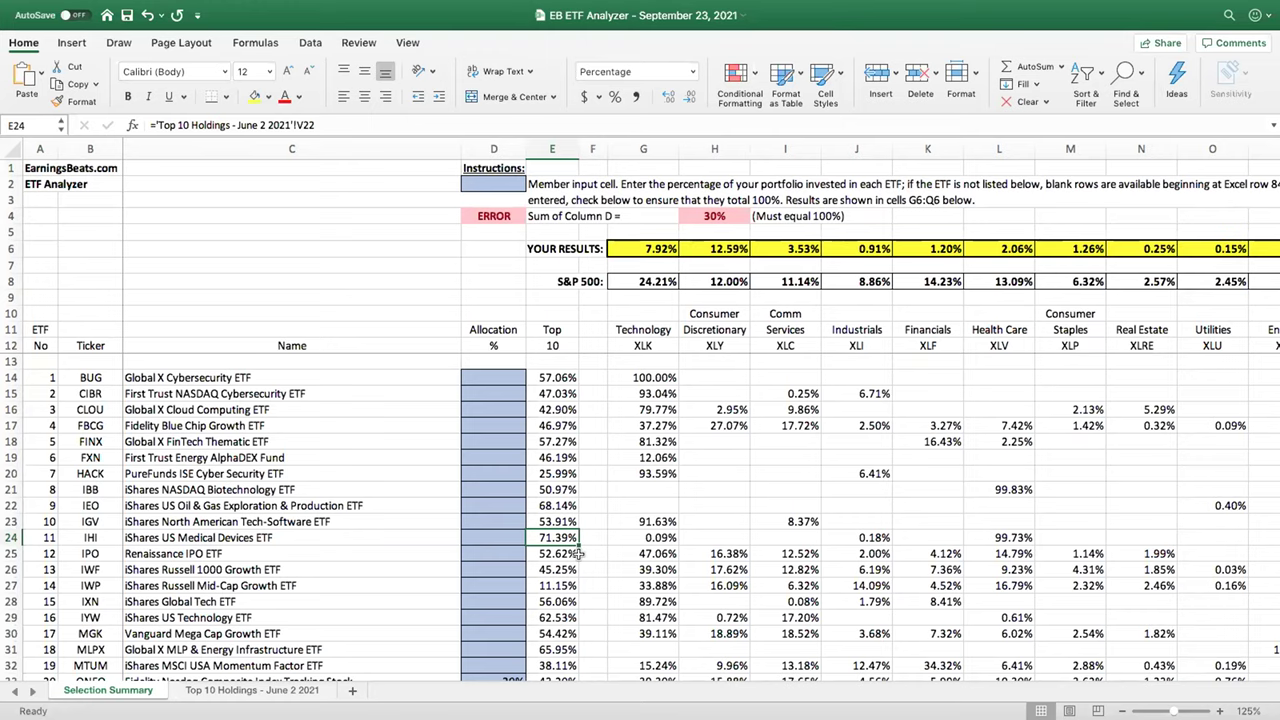
pyautogui.click(48, 537)
# Find IHI on the Top 10 Holdings - June 2 2021 sheet and examine its leading holdings and their weightings
pyautogui.click(226, 688)
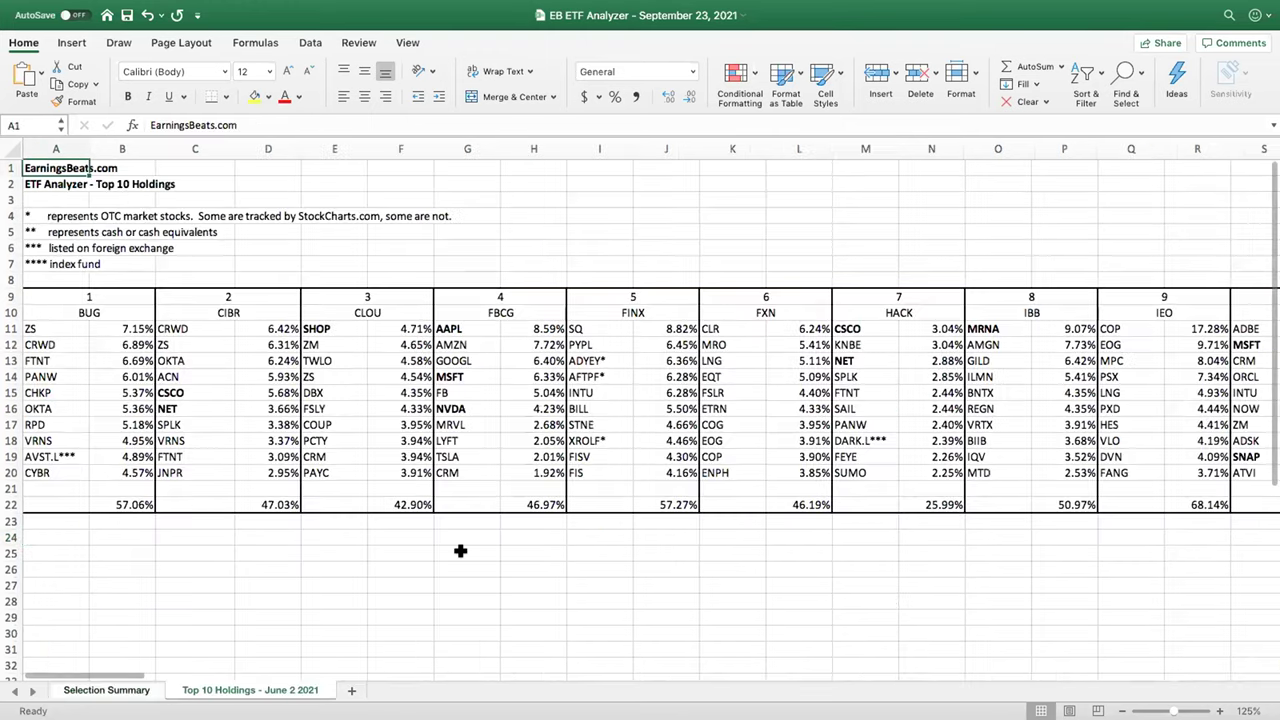
pyautogui.hscroll(5, 349, 550)
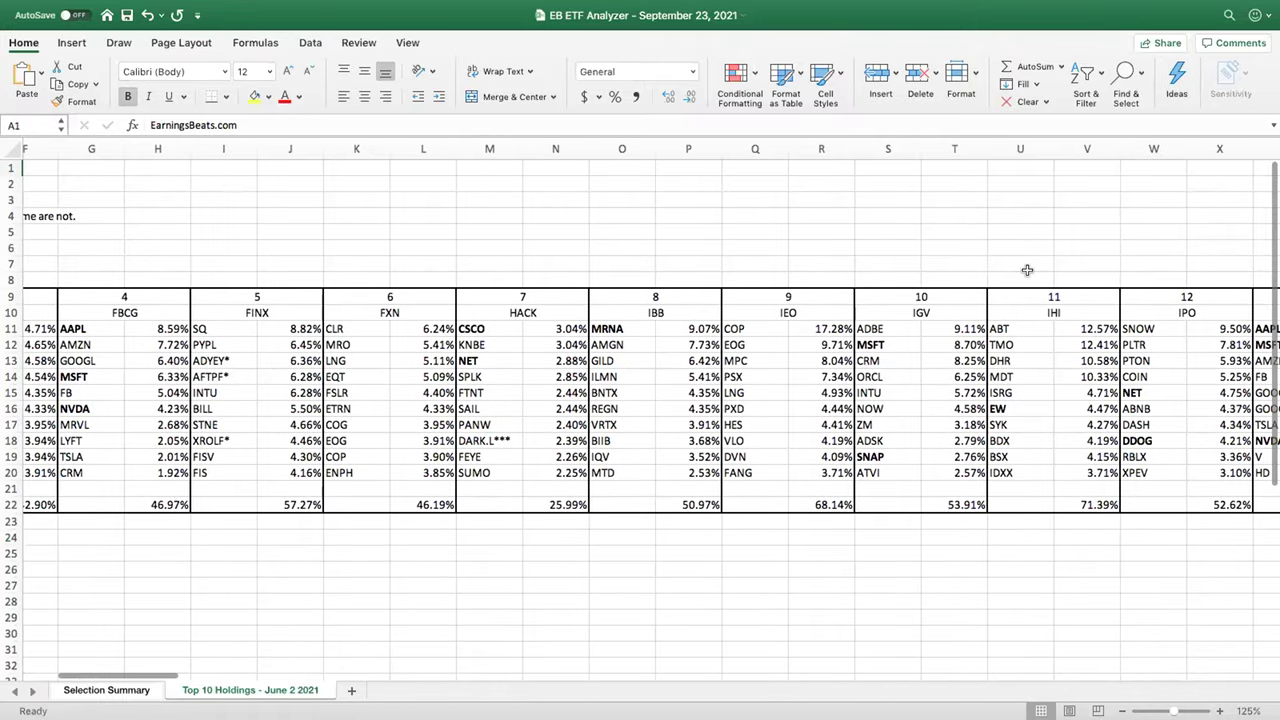
pyautogui.click(1000, 326)
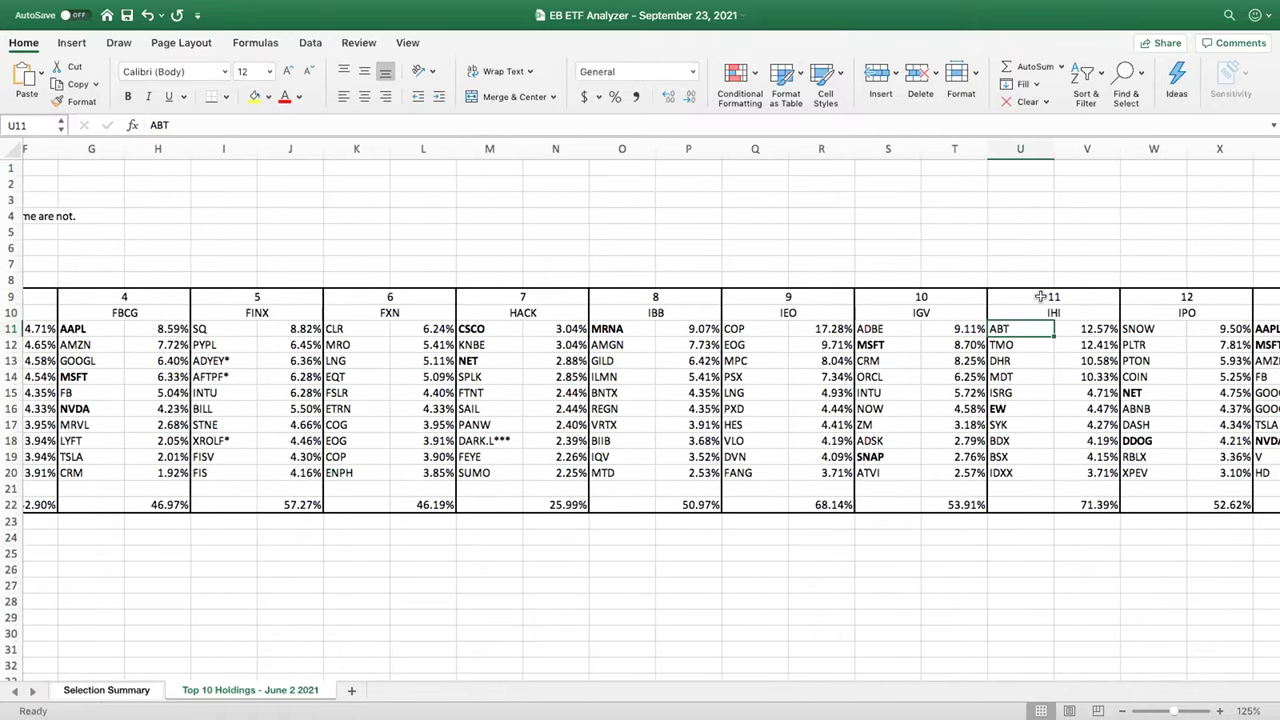
pyautogui.moveTo(1085, 328); pyautogui.dragTo(1080, 360)
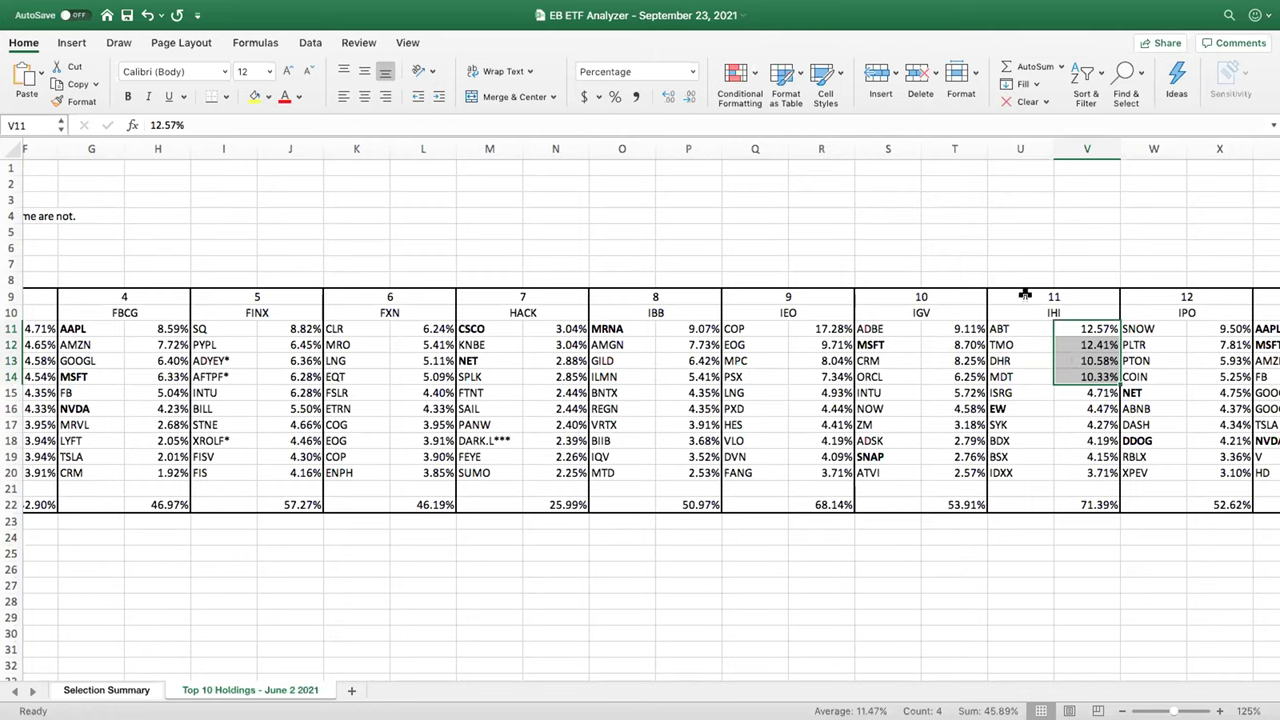
pyautogui.press('Up')
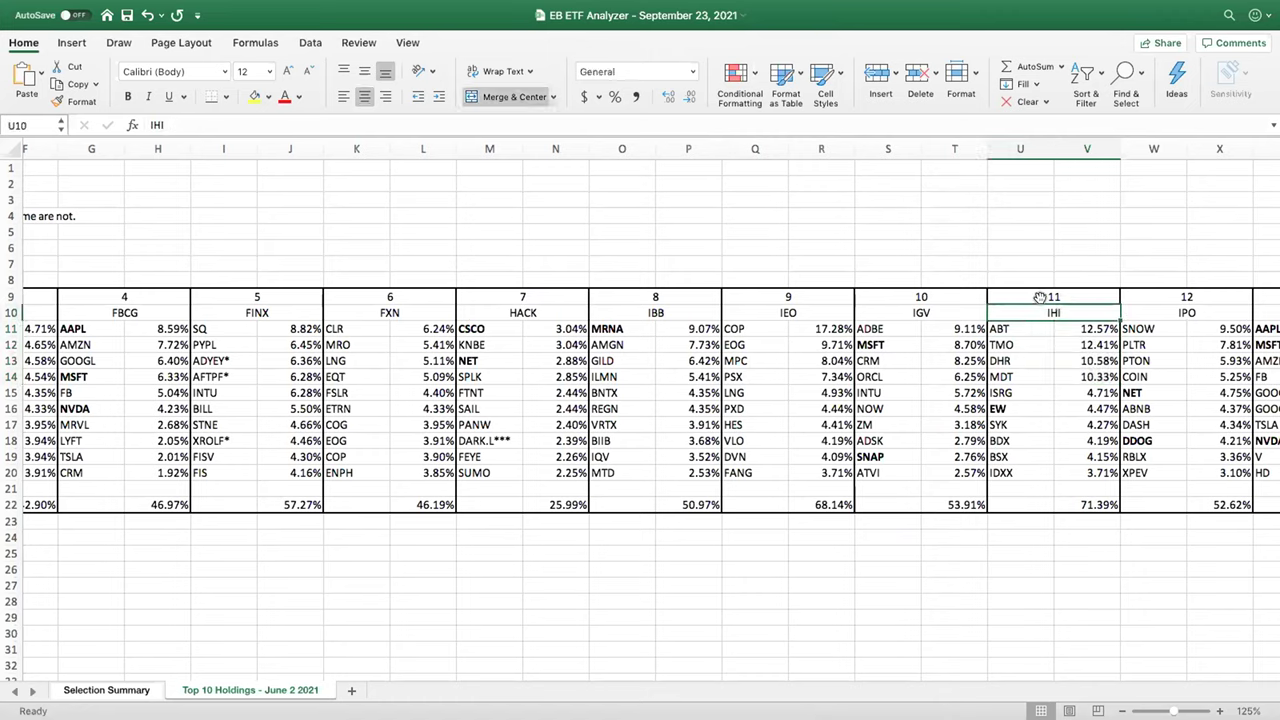
pyautogui.press('Down')
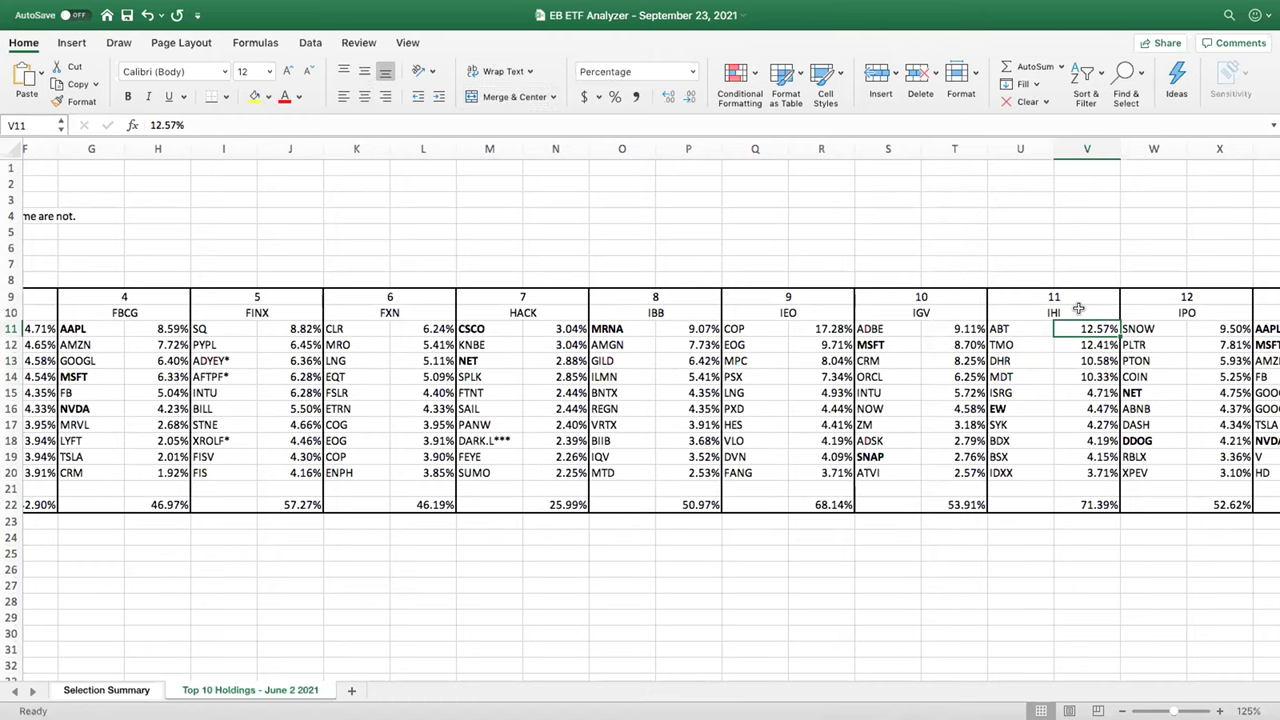
pyautogui.press('Left')
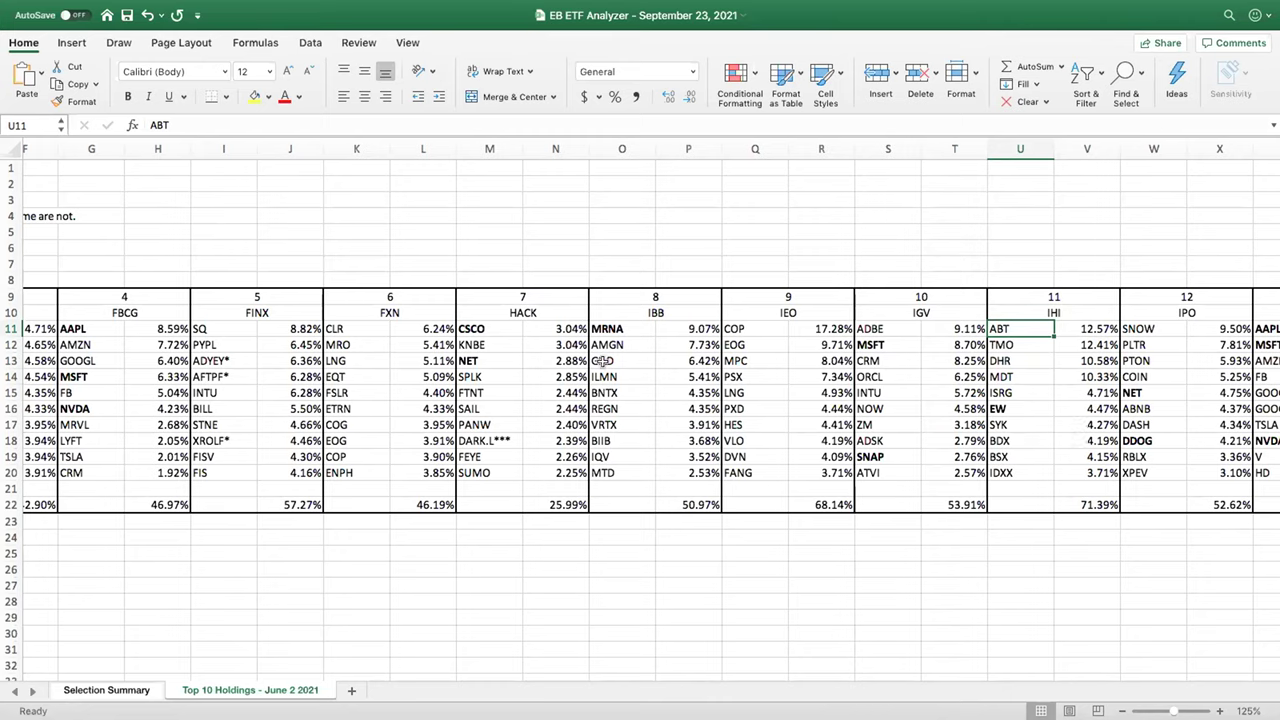
# Examine the bolded stock tickers in the HACK and FBCG holdings lists, and return to the Selection Summary sheet
pyautogui.click(466, 328)
pyautogui.click(463, 360)
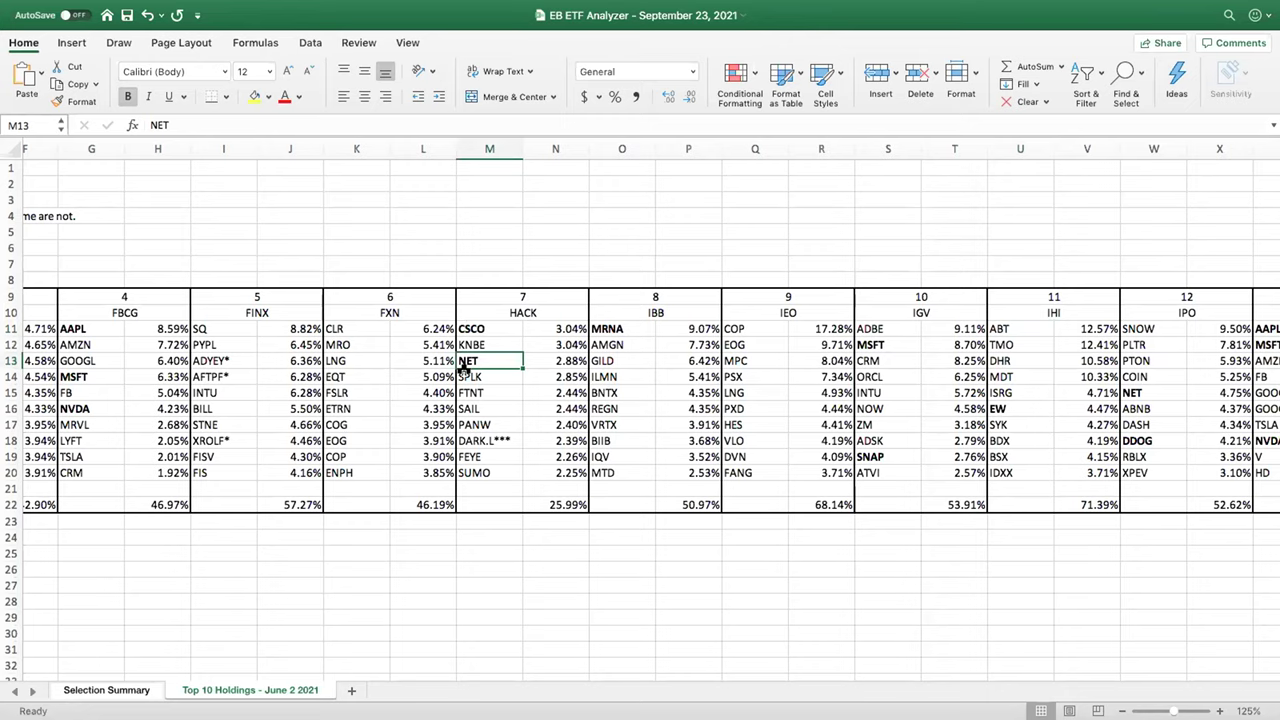
pyautogui.click(464, 322)
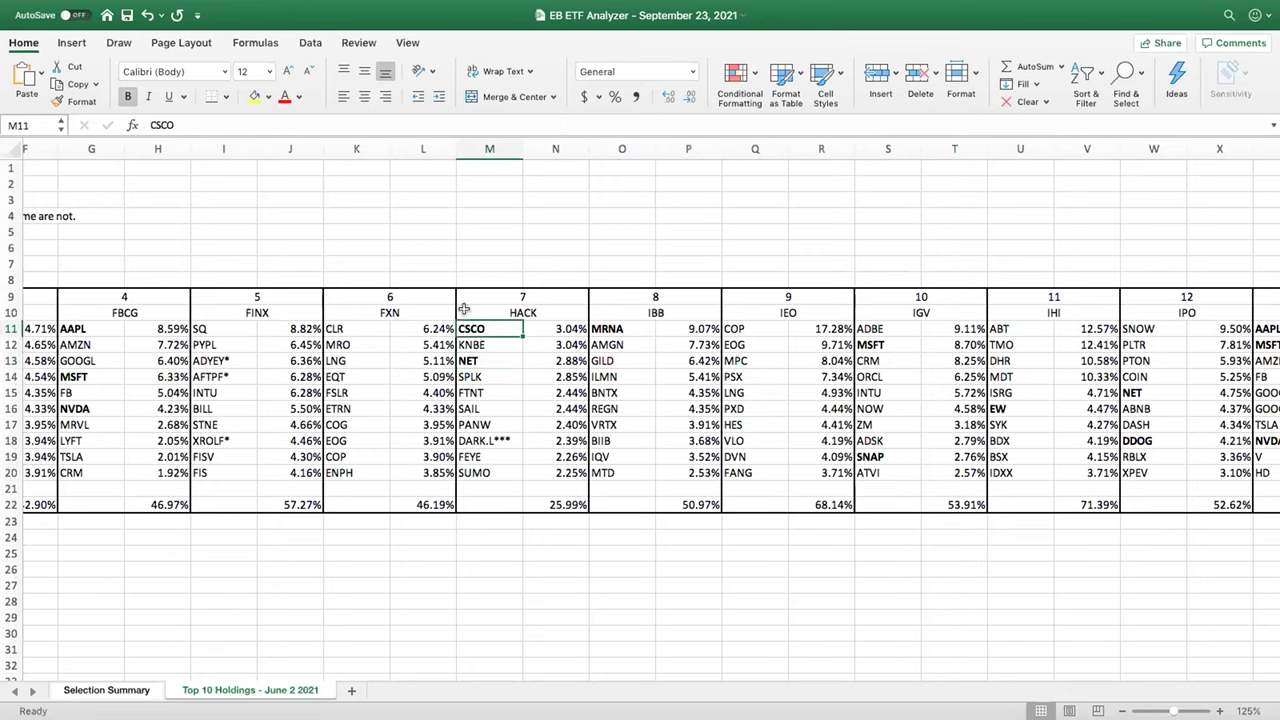
pyautogui.press('Down')
pyautogui.press('Down')
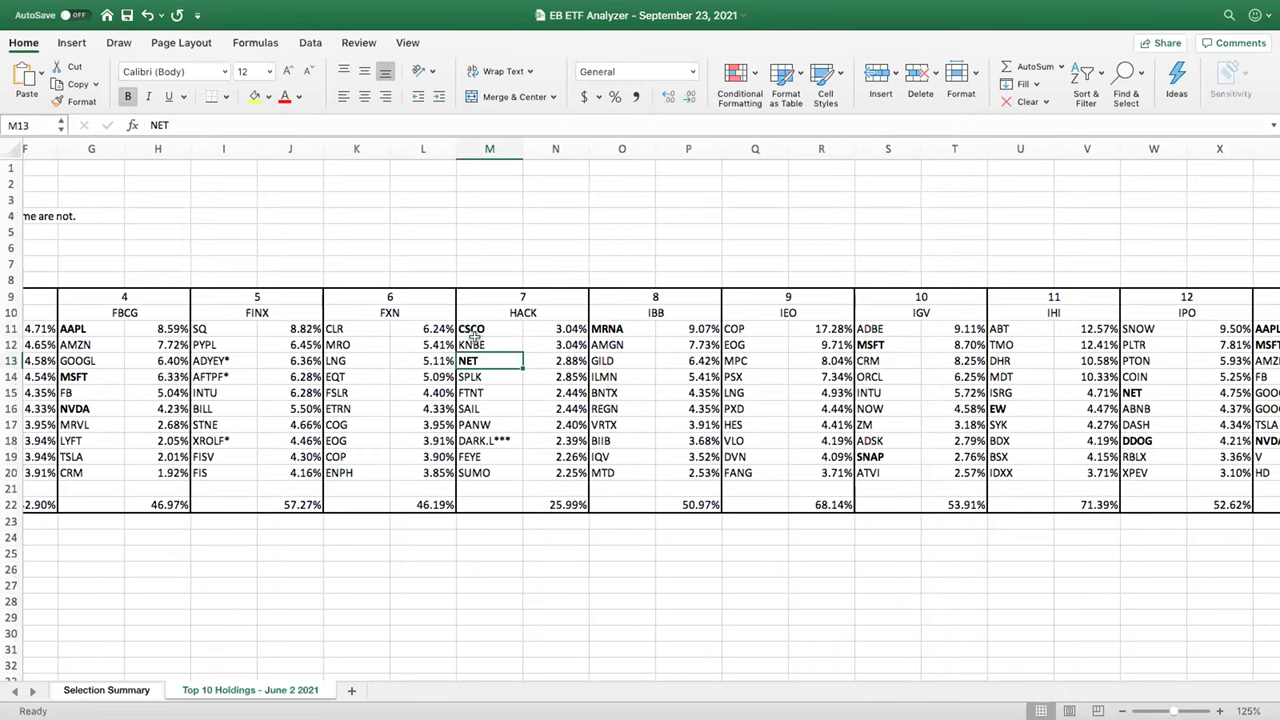
pyautogui.click(74, 326)
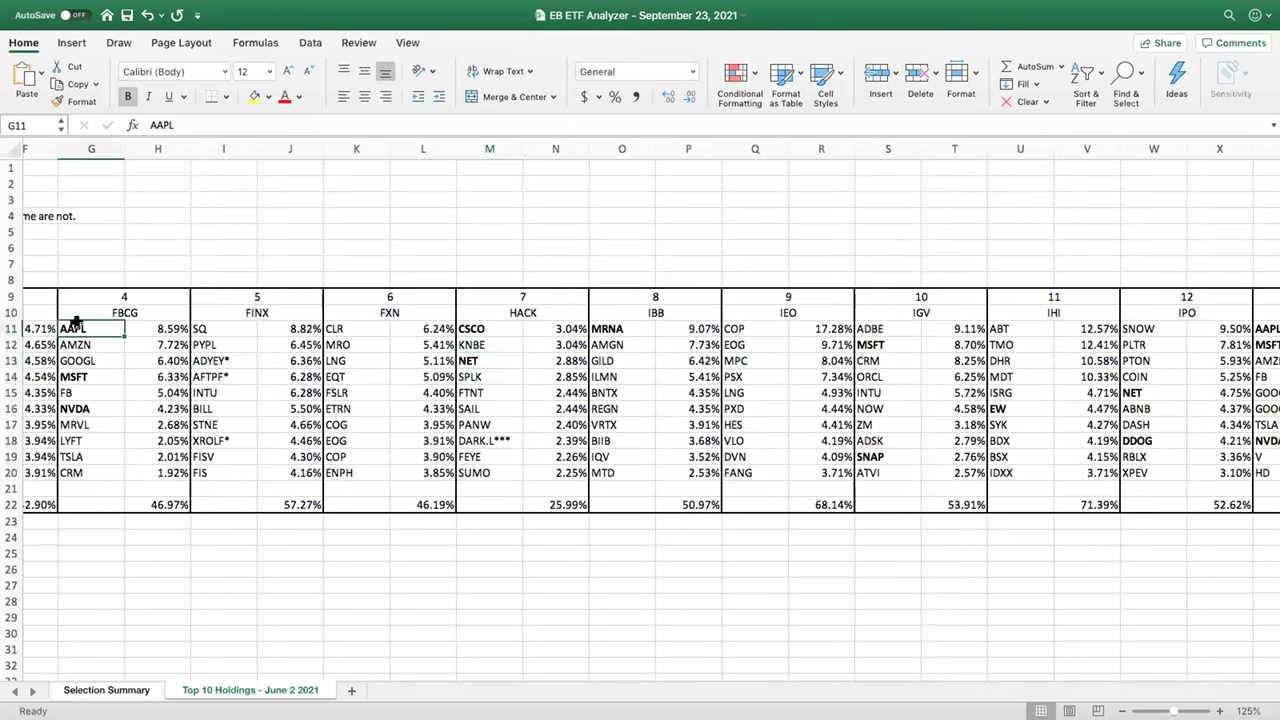
pyautogui.click(78, 378)
pyautogui.press('Down')
pyautogui.press('Down')
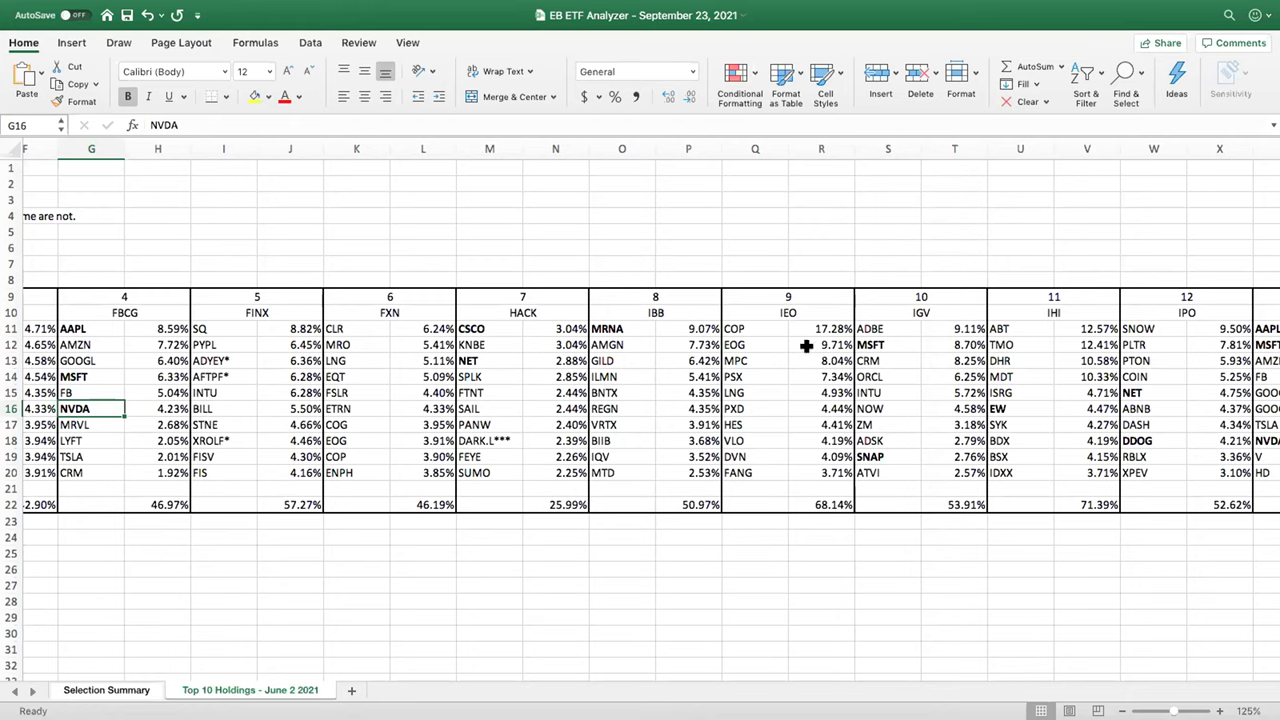
pyautogui.hscroll(-6, 414, 620)
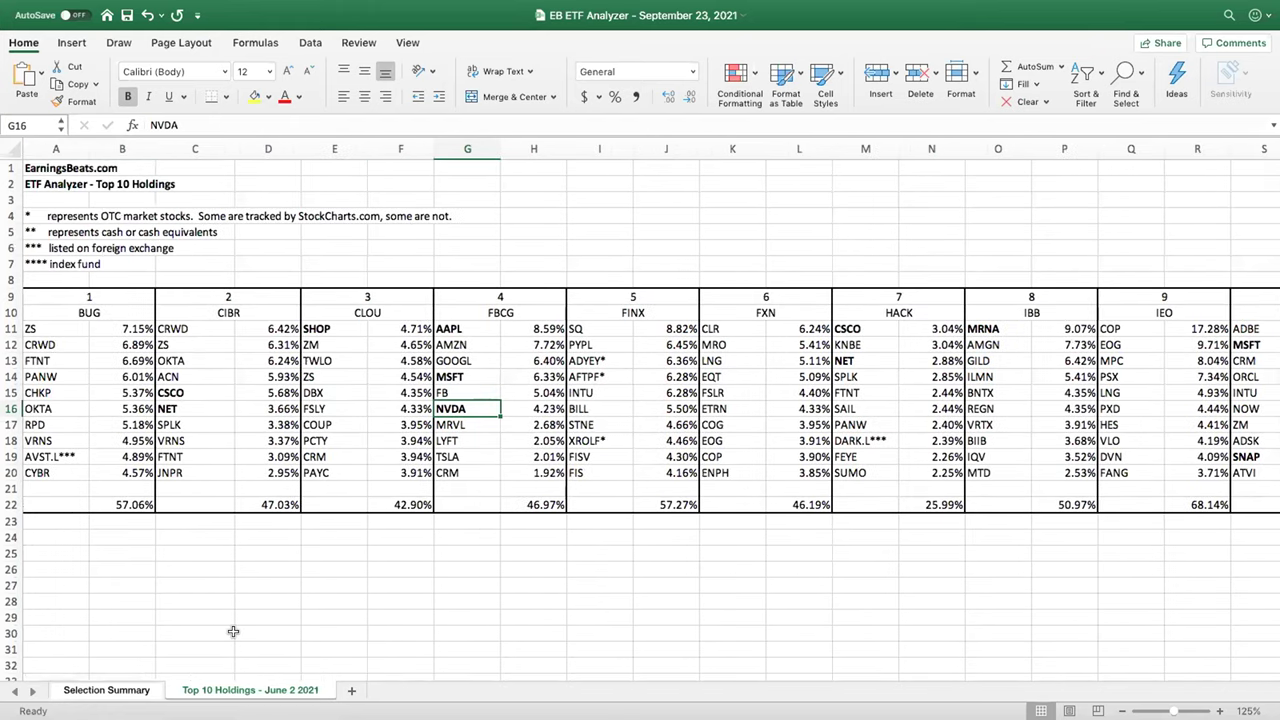
pyautogui.click(117, 689)
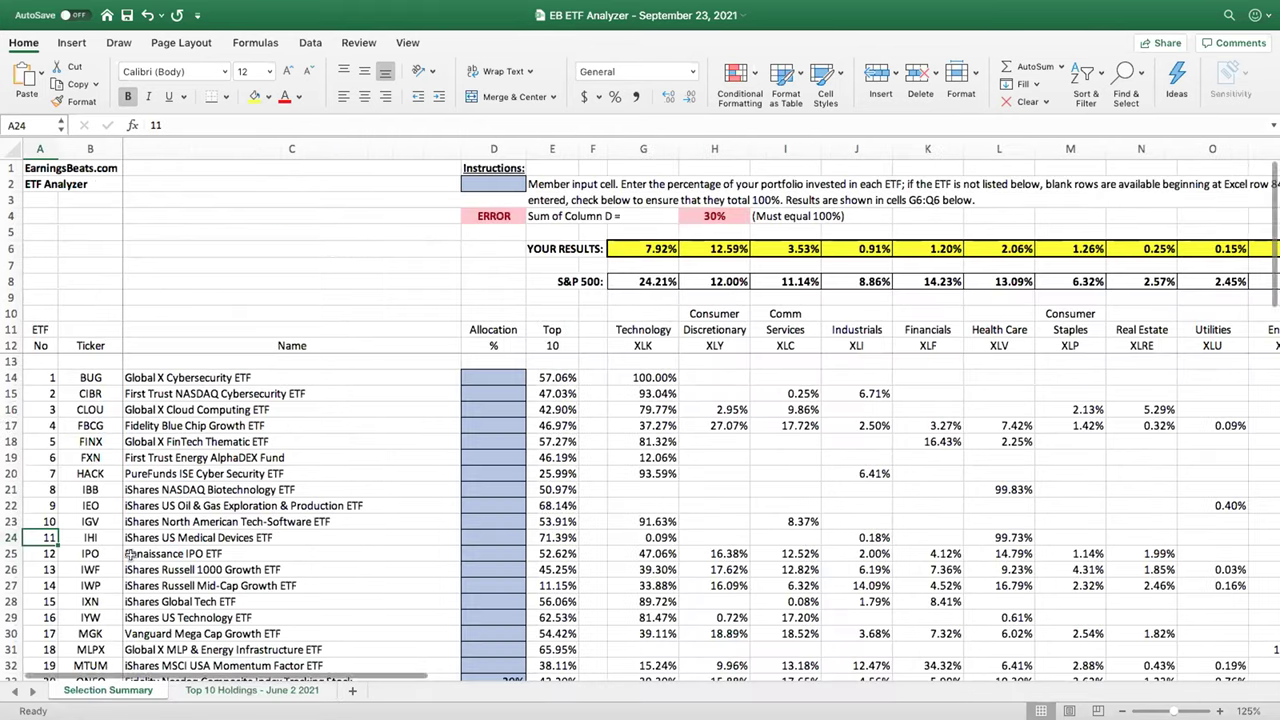
# Enter allocations of 25% for Global X FinTech Thematic ETF (FINX) and 10% for First Trust Energy AlphaDEX Fund (FXN)
pyautogui.click(500, 442)
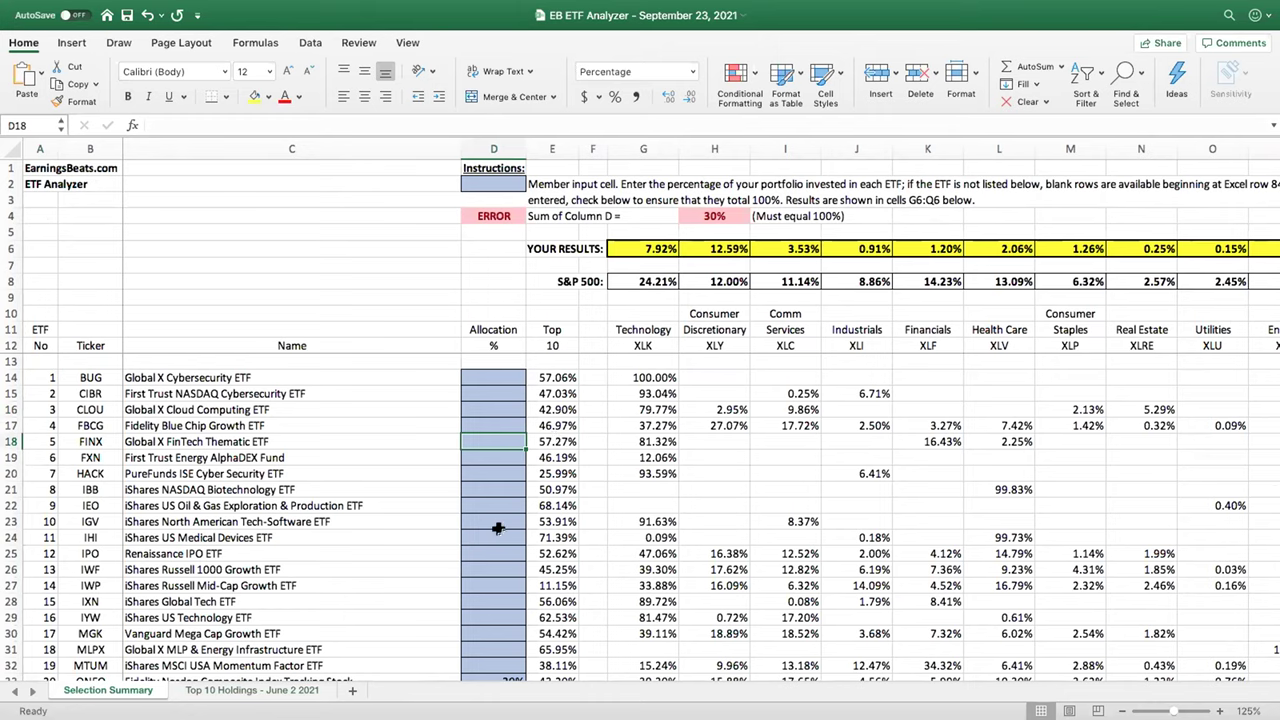
pyautogui.write('25')
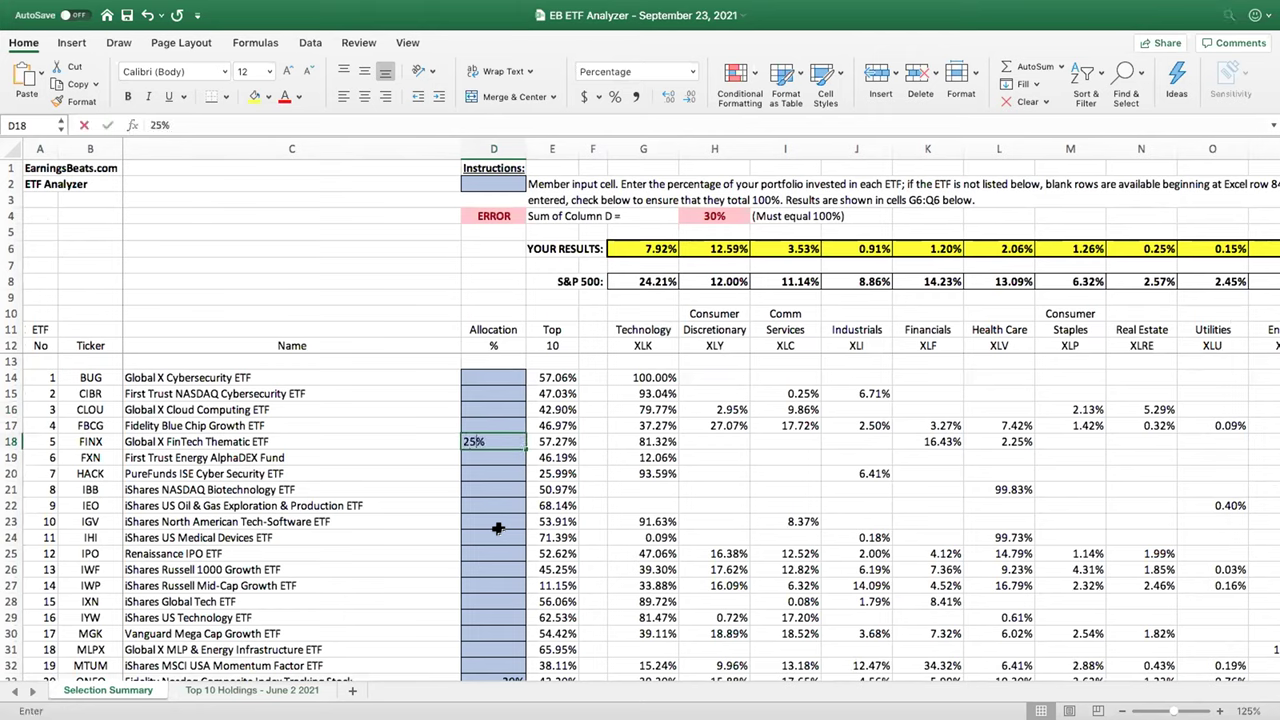
pyautogui.press('Return')
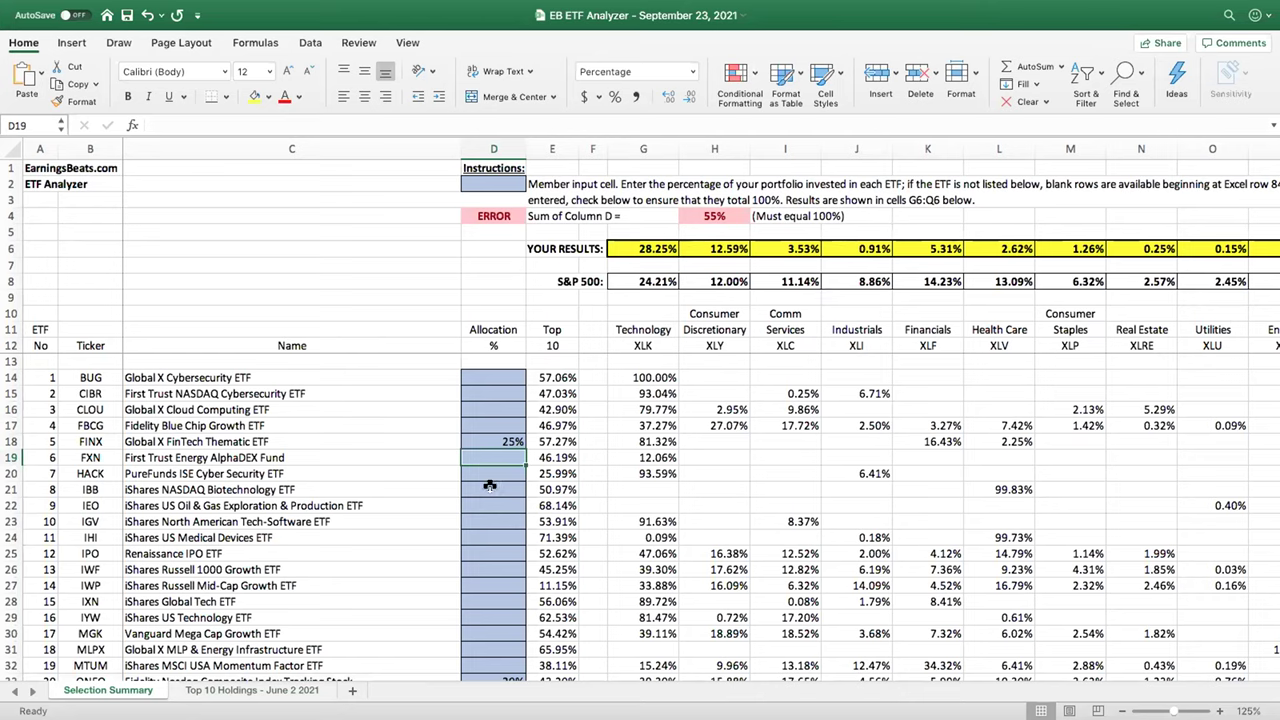
pyautogui.write('10')
pyautogui.press('Return')
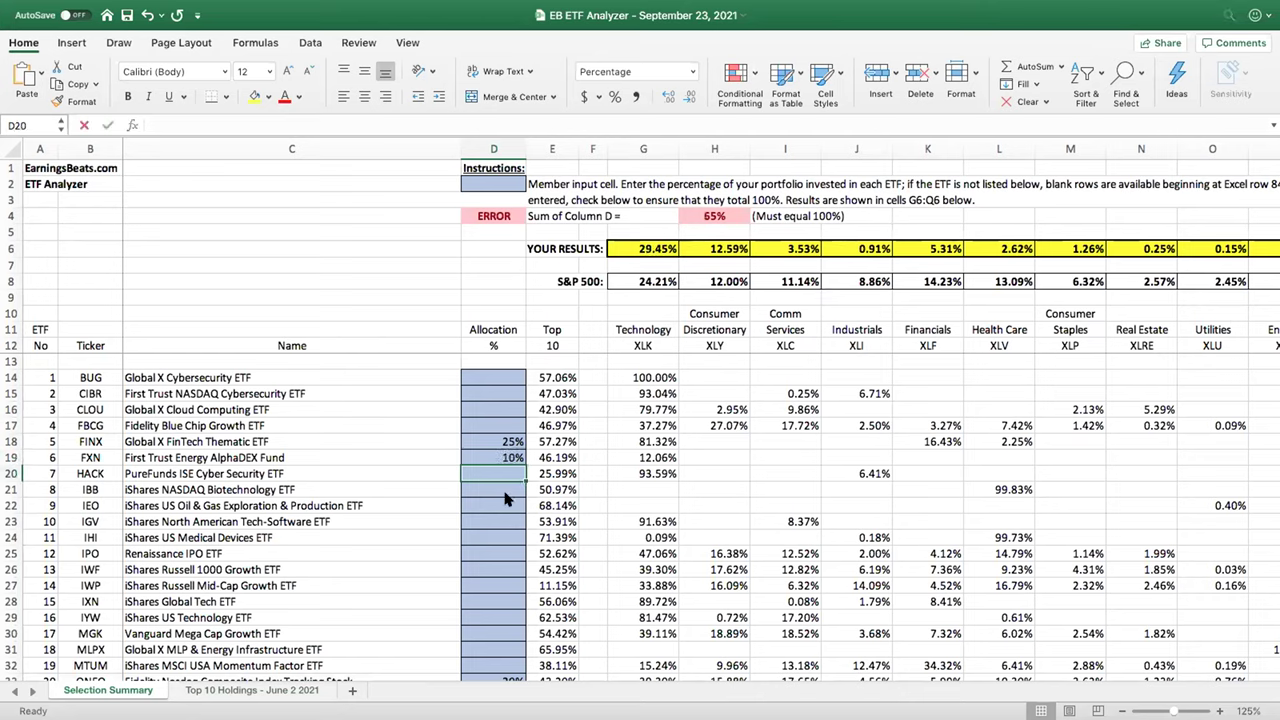
# Set the FINX allocation to 20% and the FXN allocation to 15%
pyautogui.click(508, 441)
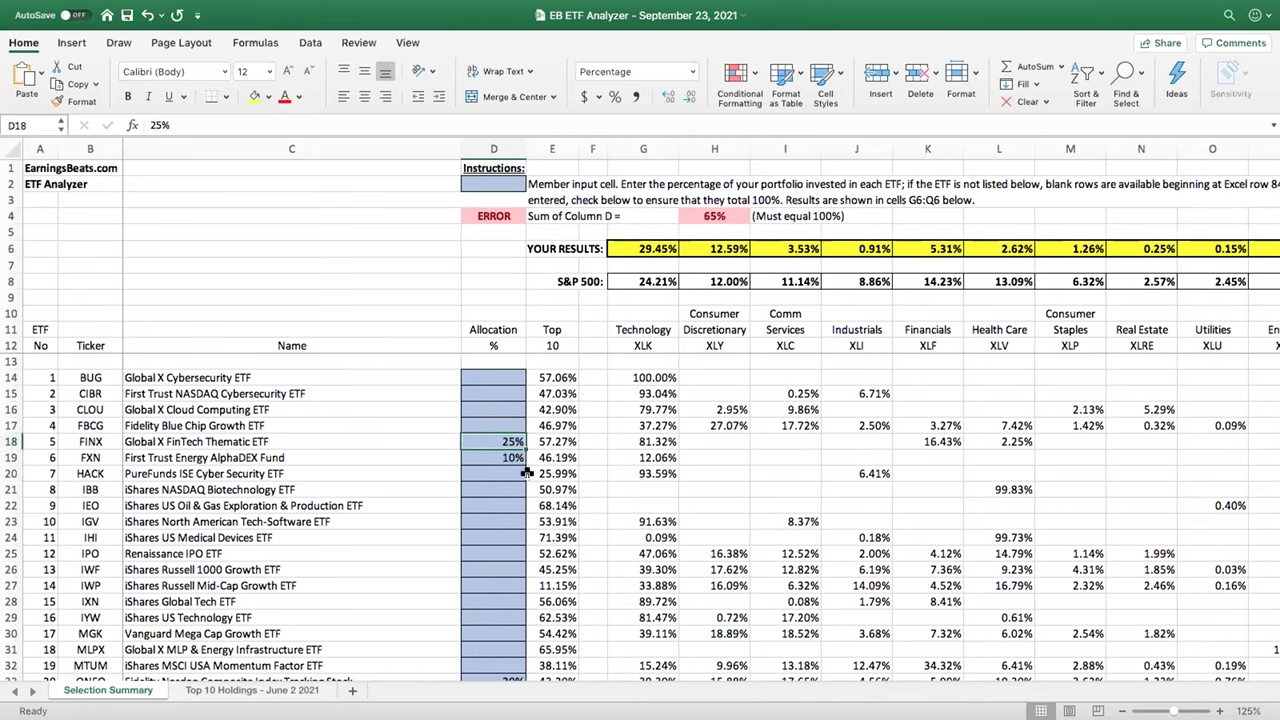
pyautogui.write('20')
pyautogui.press('Return')
pyautogui.write('15')
pyautogui.press('Return')
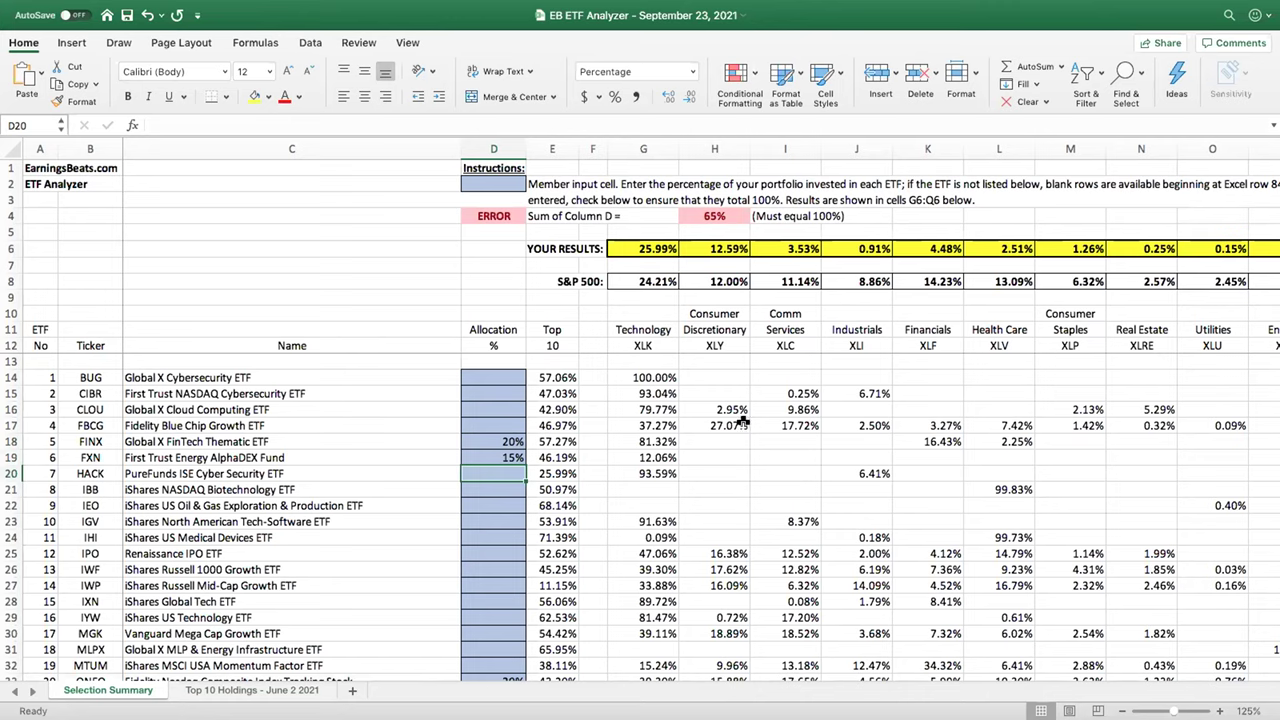
# Examine the Technology weighting of FINX and the Energy weighting of FXN
pyautogui.click(640, 438)
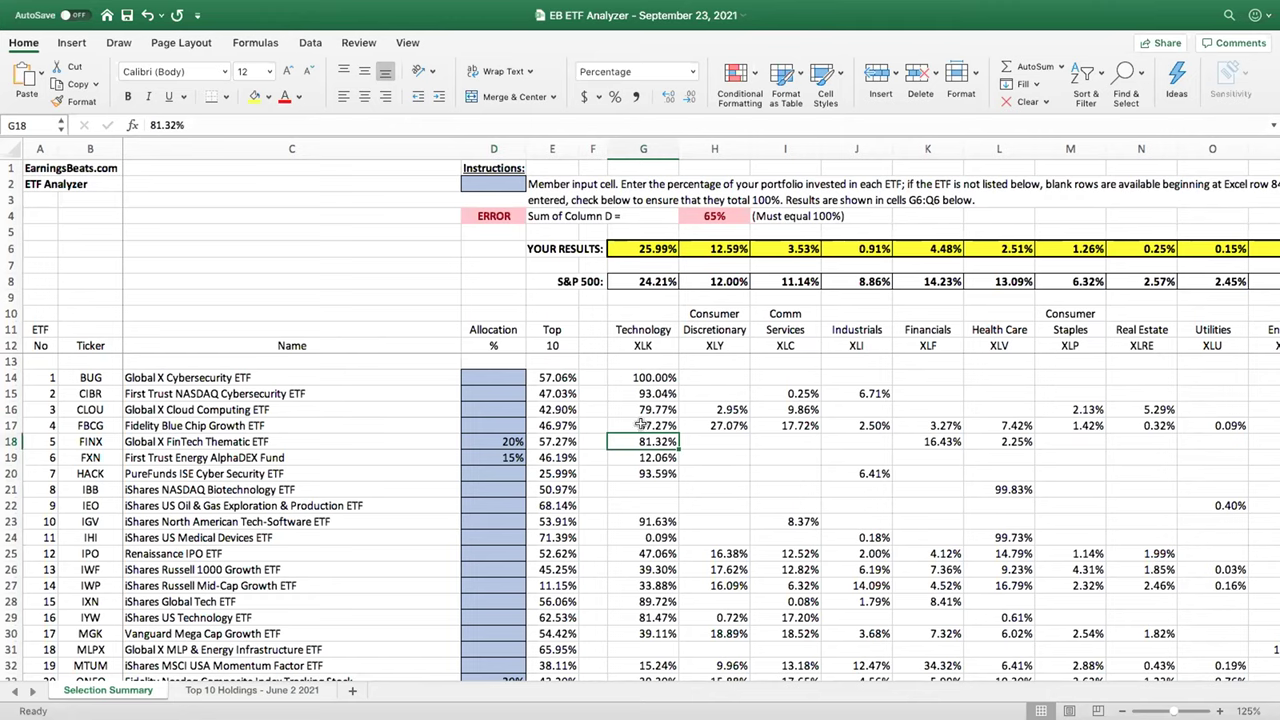
pyautogui.click(476, 452)
pyautogui.hscroll(3, 735, 490)
pyautogui.hscroll(1, 745, 497)
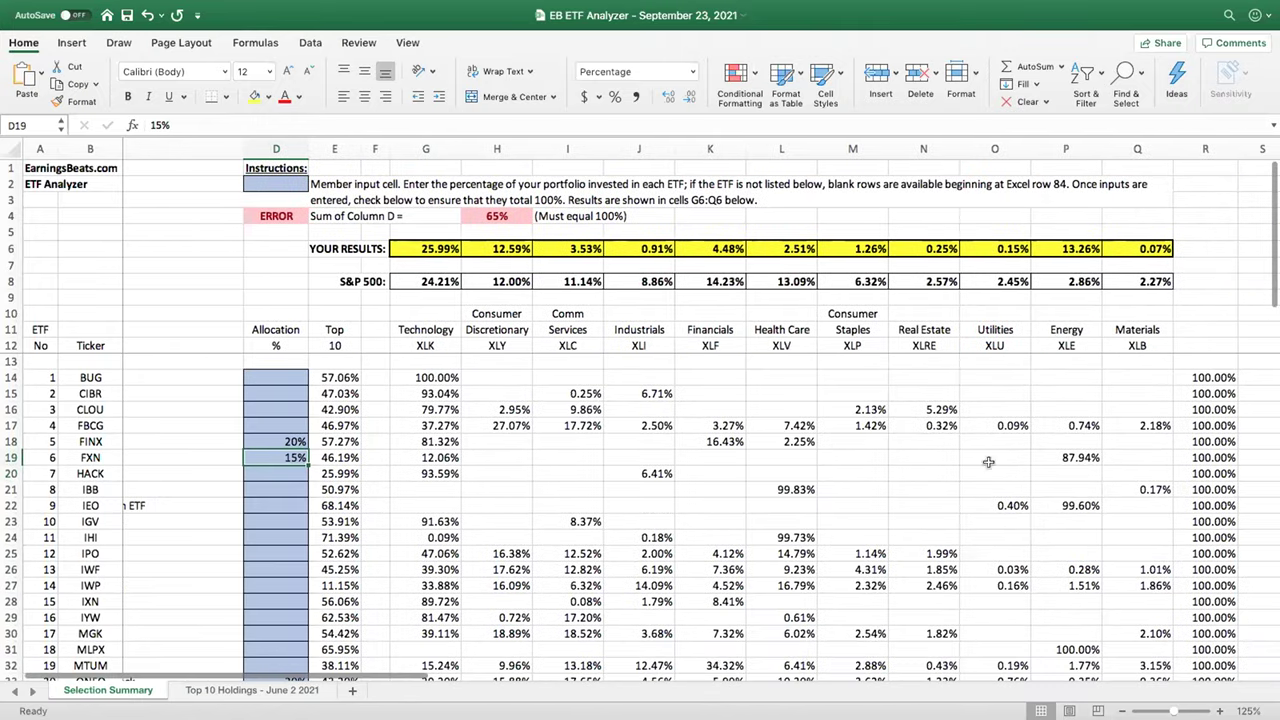
pyautogui.click(1064, 454)
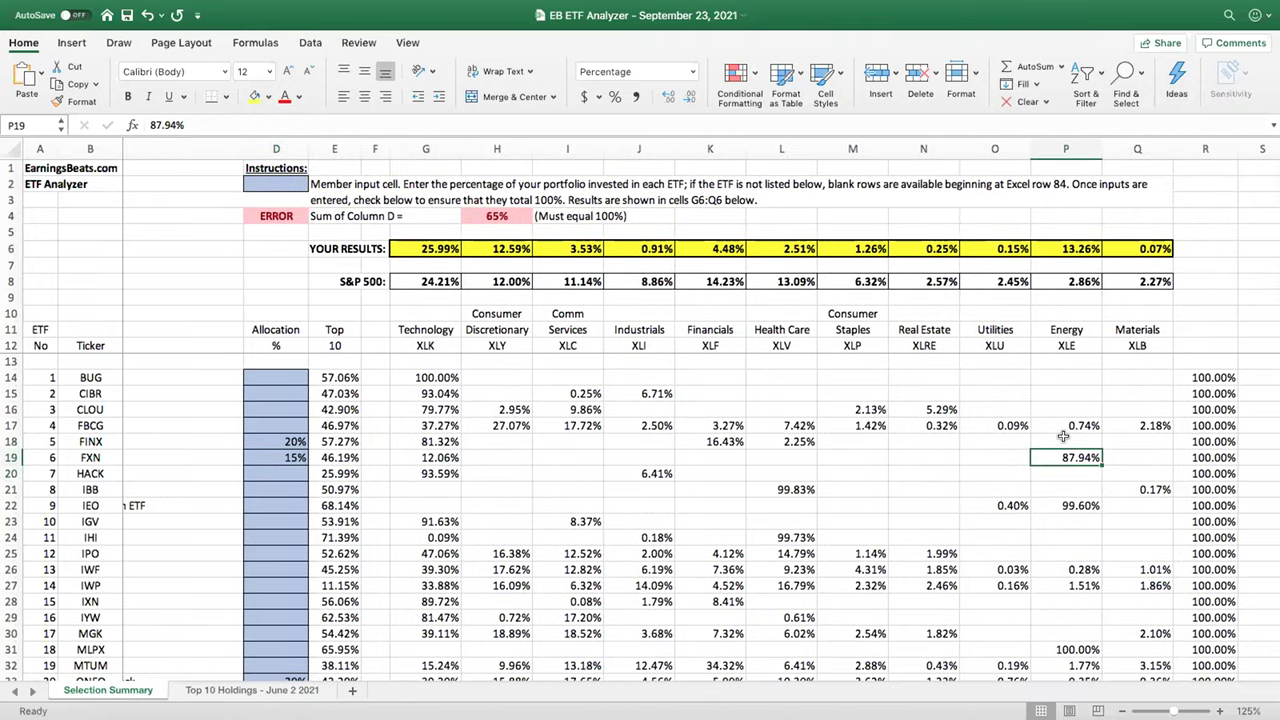
pyautogui.hscroll(-1, 750, 500)
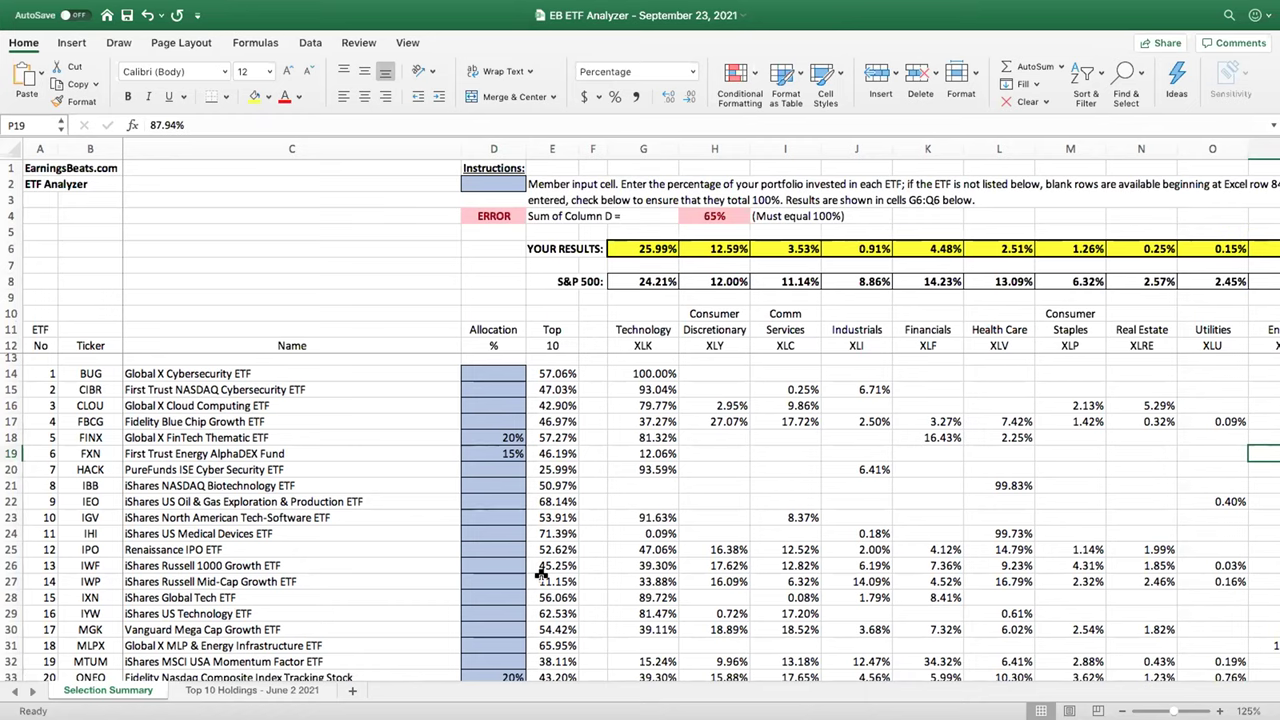
# Compare Technology weightings down the ETF list, from the Global X Cybersecurity ETF (BUG) to the Renaissance IPO ETF
pyautogui.click(638, 373)
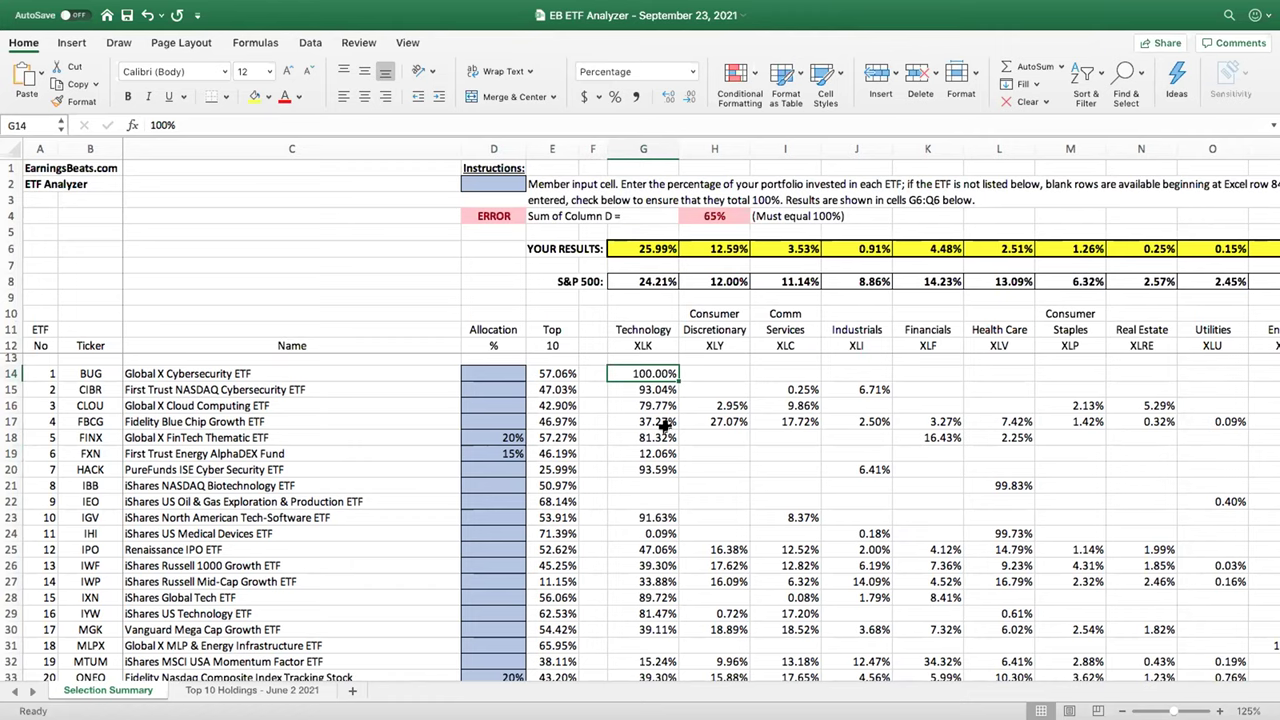
pyautogui.scroll(-2, 657, 537)
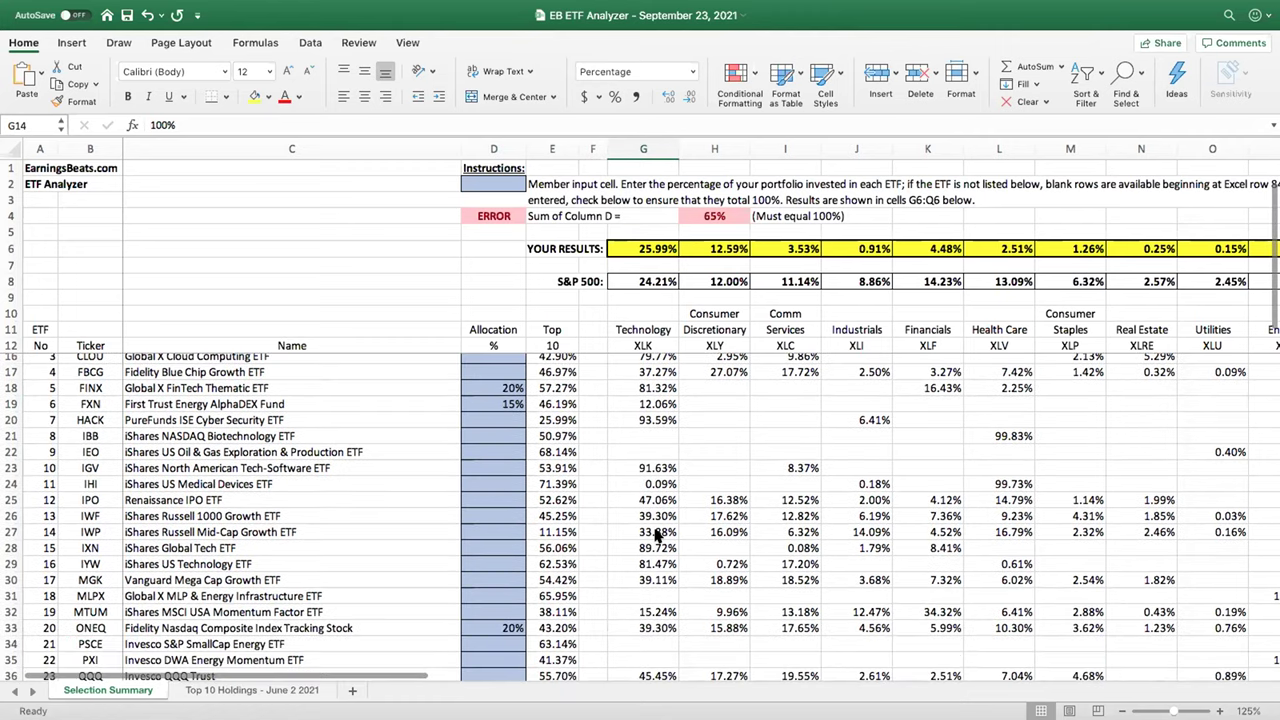
pyautogui.click(643, 497)
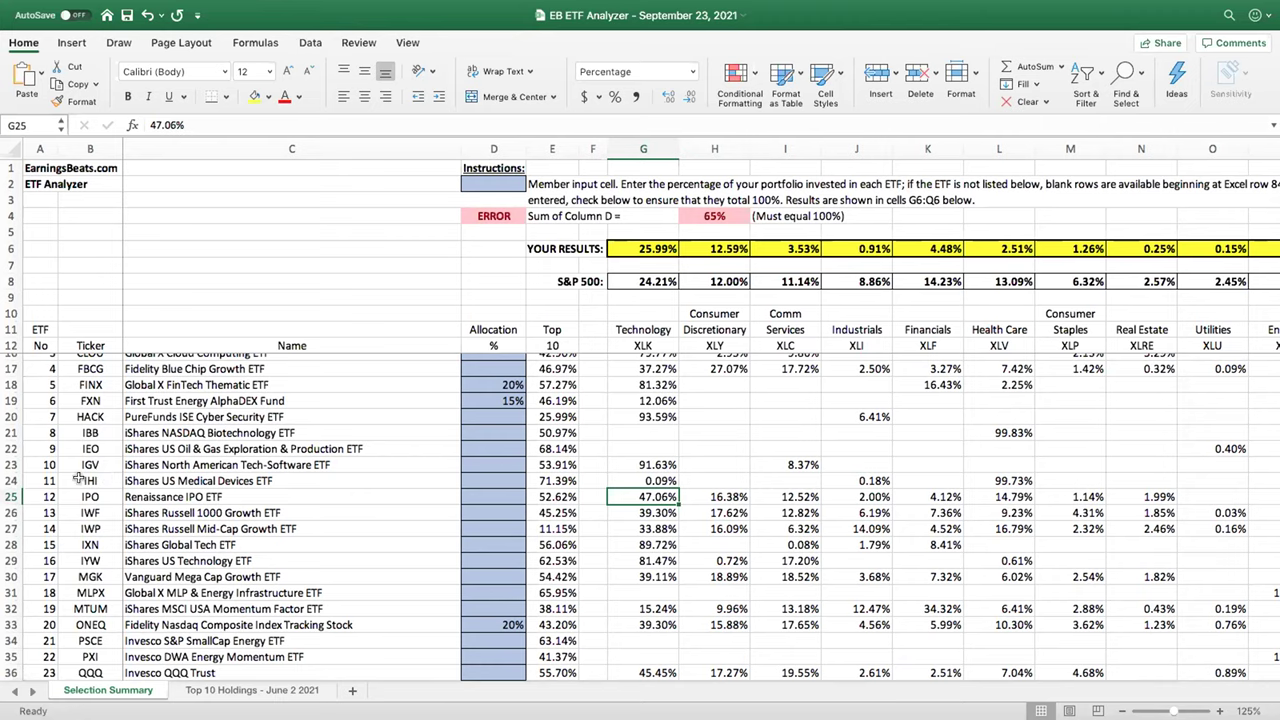
# Examine the Renaissance IPO ETF's individual holdings on the Top 10 Holdings - June 2 2021 sheet, and return to Selection Summary
pyautogui.click(226, 690)
pyautogui.hscroll(10, 594, 448)
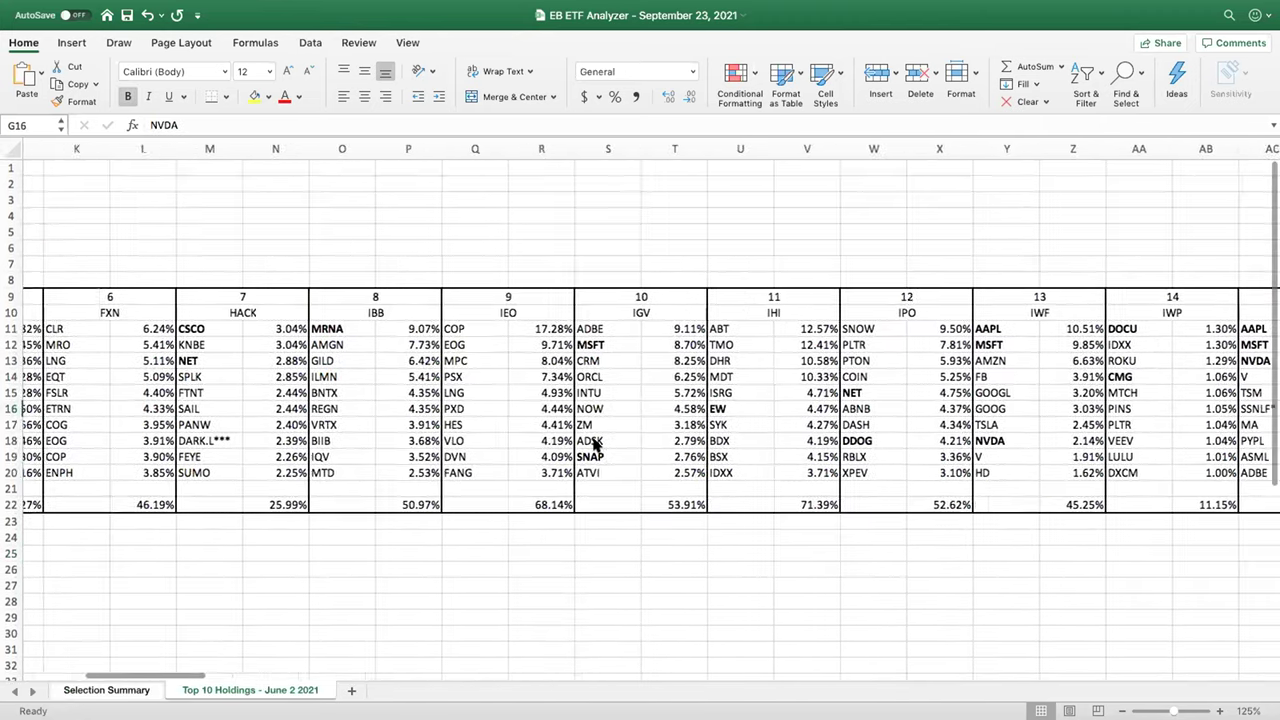
pyautogui.click(795, 328)
pyautogui.press('Down')
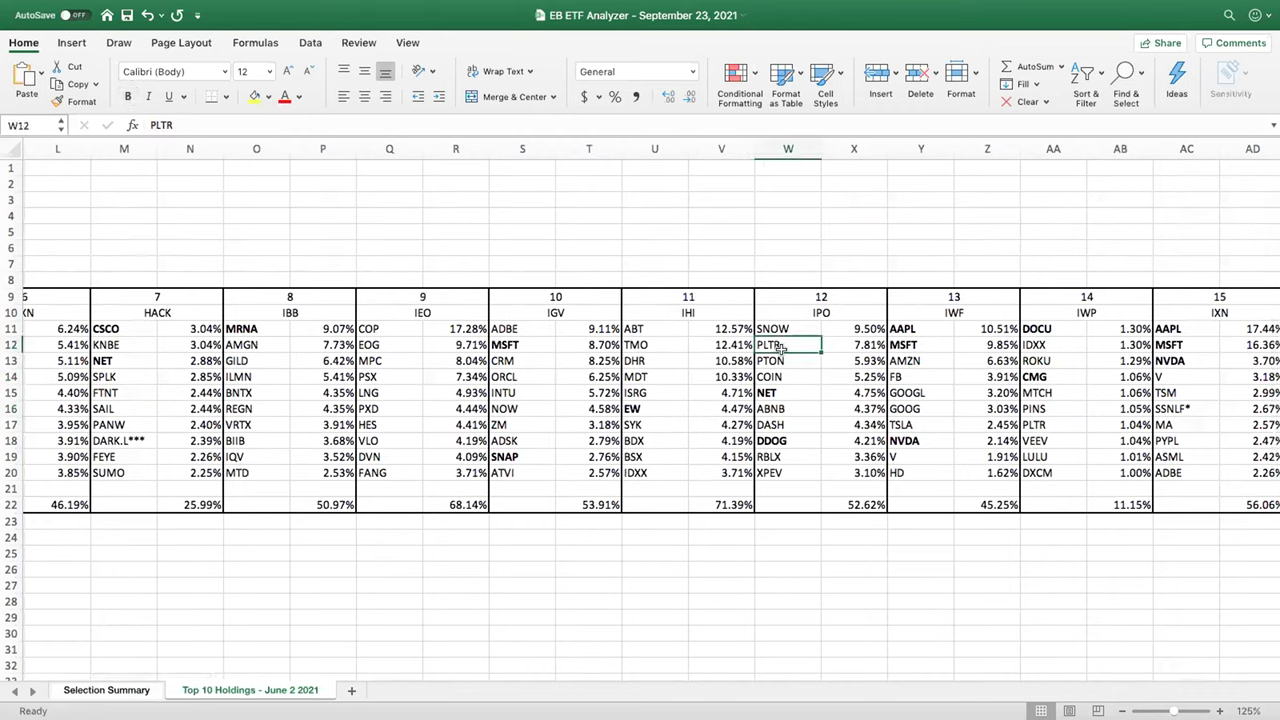
pyautogui.press('Down')
pyautogui.press('Down')
pyautogui.press('Down')
pyautogui.press('Up')
pyautogui.press('Down')
pyautogui.press('Down')
pyautogui.press('Down')
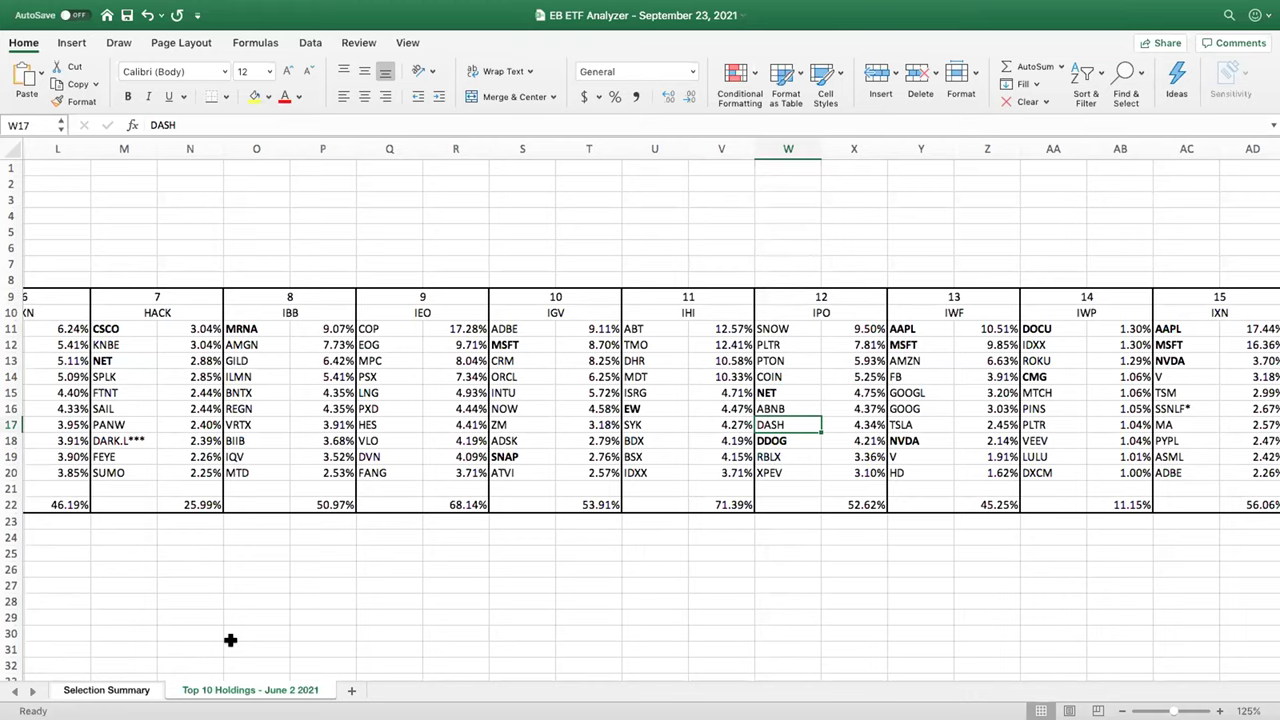
pyautogui.click(120, 690)
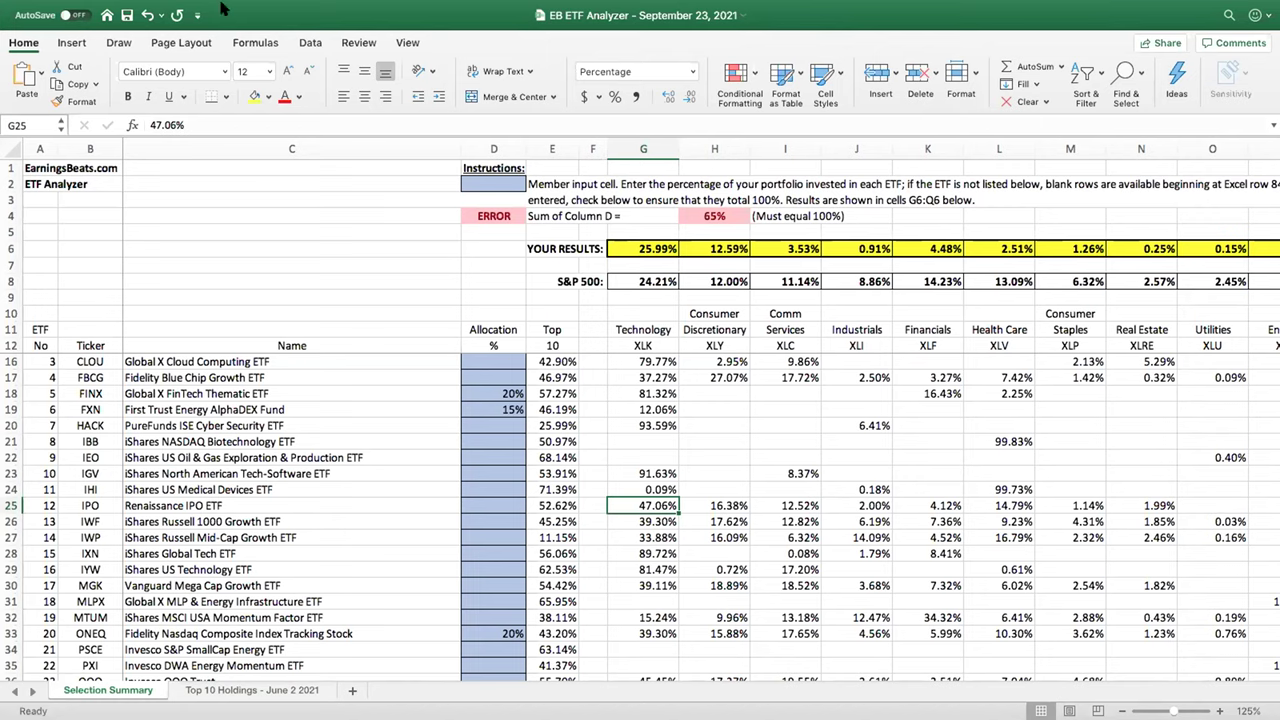
# Switch to StockCharts in the browser and open a SharpChart of the XLY:$SPX ratio from the members dashboard
pyautogui.moveTo(152, 8)
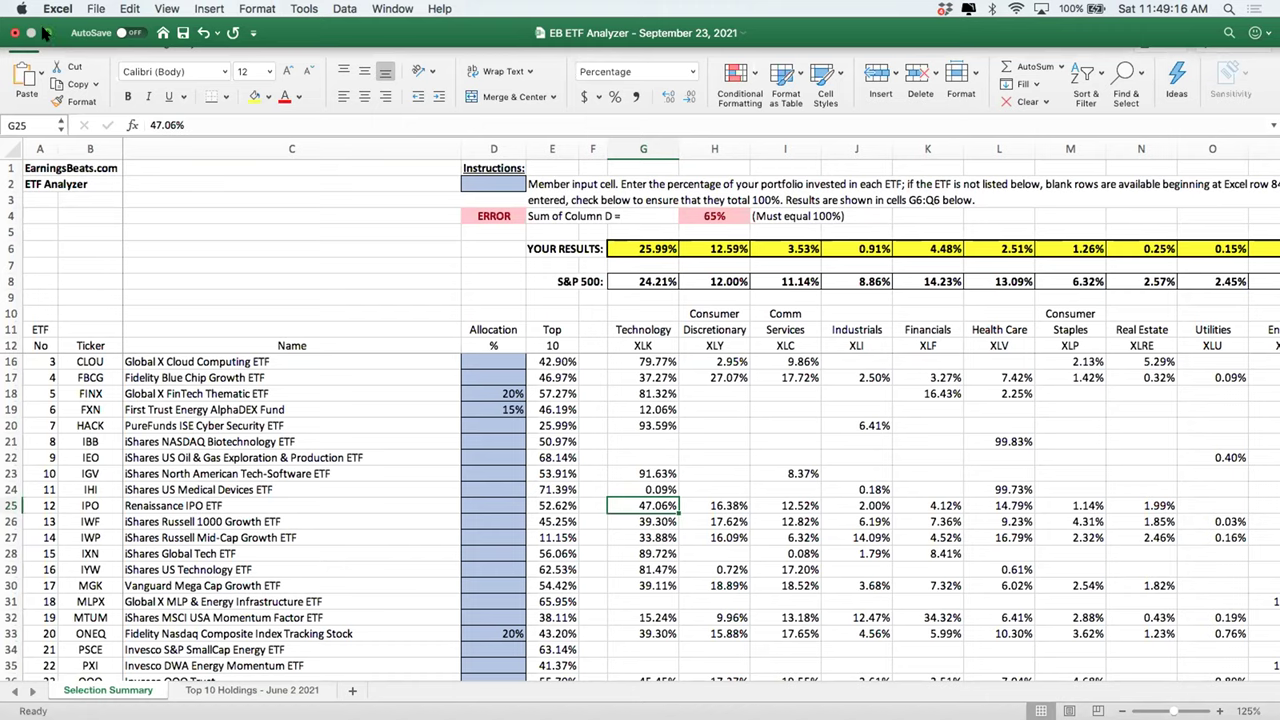
pyautogui.press('ctrl+super+f')
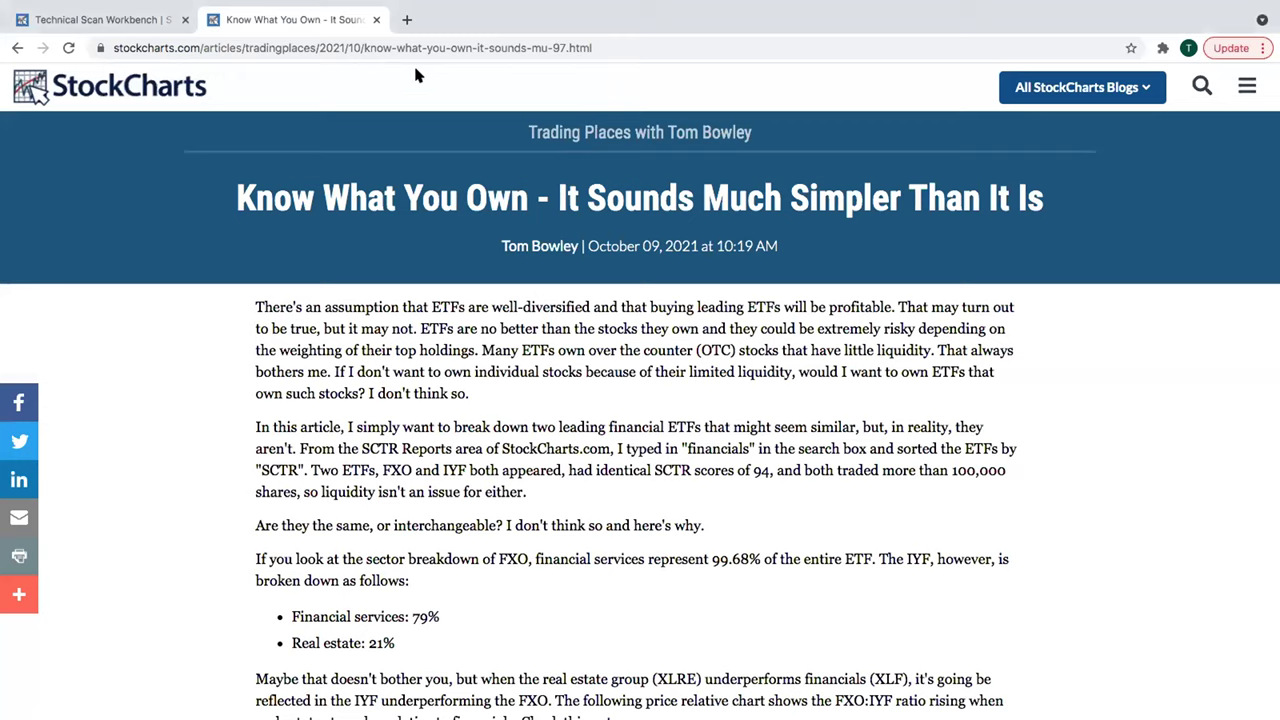
pyautogui.click(129, 73)
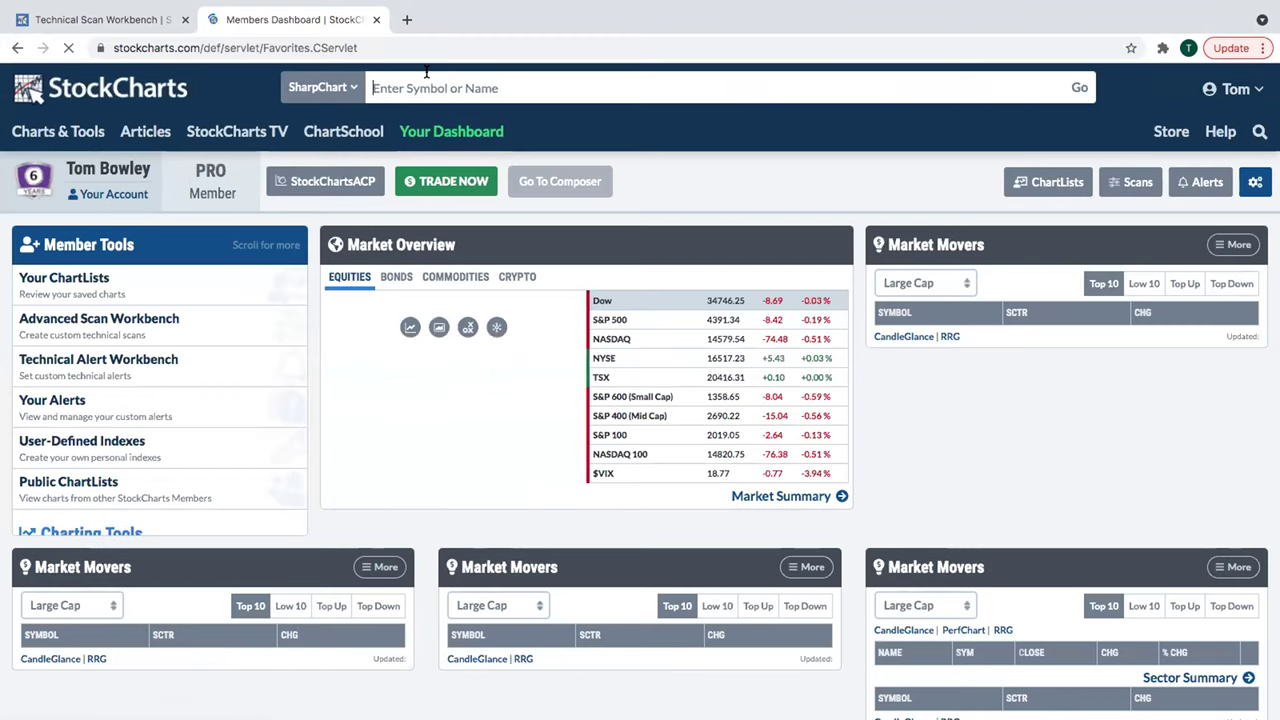
pyautogui.click(427, 80)
pyautogui.write('XLF')
pyautogui.press('BackSpace')
pyautogui.write('Y:$SPX')
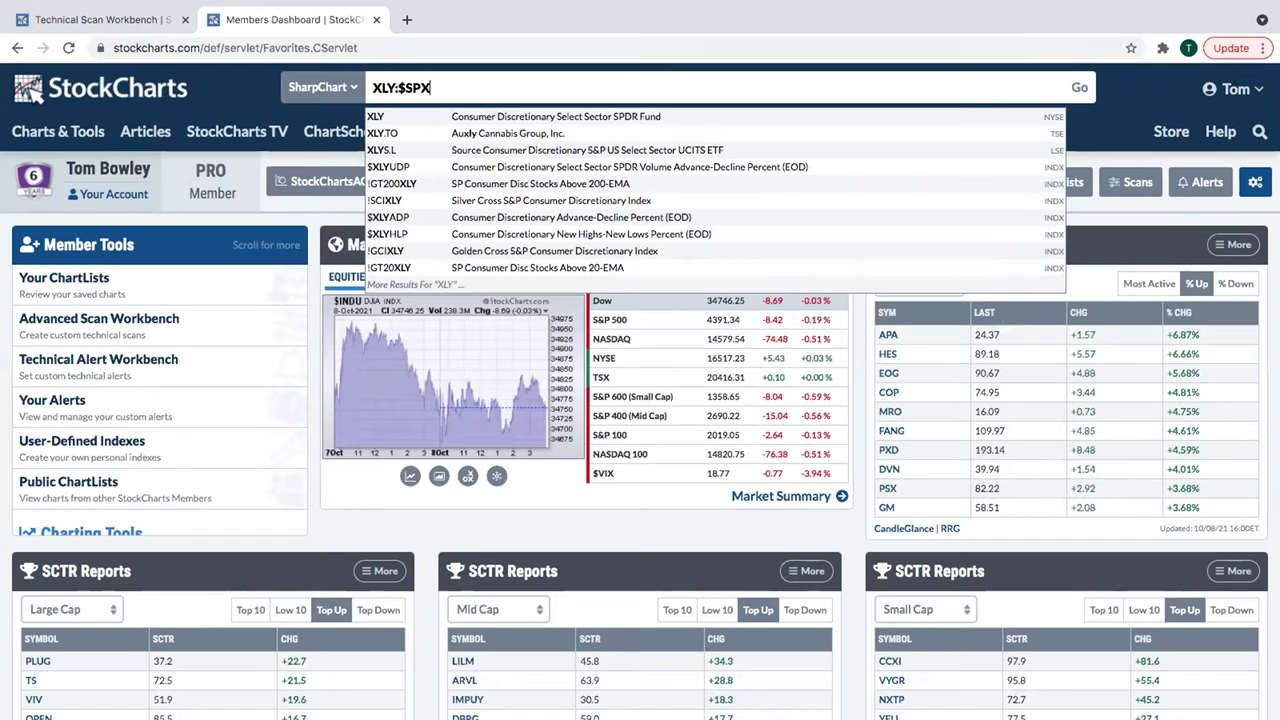
pyautogui.press('Return')
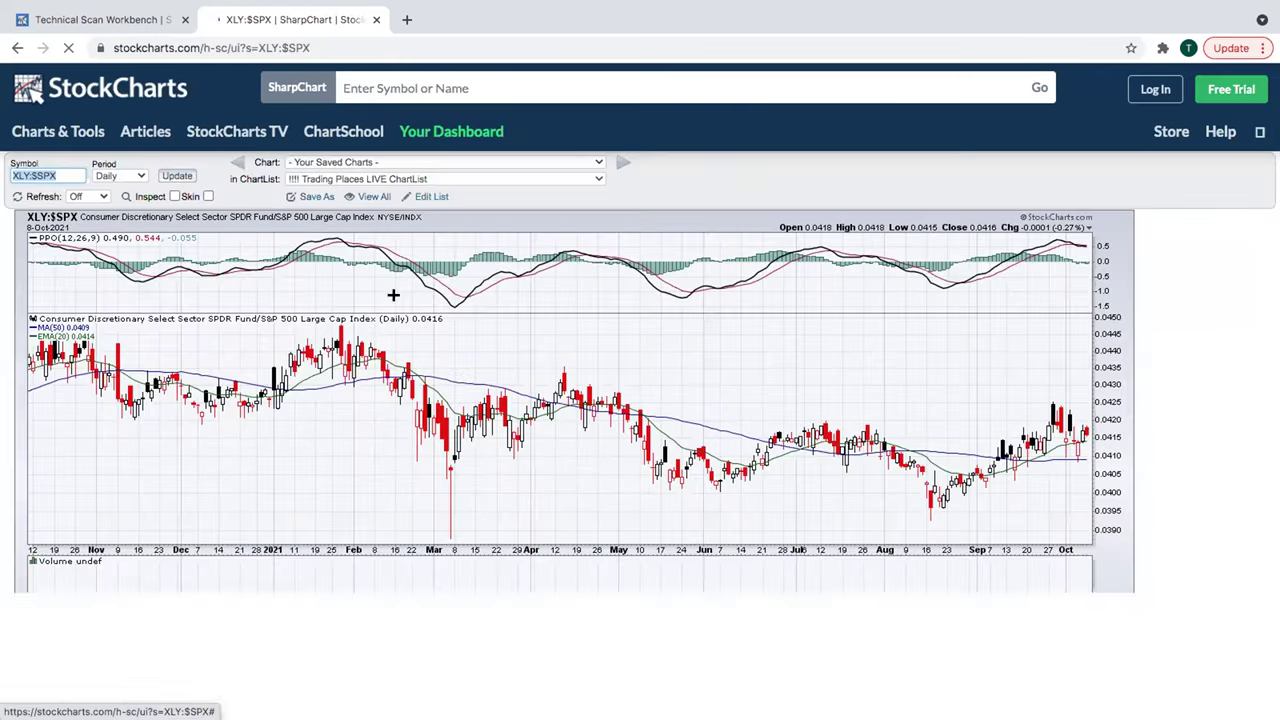
# Set the XLY:$SPX chart to a 10-year range with volume off and the Solid Line (thick) type
pyautogui.scroll(-1, 341, 409)
pyautogui.scroll(-3, 341, 409)
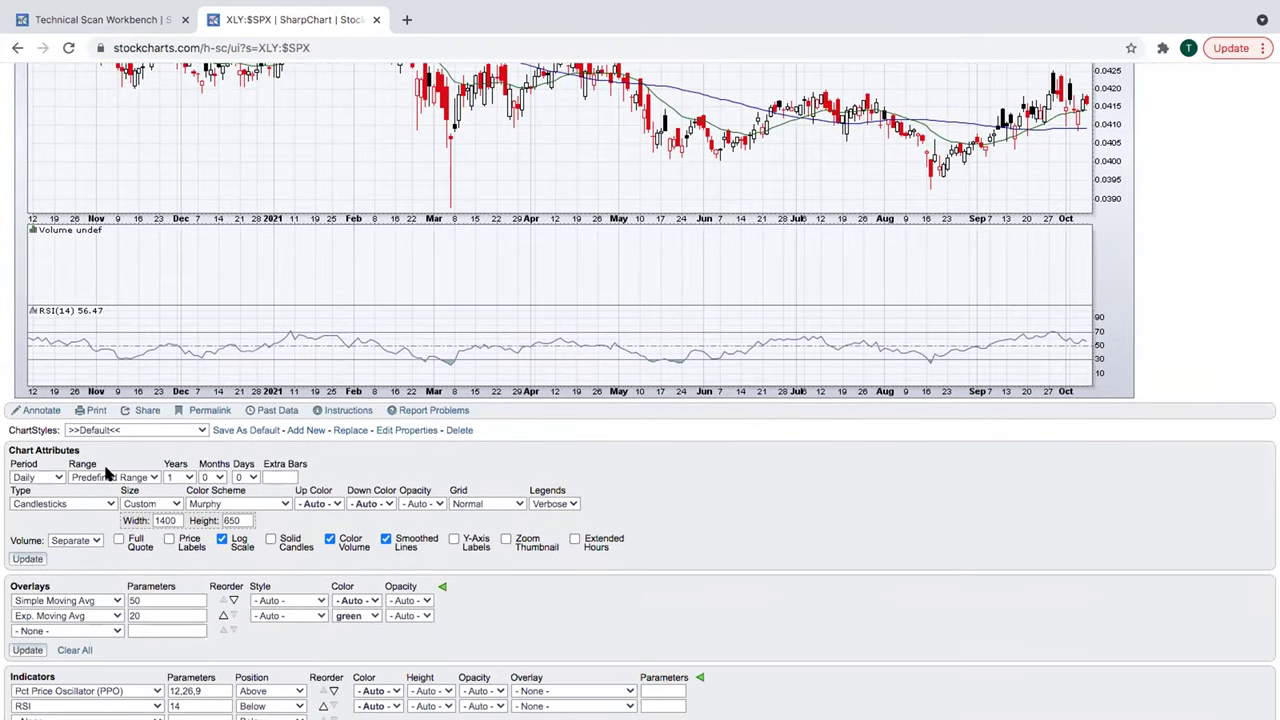
pyautogui.click(172, 476)
pyautogui.click(184, 590)
pyautogui.click(82, 539)
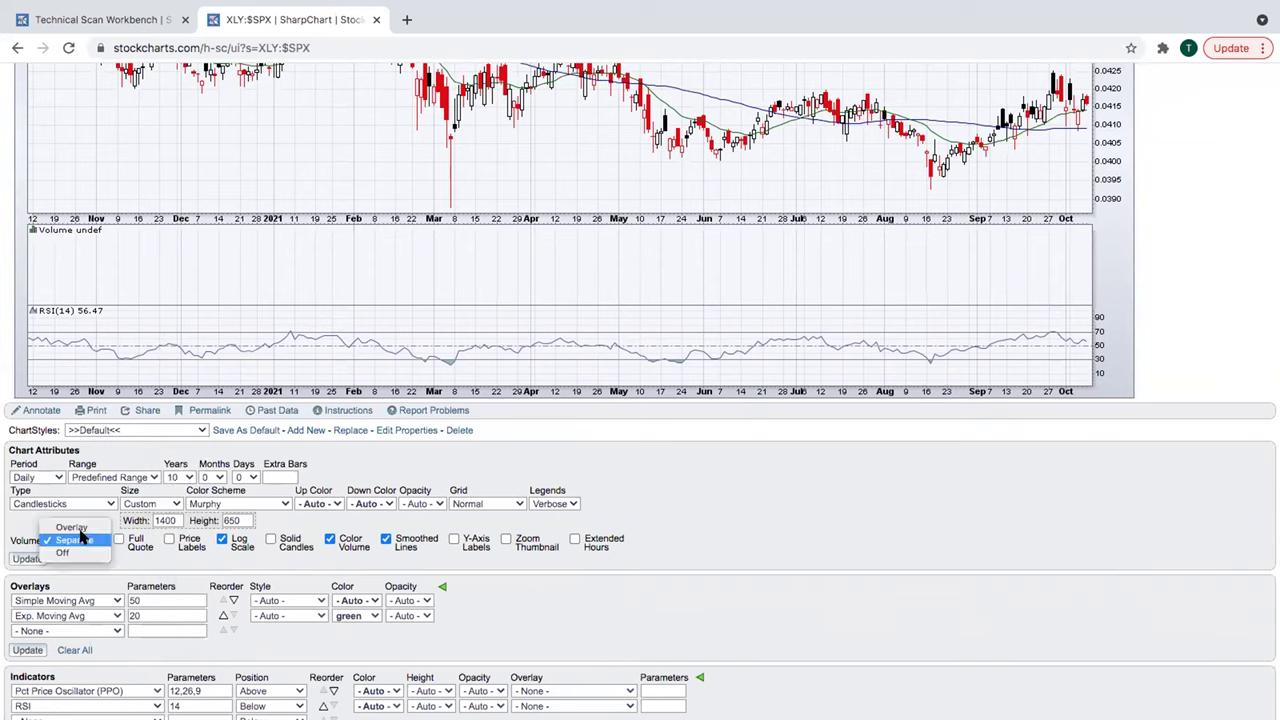
pyautogui.click(82, 551)
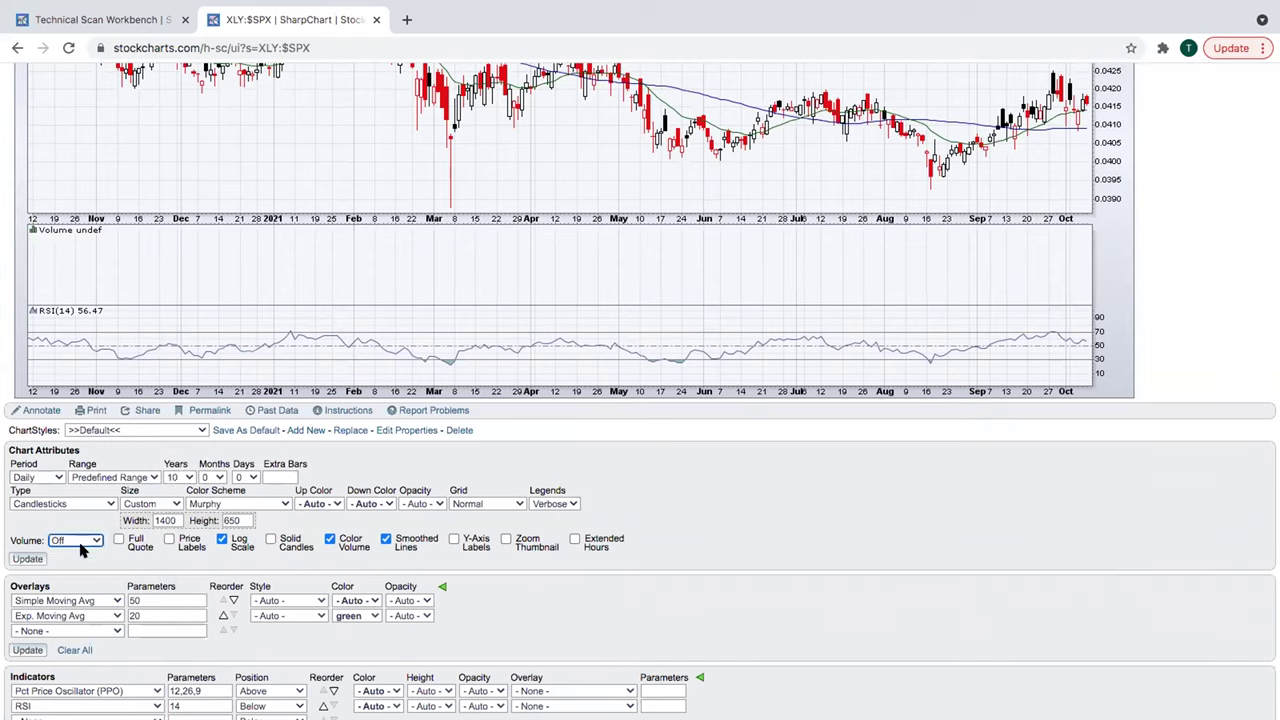
pyautogui.click(73, 503)
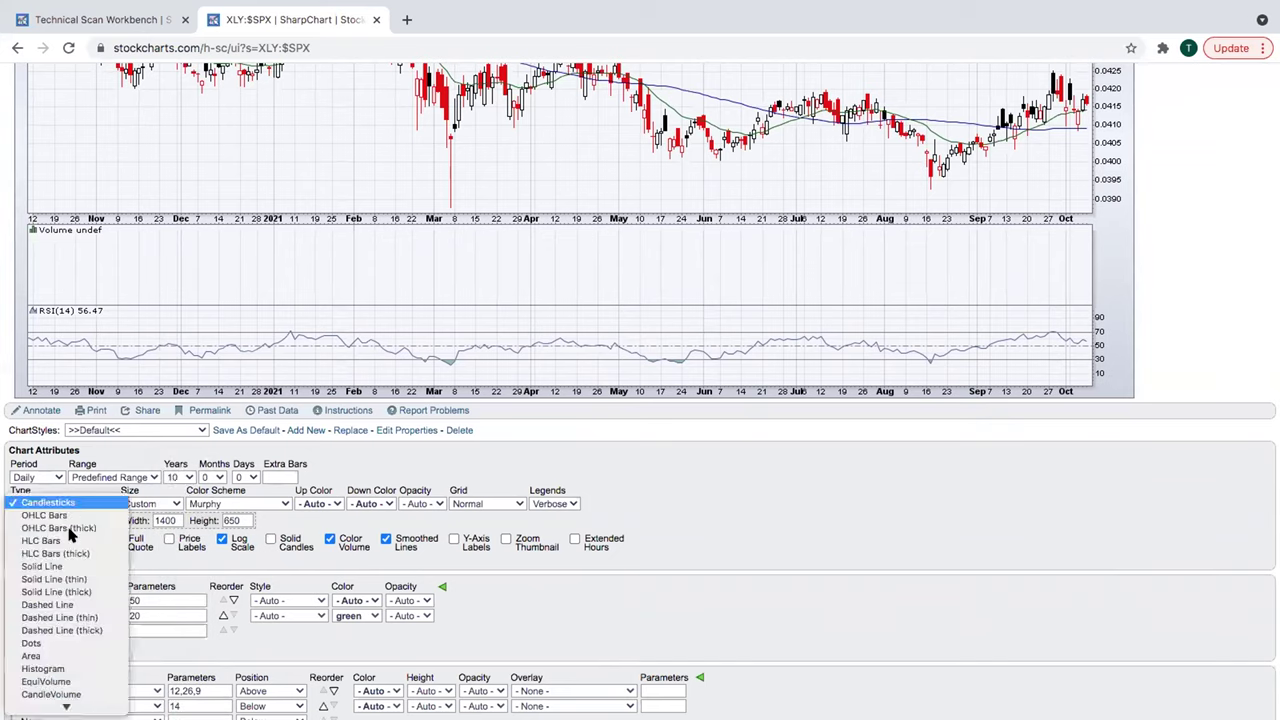
pyautogui.click(97, 588)
# Replace the RSI indicator with a Price indicator for XLY at height 1.0, and update the chart
pyautogui.scroll(-2, 205, 550)
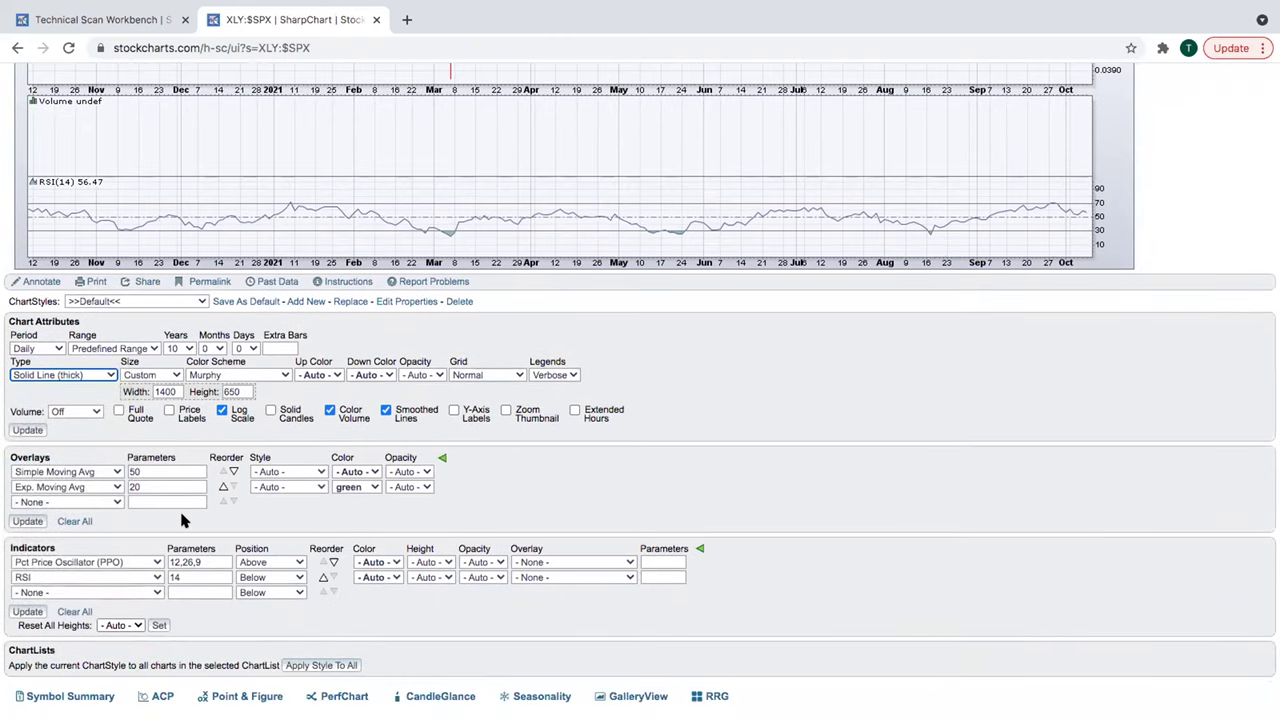
pyautogui.click(148, 577)
pyautogui.click(107, 487)
pyautogui.click(195, 576)
pyautogui.write('$SPX')
pyautogui.press('BackSpace')
pyautogui.write('XLY')
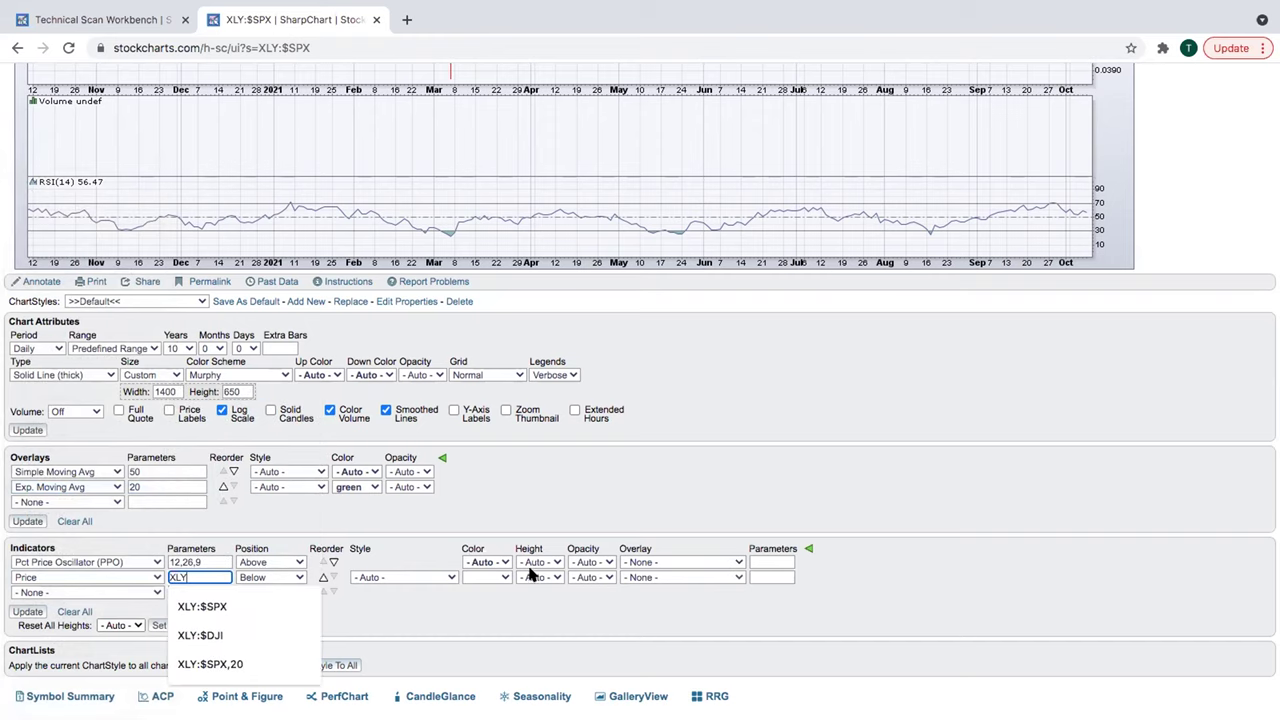
pyautogui.click(532, 575)
pyautogui.click(540, 648)
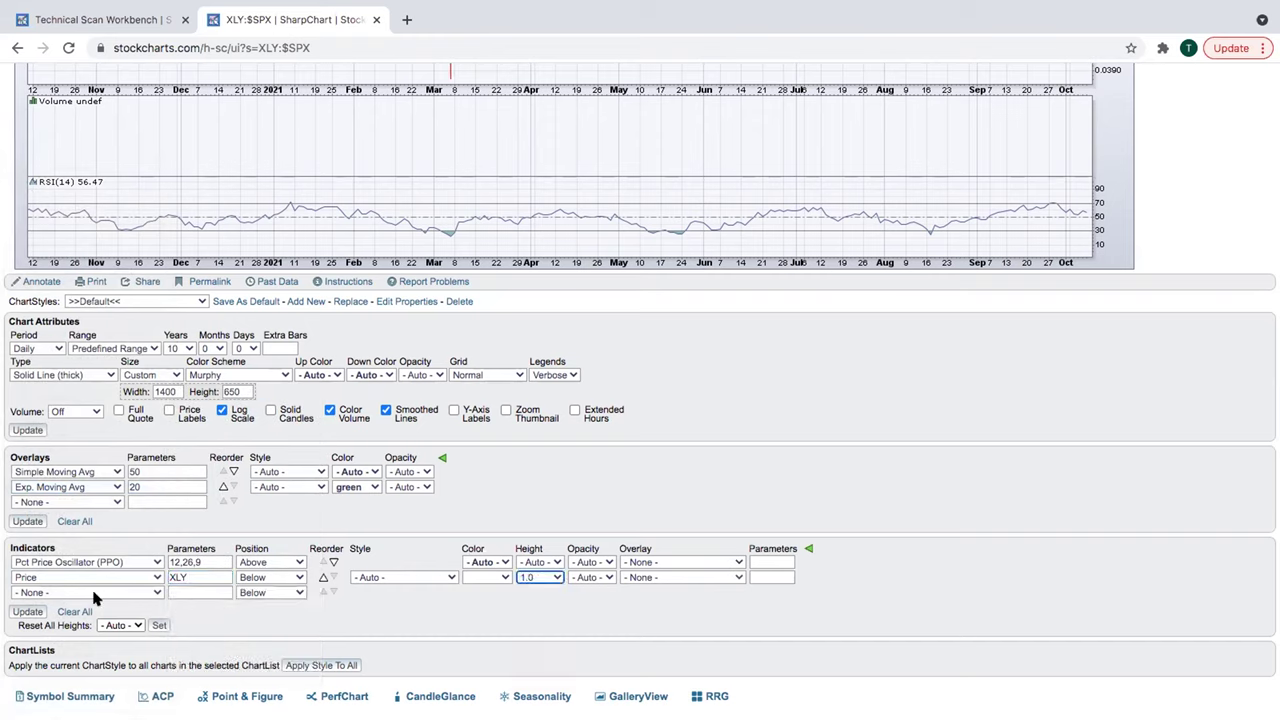
pyautogui.click(27, 610)
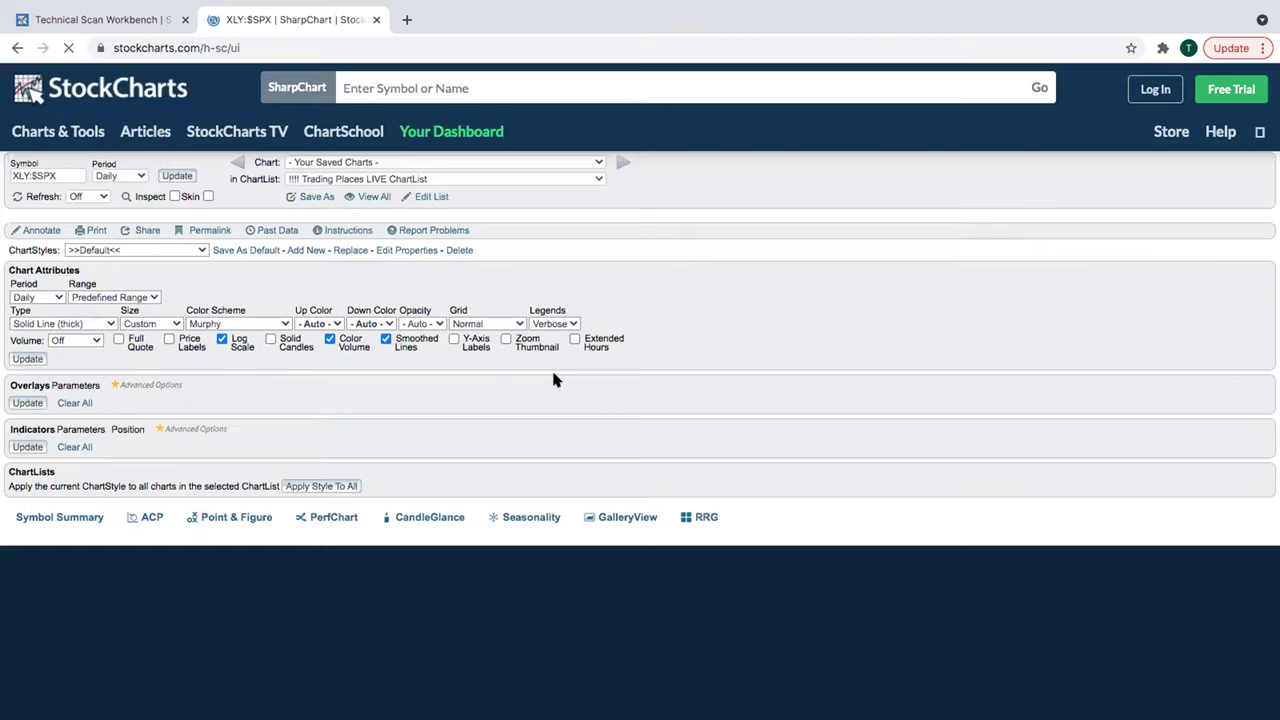
pyautogui.scroll(-3, 545, 367)
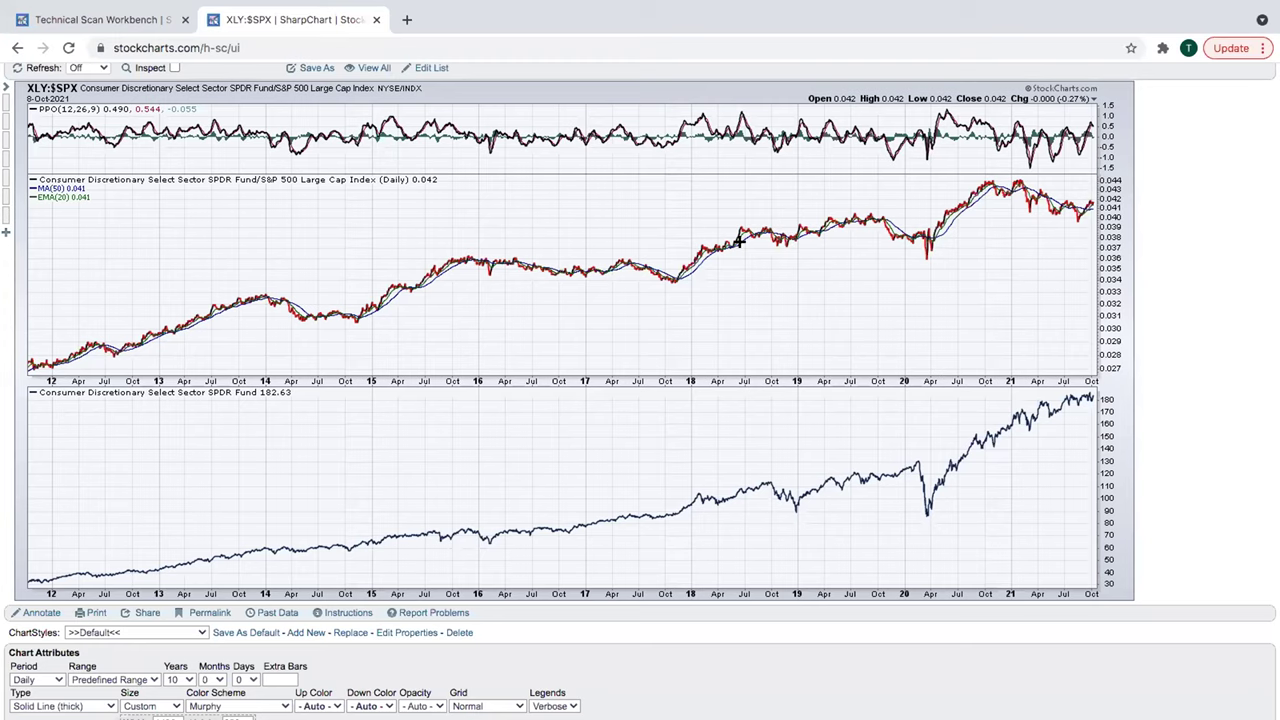
pyautogui.scroll(-1, 738, 241)
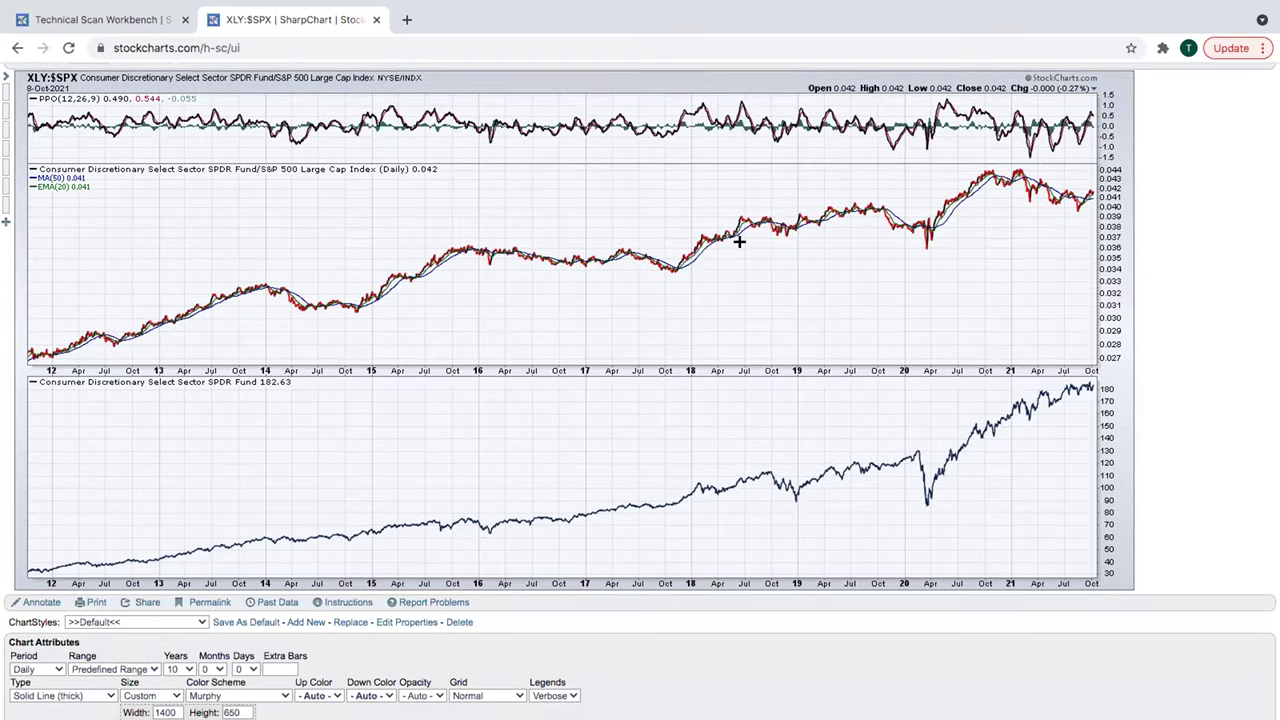
pyautogui.click(28, 592)
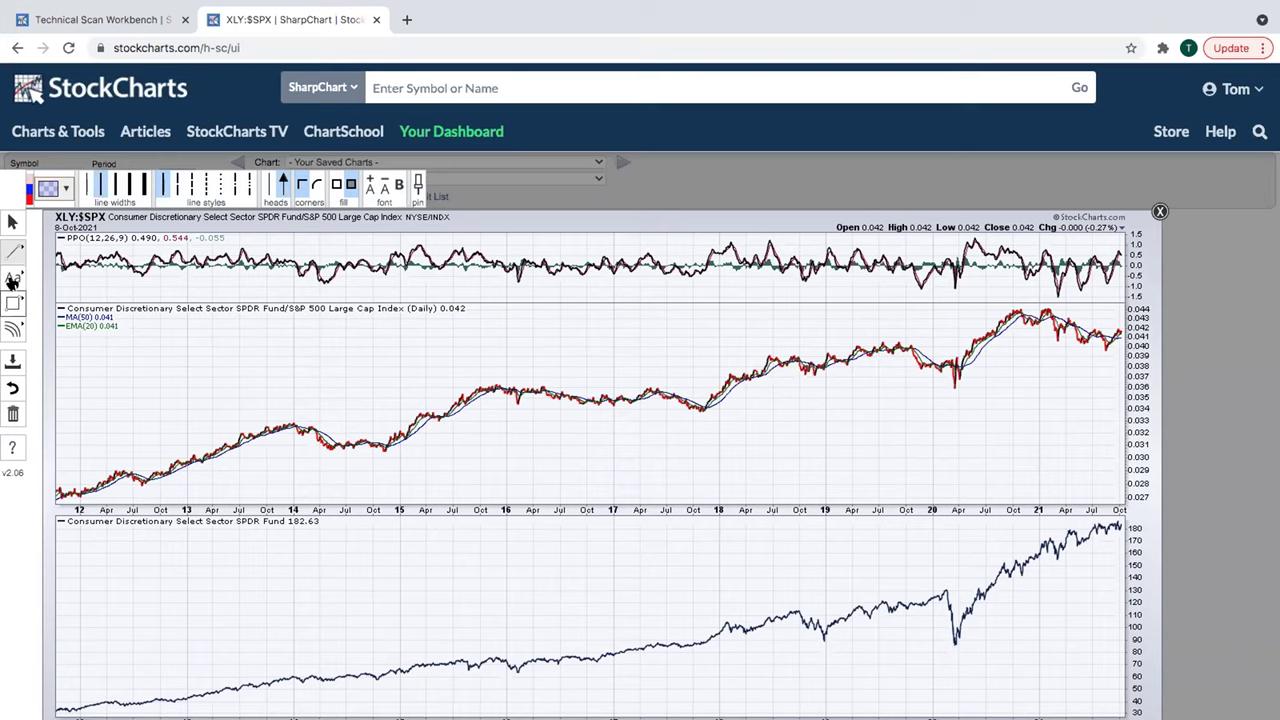
pyautogui.click(13, 251)
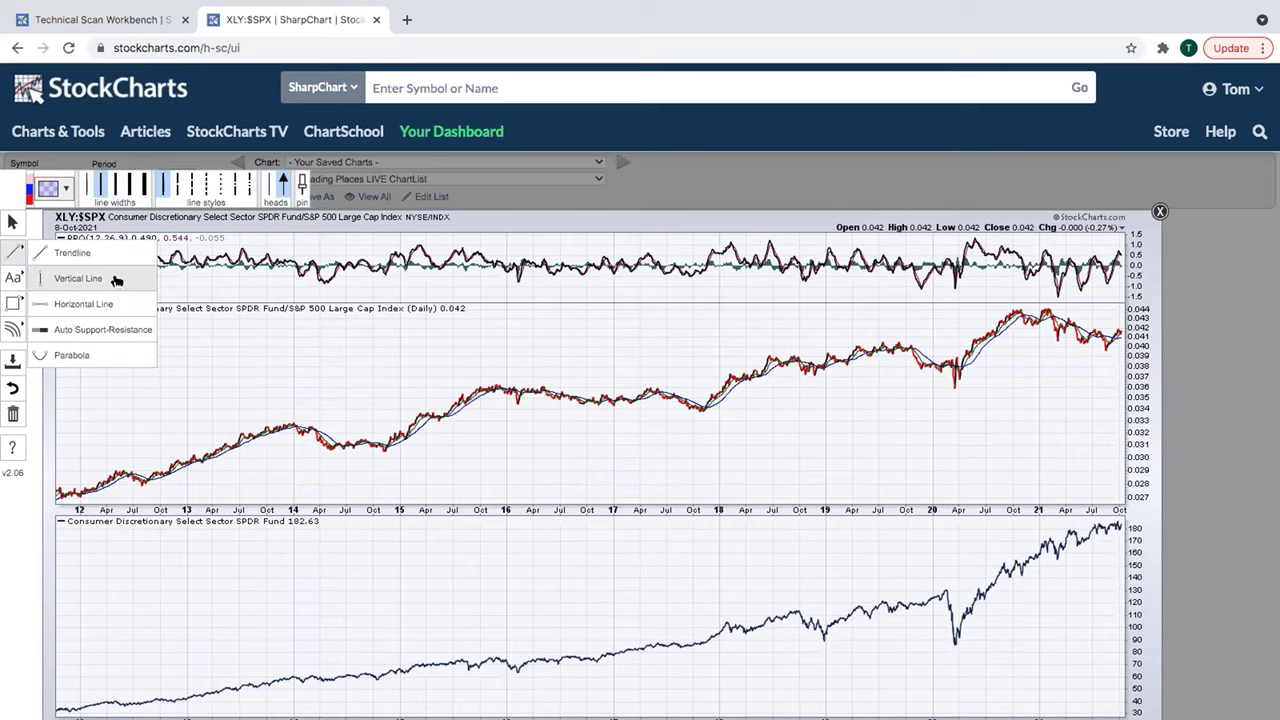
pyautogui.click(24, 252)
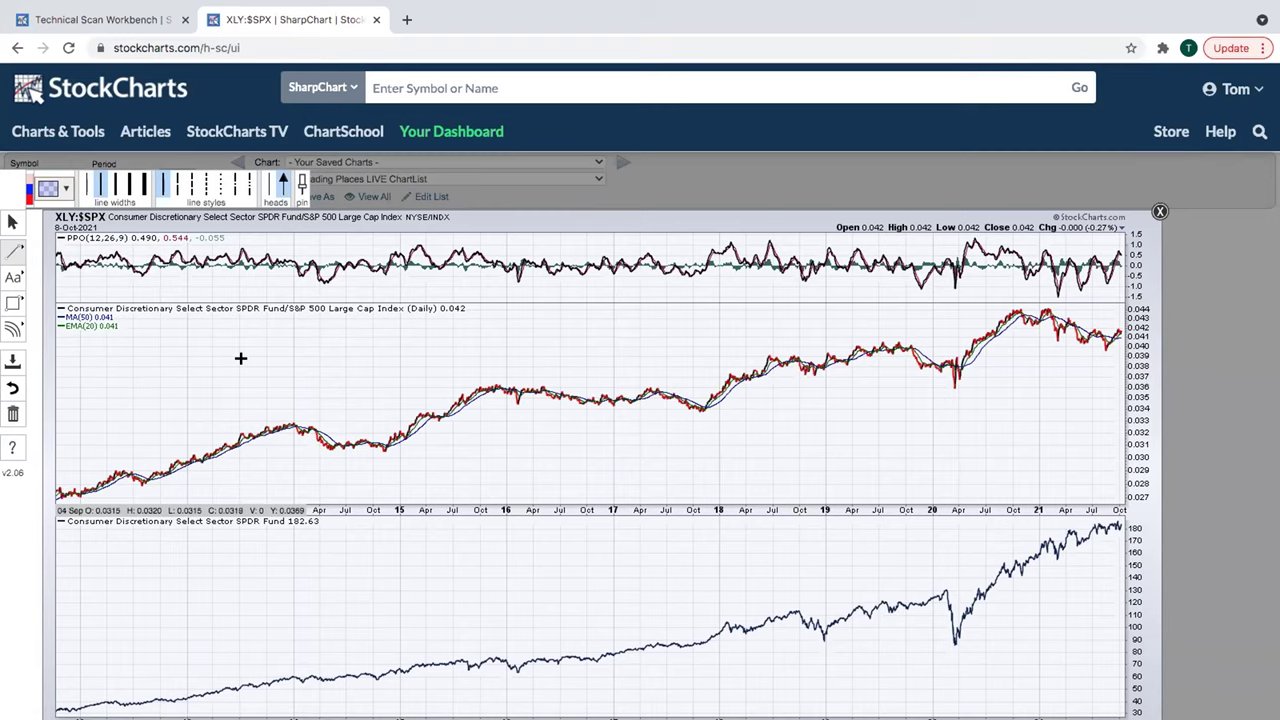
pyautogui.scroll(-1, 240, 358)
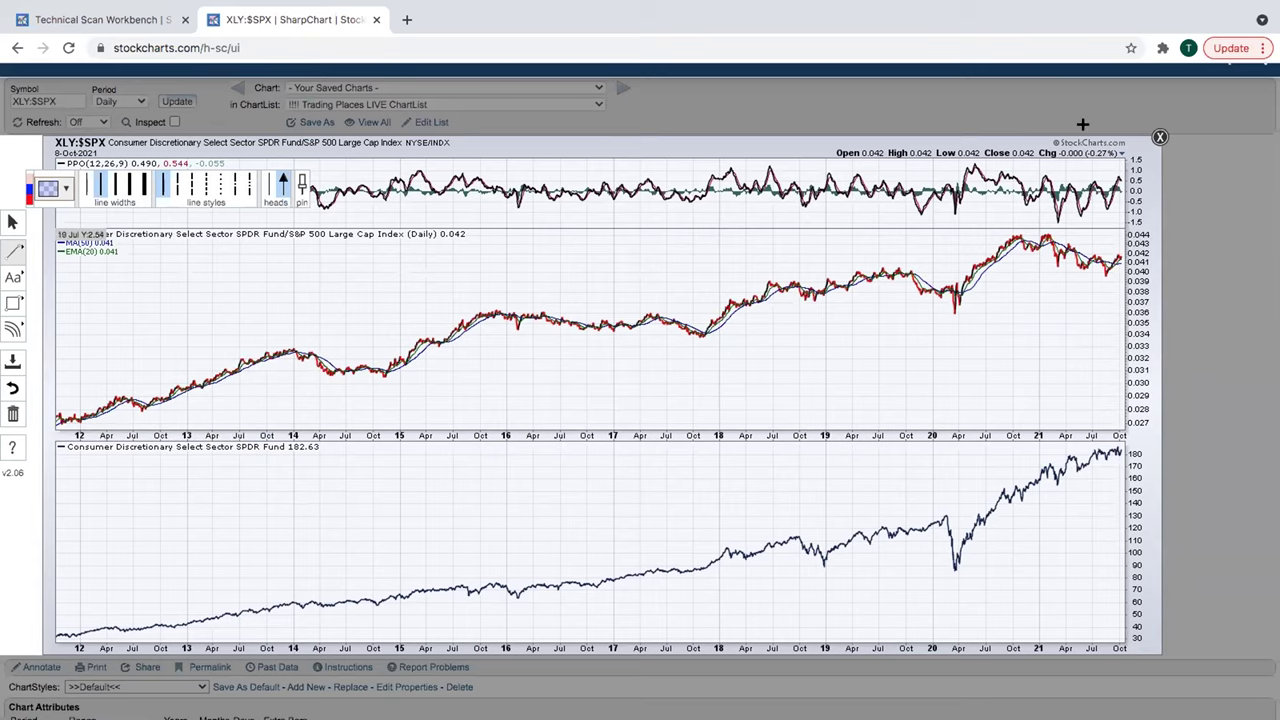
pyautogui.click(1157, 137)
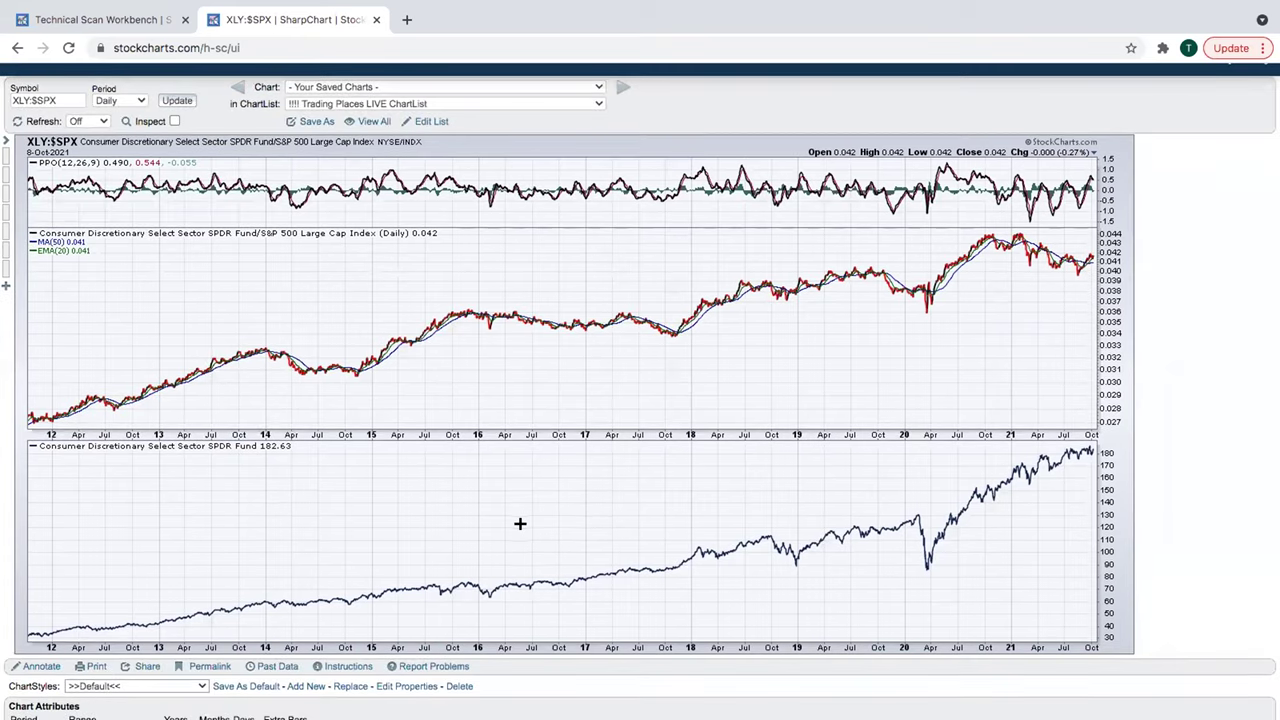
# Change the XLY:$SPX chart's period to Weekly
pyautogui.scroll(-3, 530, 525)
pyautogui.scroll(-1, 530, 537)
pyautogui.click(35, 452)
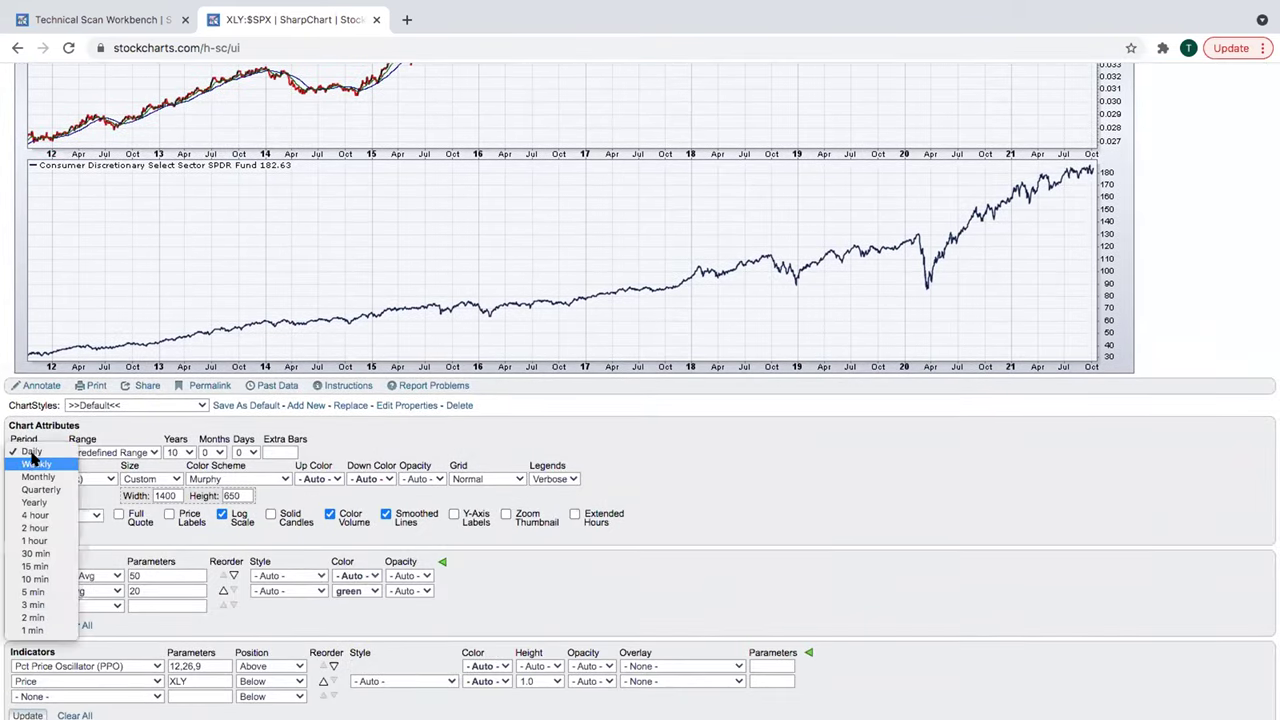
pyautogui.click(36, 464)
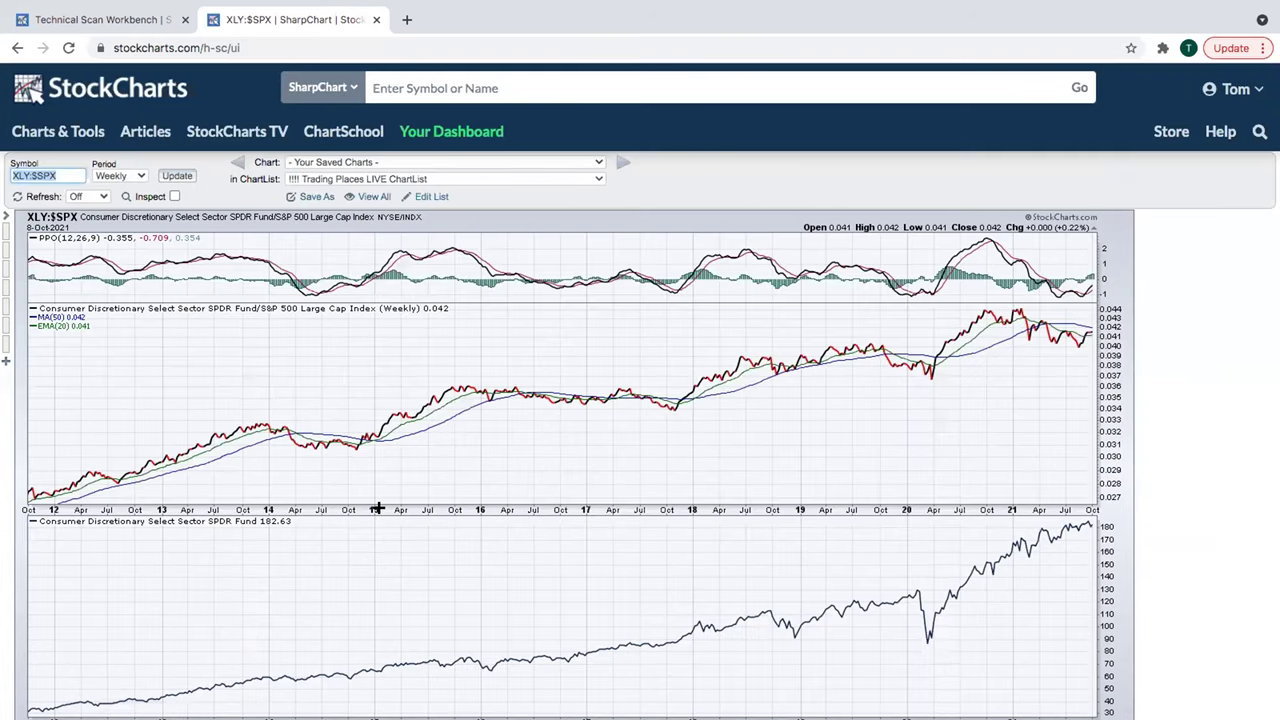
pyautogui.scroll(-1, 378, 508)
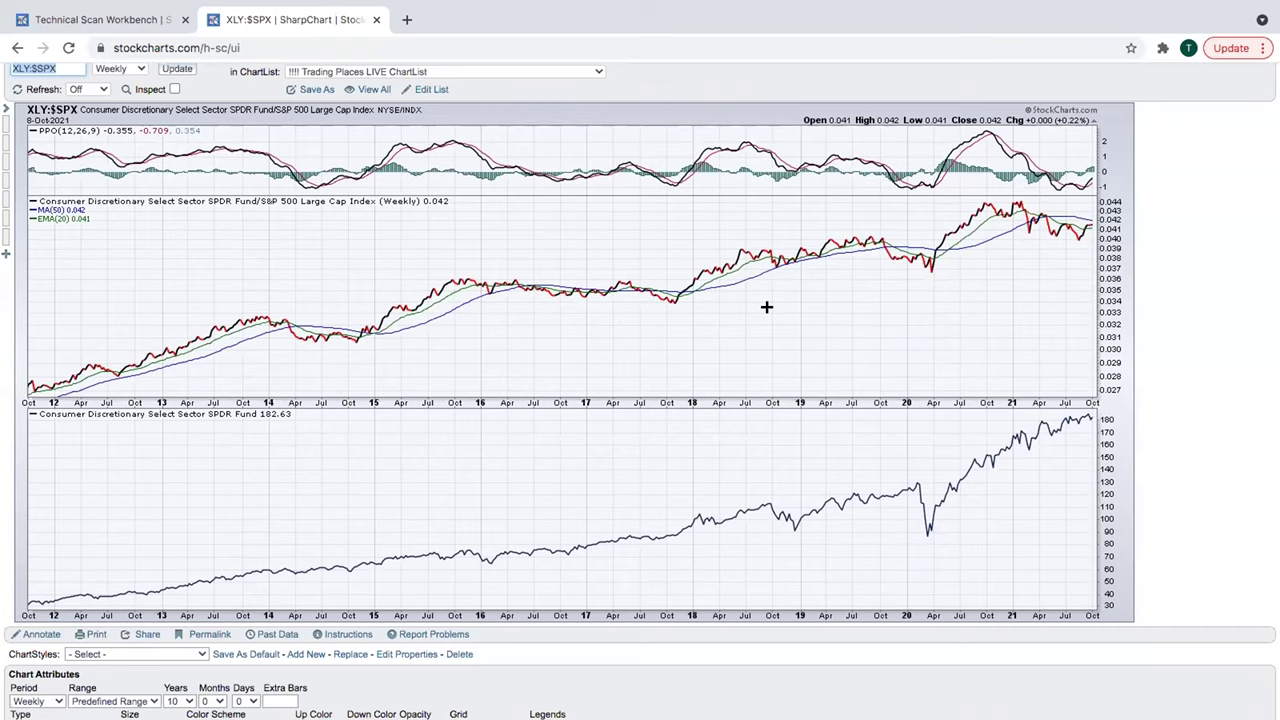
# Open the weekly chart for annotation and set up the Trendline tool in red without an arrowhead
pyautogui.scroll(-1, 417, 421)
pyautogui.click(20, 572)
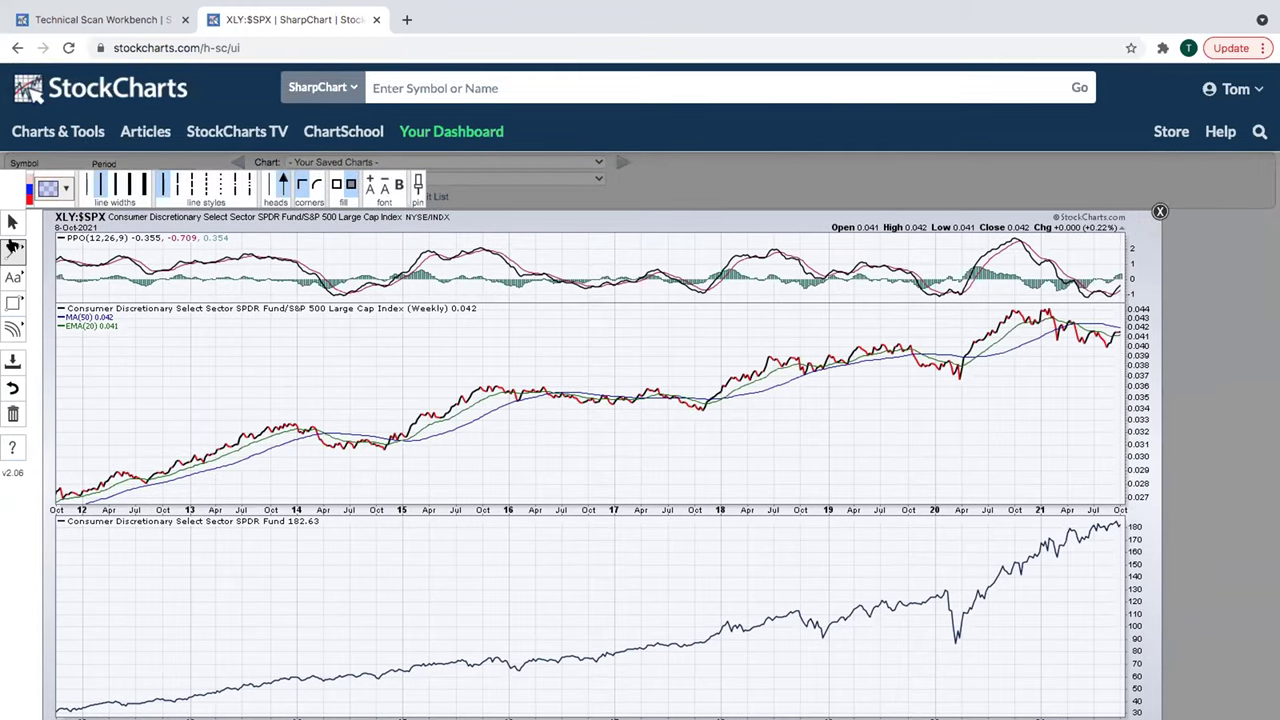
pyautogui.click(13, 248)
pyautogui.click(50, 248)
pyautogui.click(48, 189)
pyautogui.click(50, 218)
pyautogui.click(328, 353)
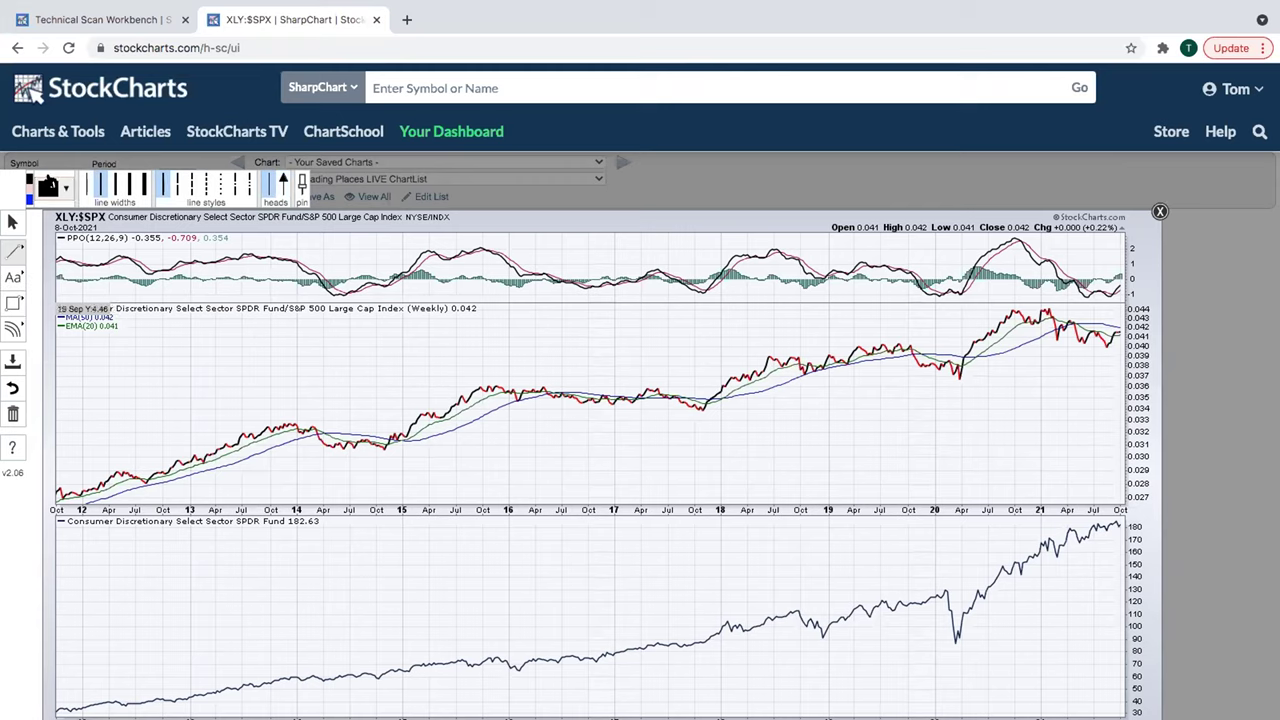
pyautogui.click(48, 186)
pyautogui.click(64, 234)
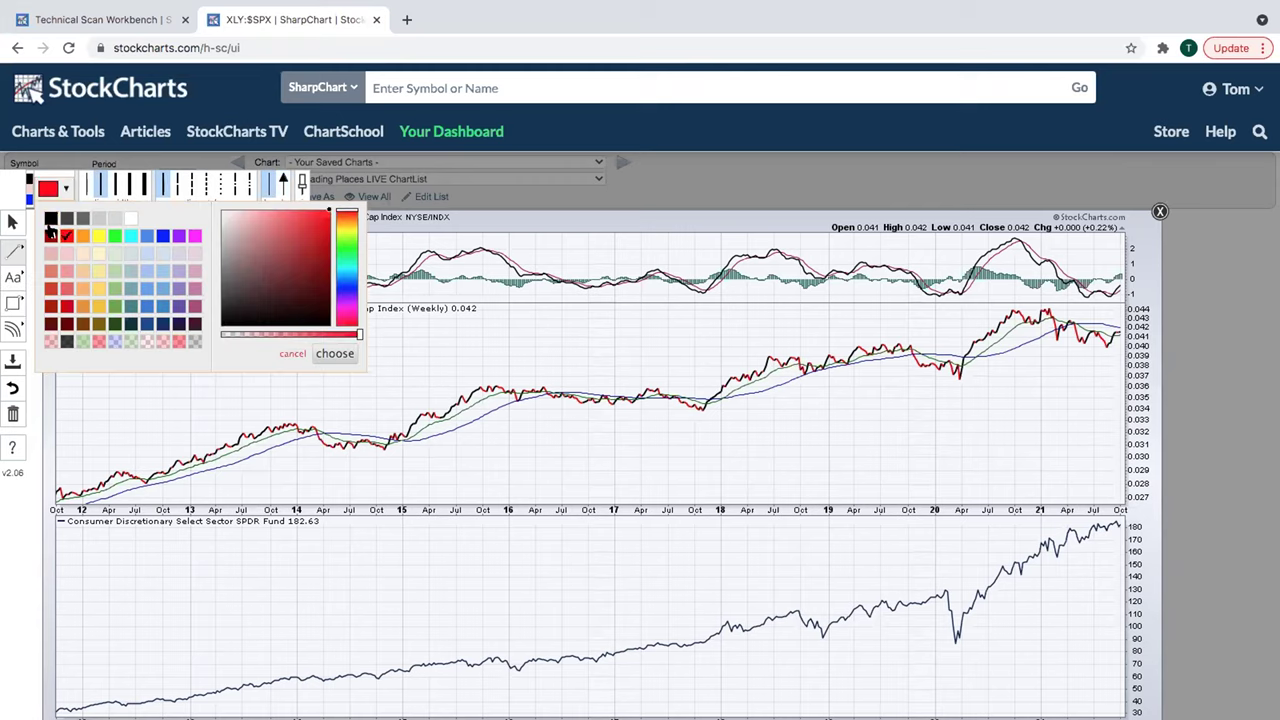
pyautogui.click(334, 353)
# Draw two parallel red trendlines around the XLY:$SPX decline from late 2019 to early 2020
pyautogui.moveTo(905, 343); pyautogui.dragTo(968, 368)
pyautogui.click(941, 357)
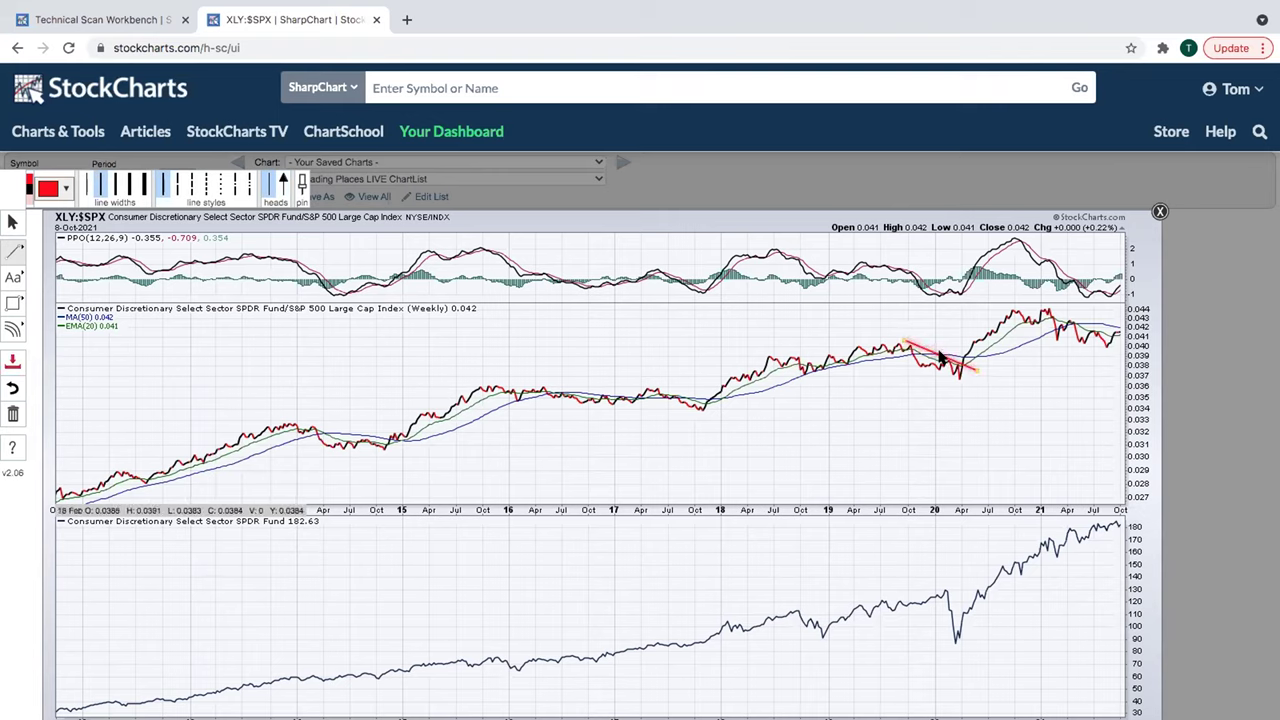
pyautogui.moveTo(940, 357)
pyautogui.mouseDown()
pyautogui.moveTo(929, 380)
pyautogui.moveTo(931, 366)
pyautogui.mouseUp()
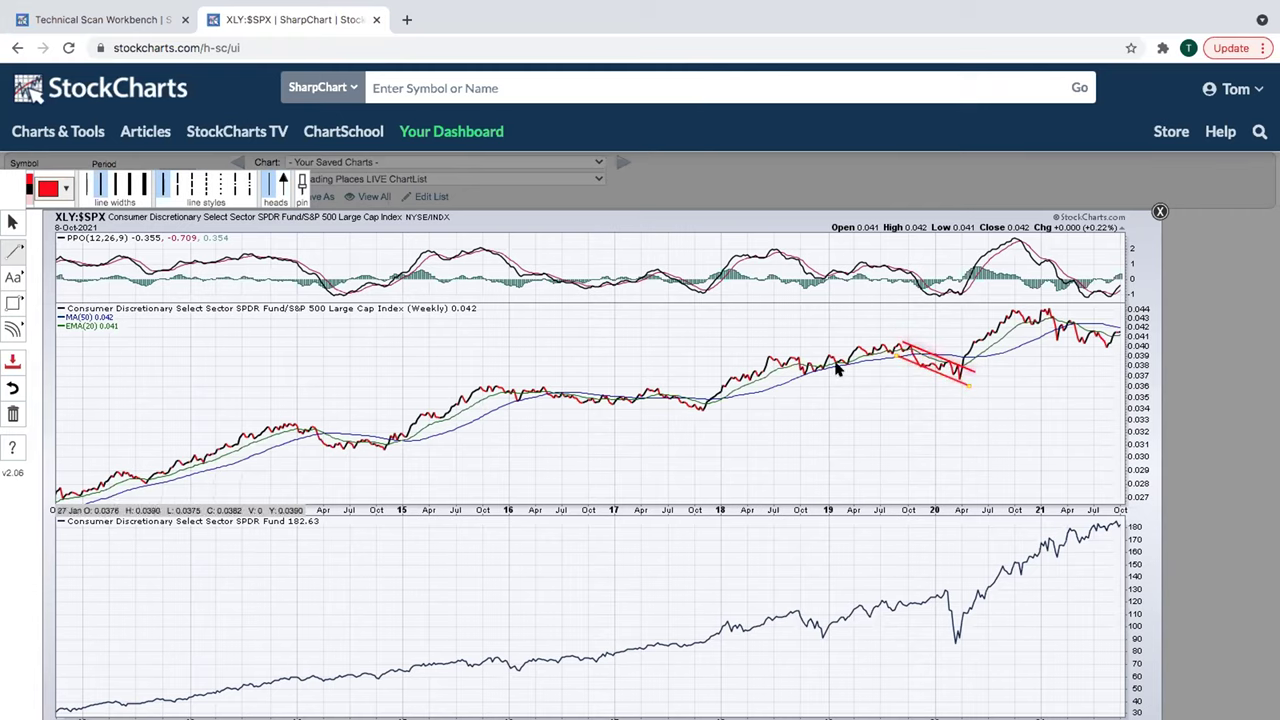
# Draw another pair of parallel red trendlines around the ratio's decline during 2017
pyautogui.click(14, 248)
pyautogui.click(70, 253)
pyautogui.moveTo(647, 383)
pyautogui.mouseDown()
pyautogui.moveTo(719, 410)
pyautogui.moveTo(687, 412)
pyautogui.mouseUp()
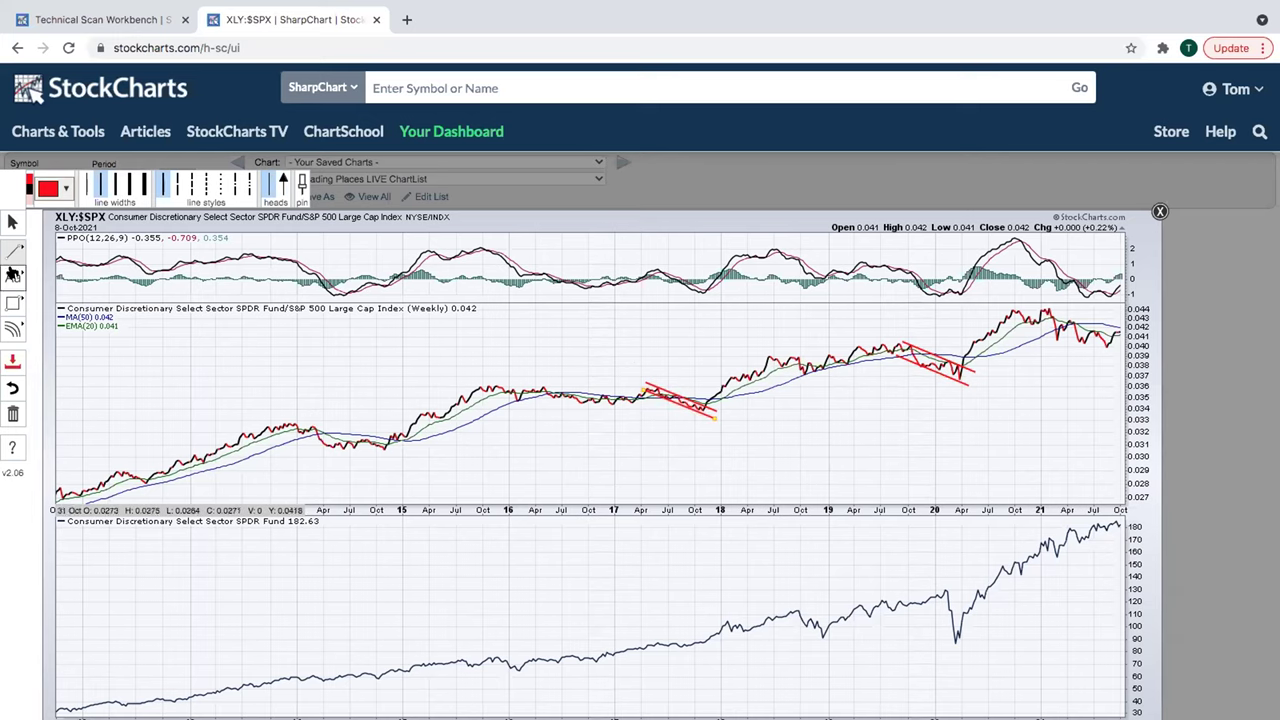
# Draw a black horizontal line at about -1 across the PPO pane of the weekly XLY:$SPX chart
pyautogui.click(13, 250)
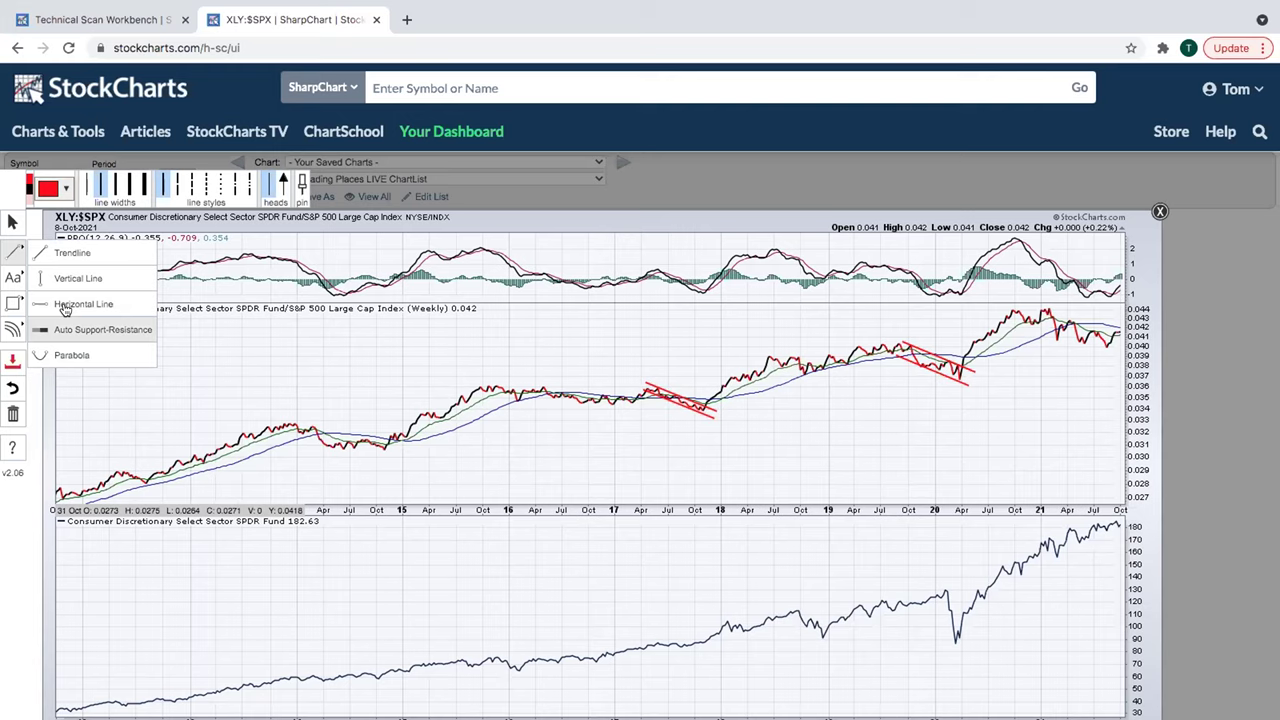
pyautogui.click(64, 296)
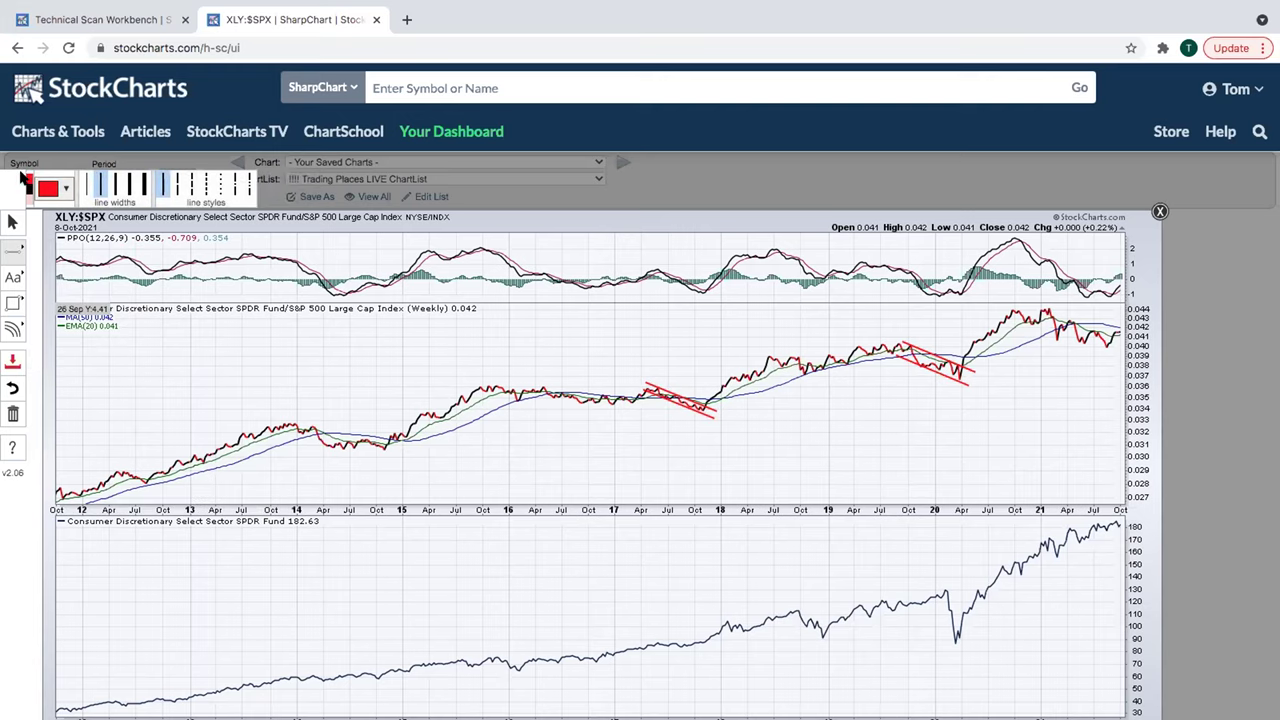
pyautogui.click(30, 184)
pyautogui.moveTo(212, 267)
pyautogui.mouseDown()
pyautogui.moveTo(220, 300)
pyautogui.moveTo(222, 289)
pyautogui.mouseUp()
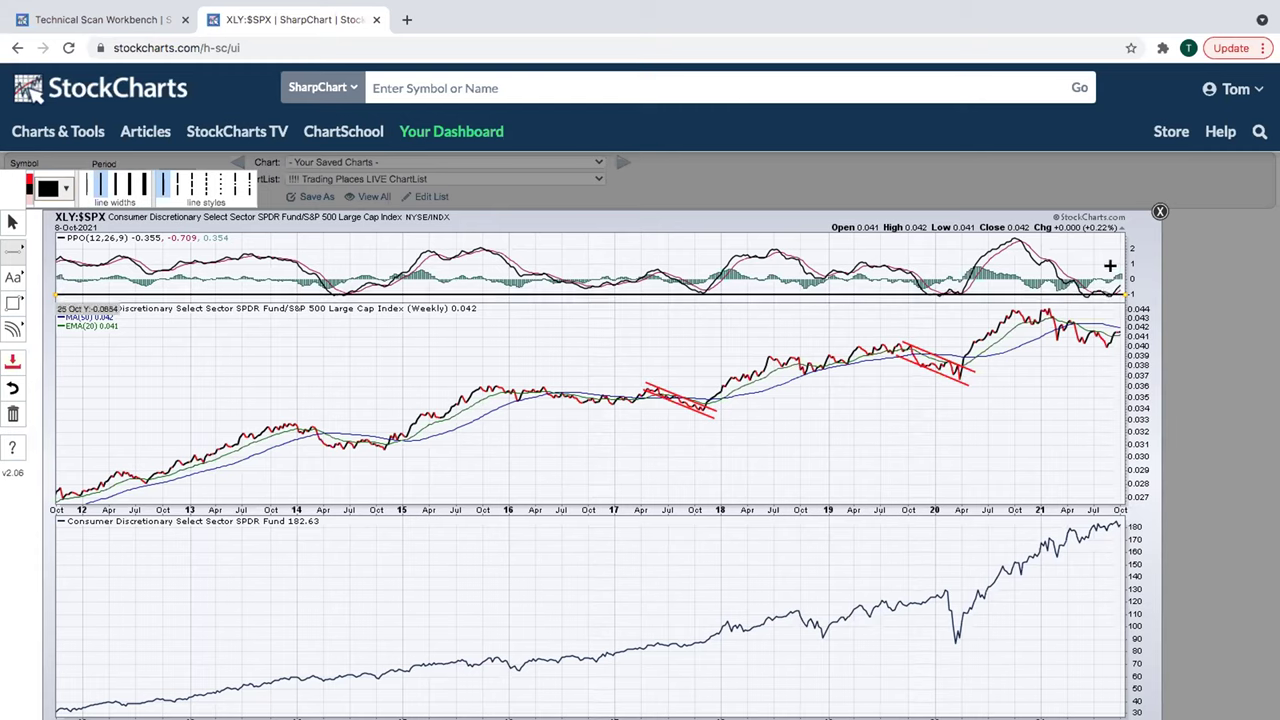
# Draw two converging black trendlines above and below the XLY:$SPX ratio's 2021 pullback
pyautogui.click(12, 246)
pyautogui.click(65, 249)
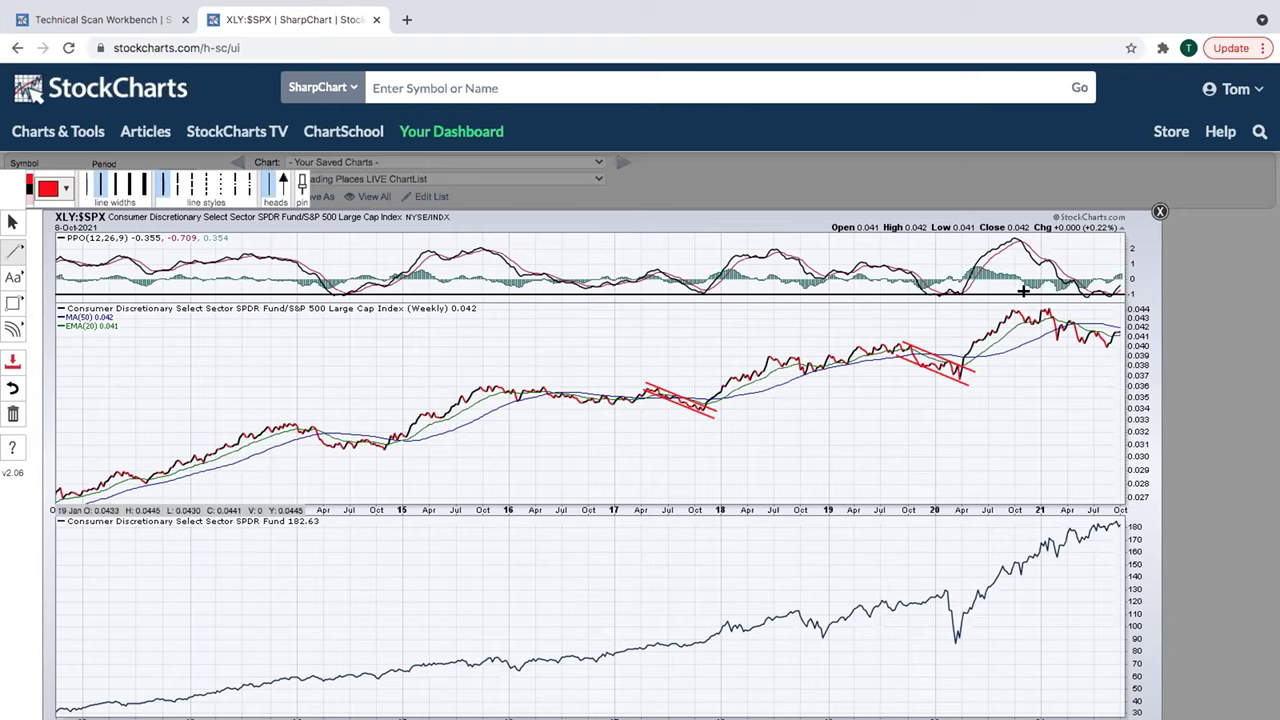
pyautogui.click(30, 187)
pyautogui.moveTo(1046, 306); pyautogui.dragTo(1108, 342)
pyautogui.moveTo(1048, 340); pyautogui.dragTo(1108, 345)
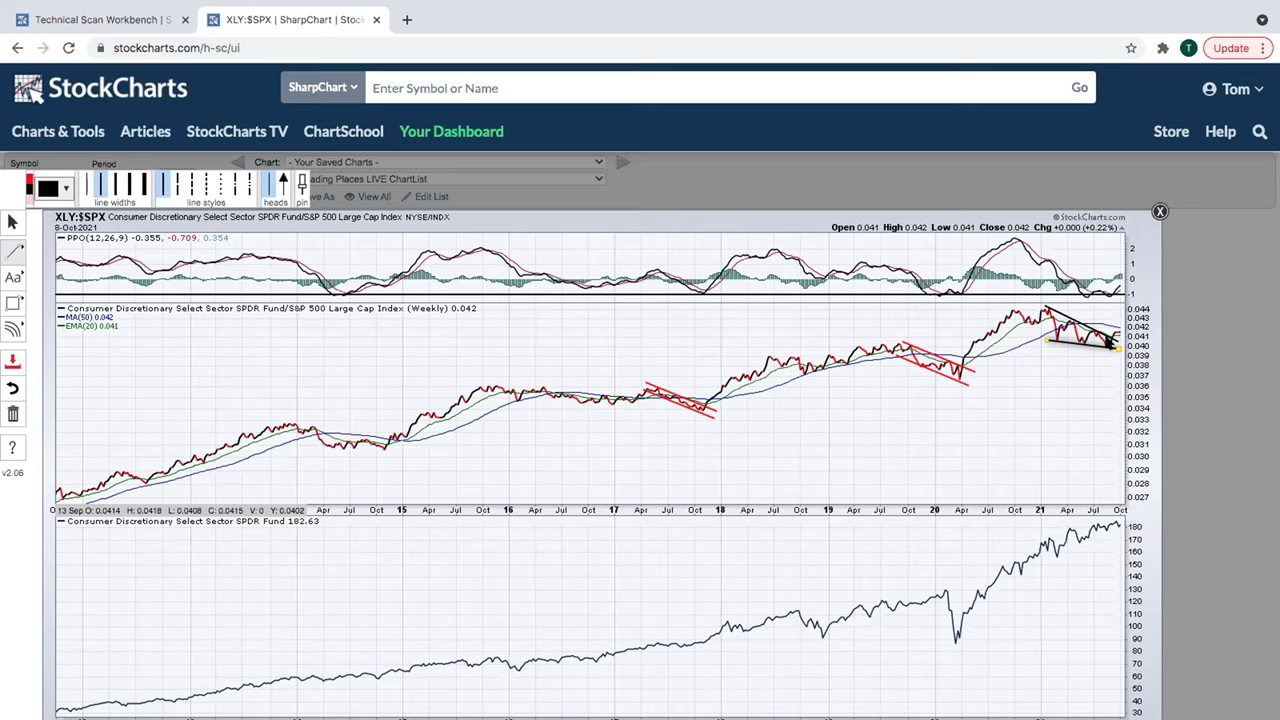
pyautogui.moveTo(1112, 342); pyautogui.dragTo(1117, 346)
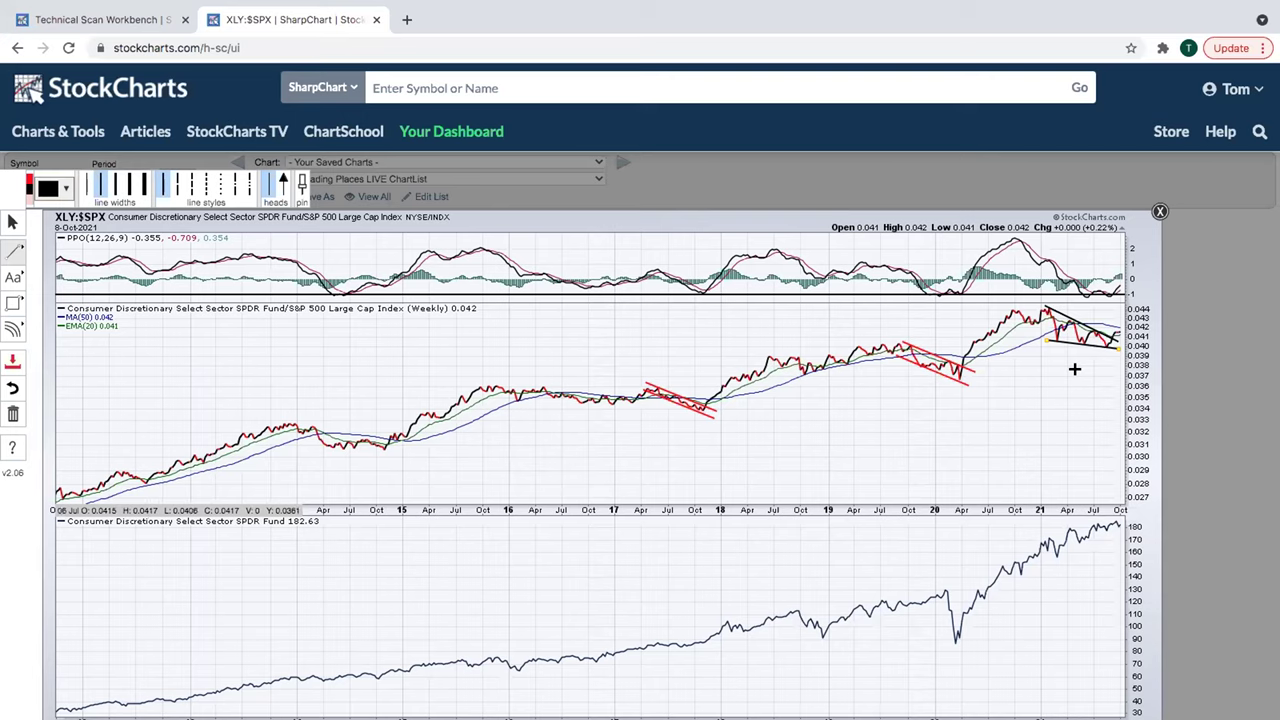
# Exit the chart annotations without saving the changes
pyautogui.scroll(-1, 1074, 369)
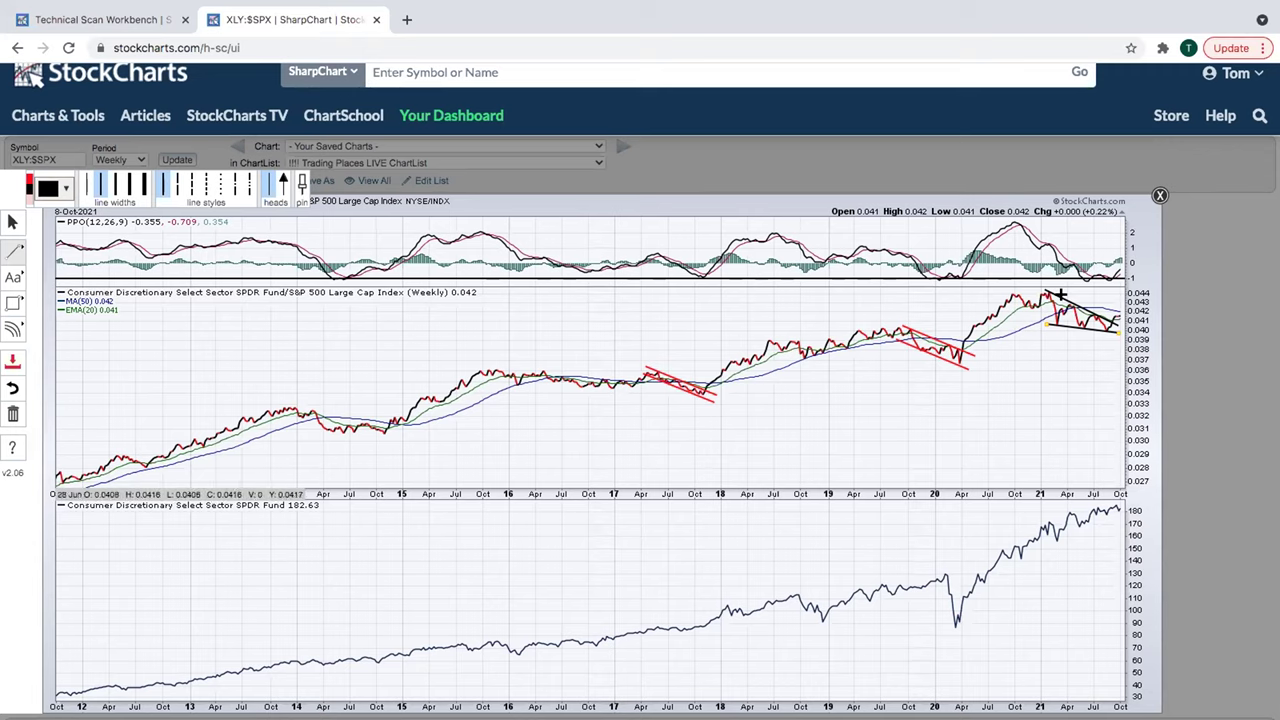
pyautogui.click(1159, 193)
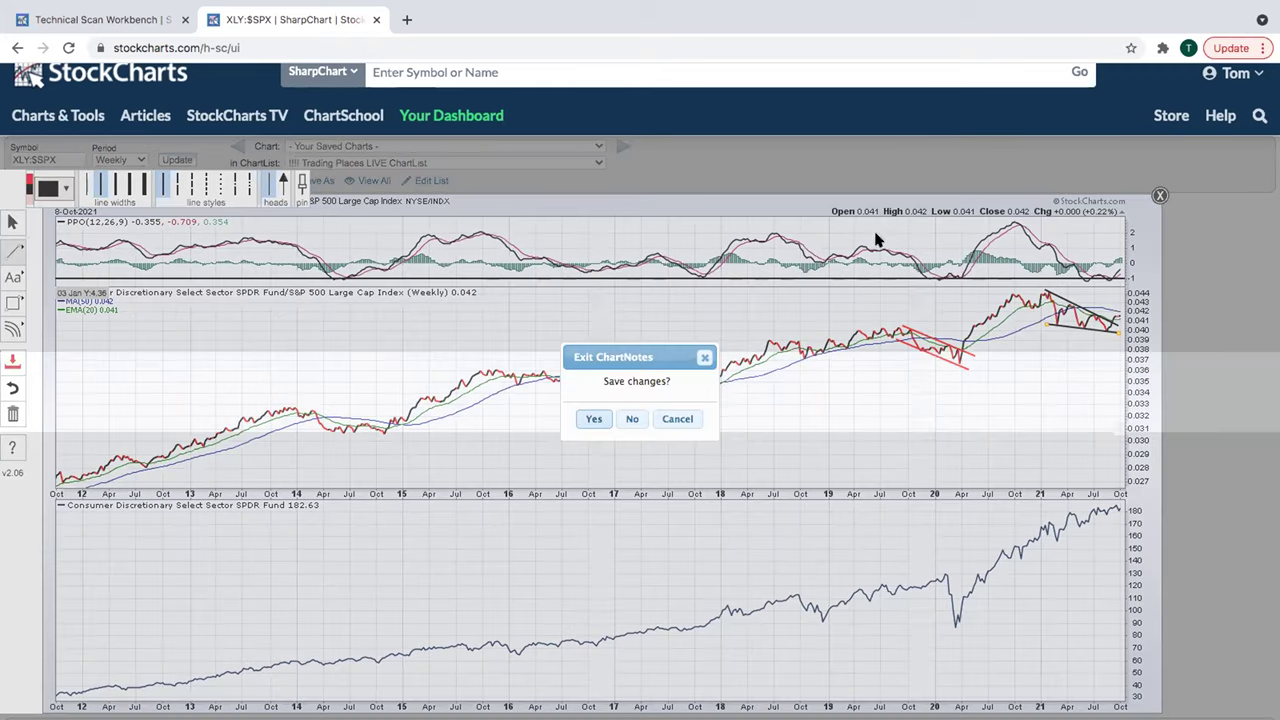
pyautogui.click(622, 417)
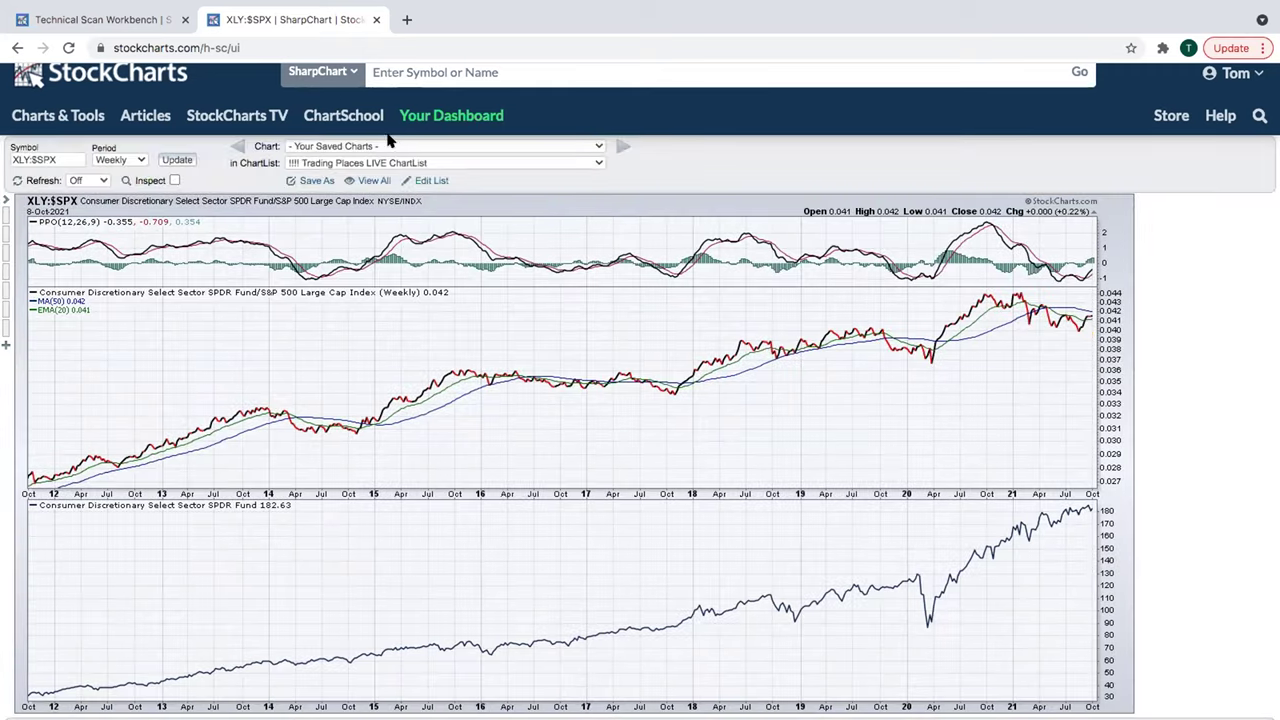
# Open the Seasonality chart for XLI and extend its range to nine years, 2013 to 2021
pyautogui.click(308, 72)
pyautogui.click(318, 282)
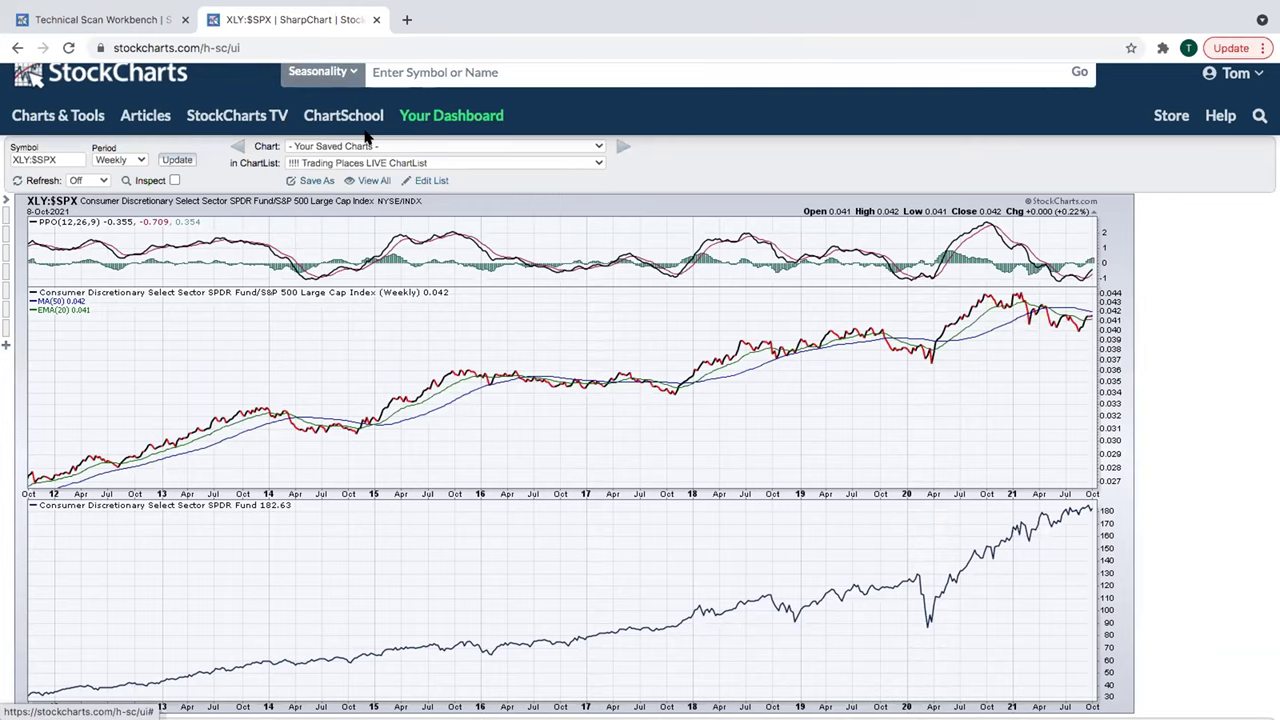
pyautogui.click(376, 72)
pyautogui.write('xli')
pyautogui.press('Return')
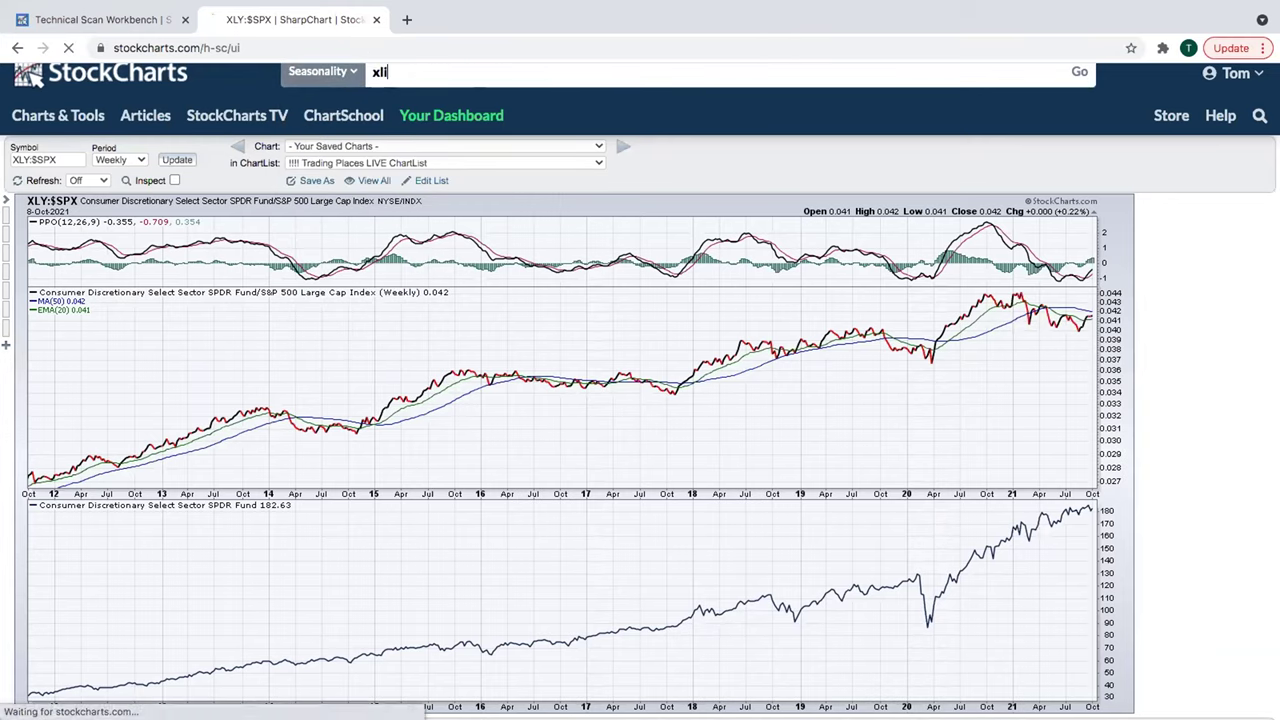
pyautogui.scroll(-2, 545, 310)
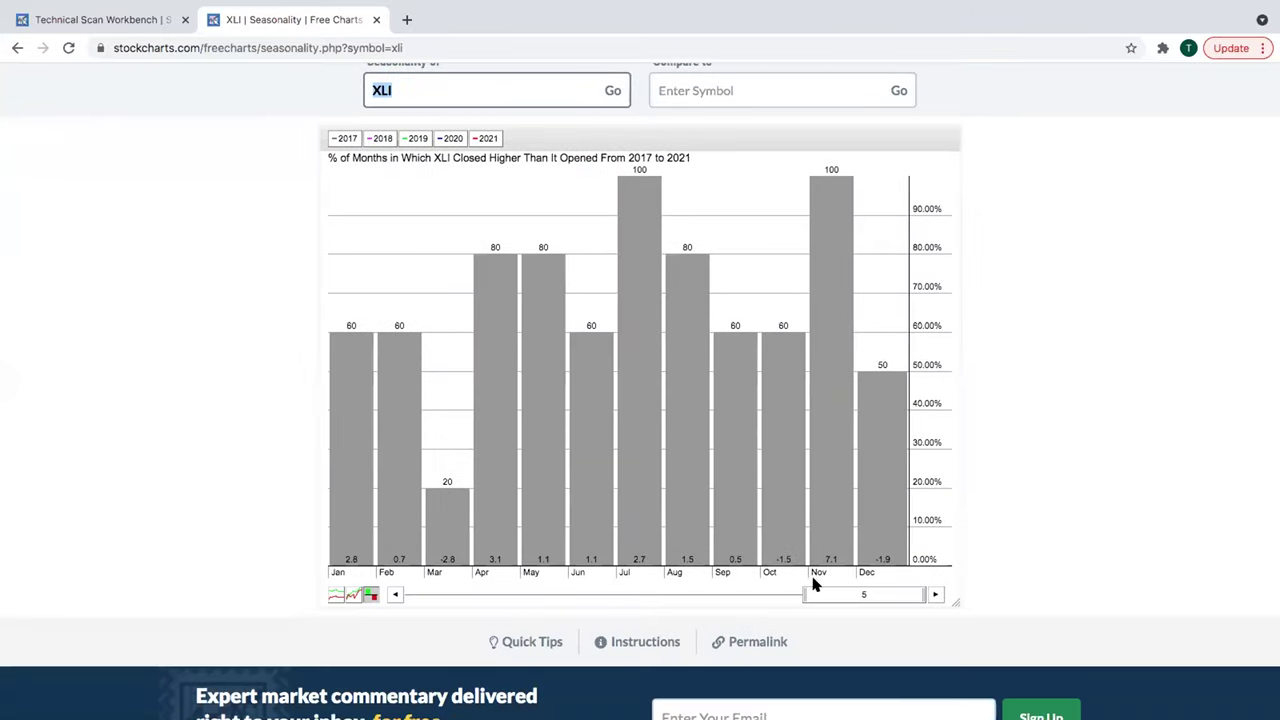
pyautogui.moveTo(800, 588); pyautogui.dragTo(722, 588)
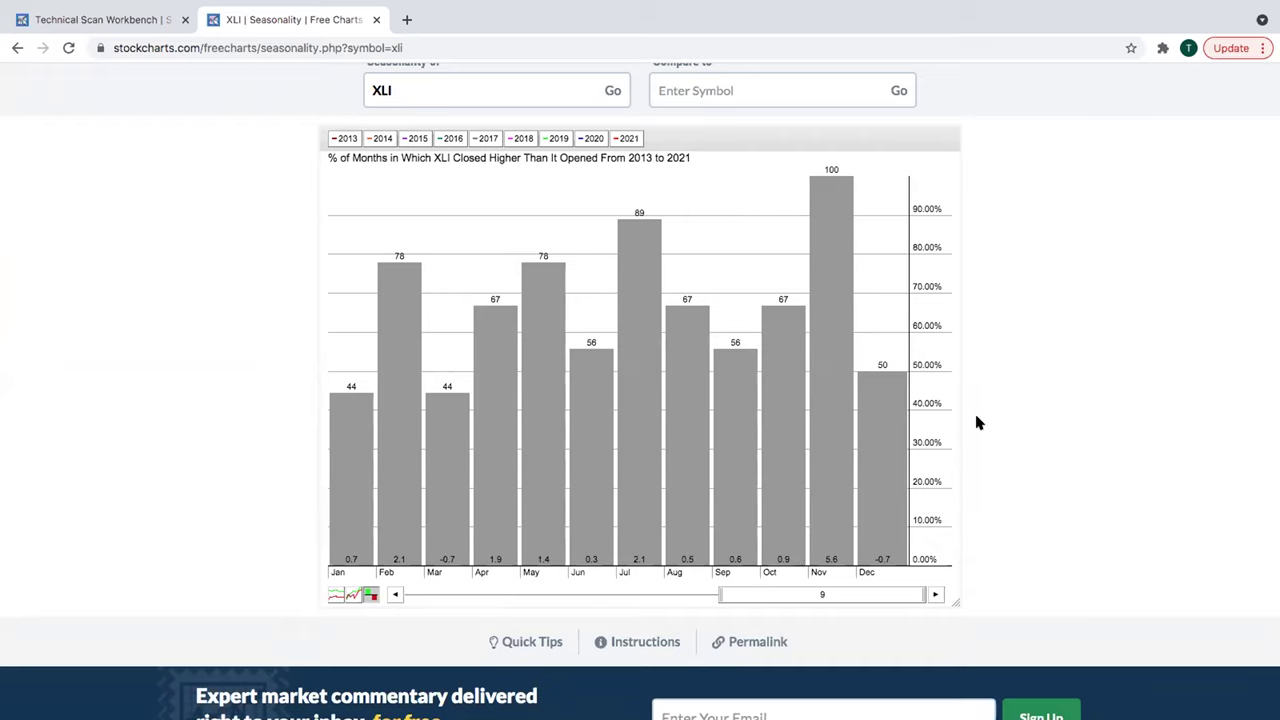
# Open the daily SharpChart for XLI, followed by the one for $TRAN
pyautogui.scroll(2, 977, 422)
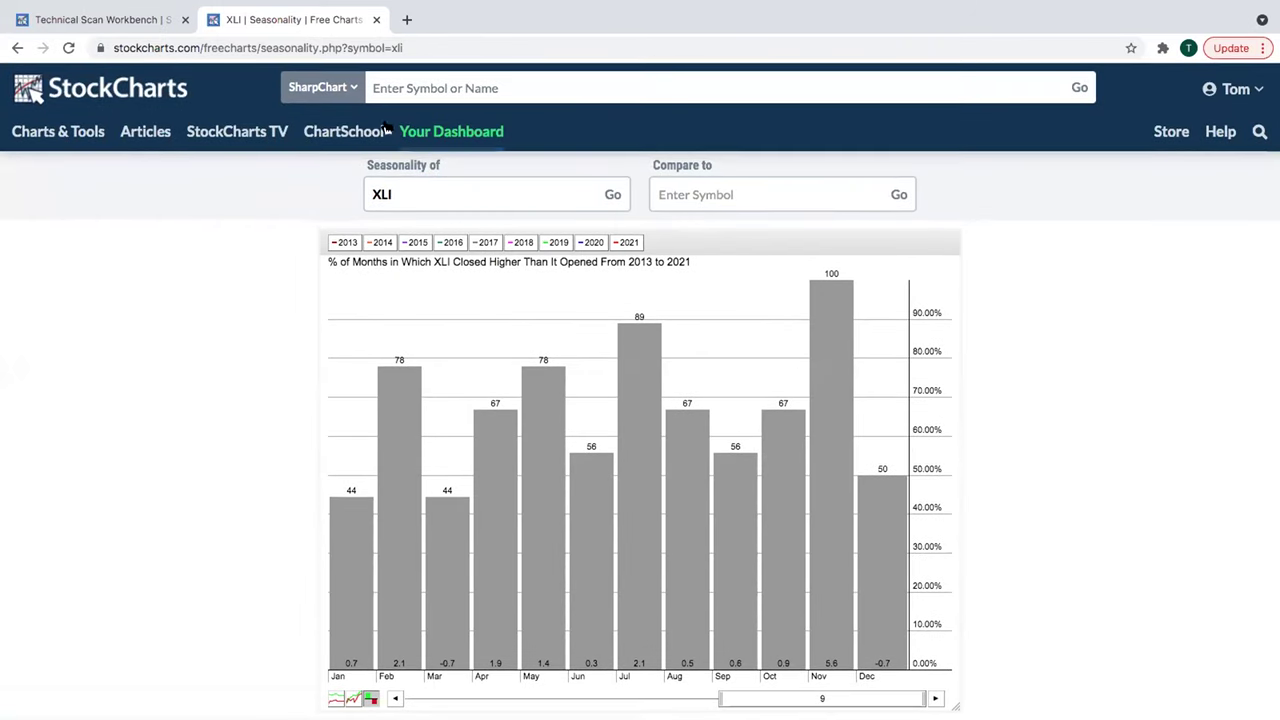
pyautogui.write('xli')
pyautogui.press('Return')
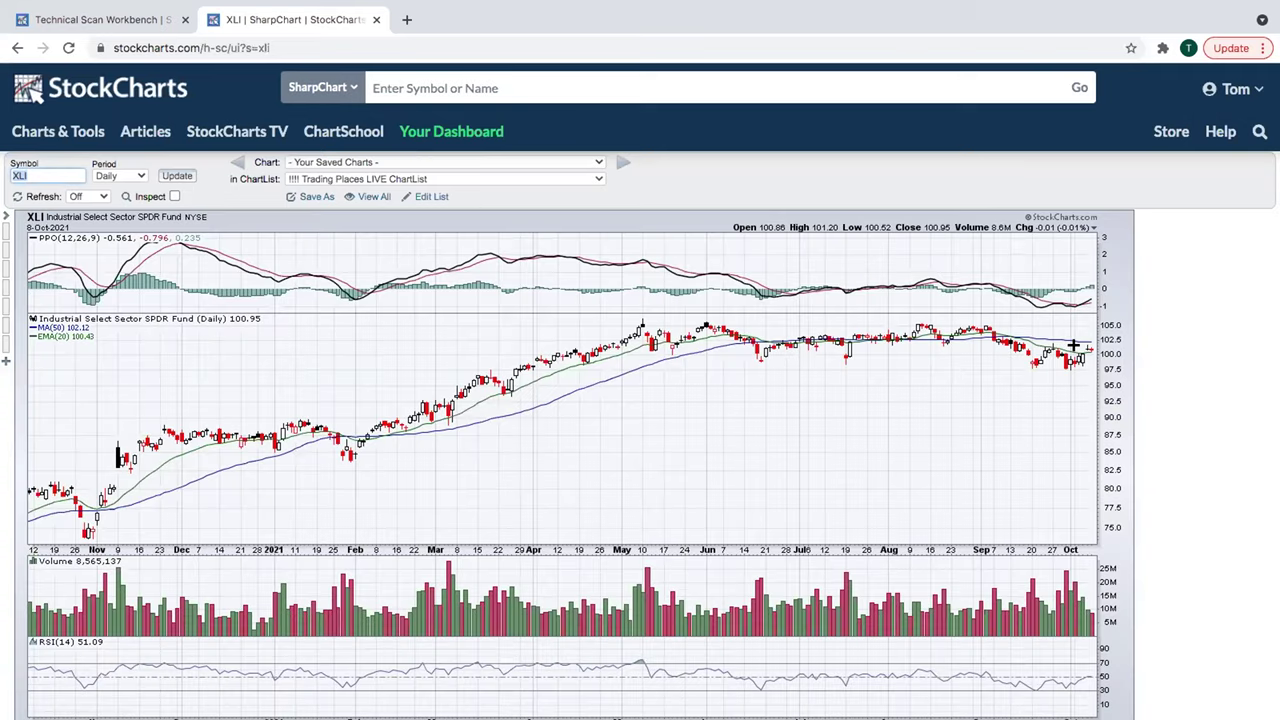
pyautogui.write('$TRAN')
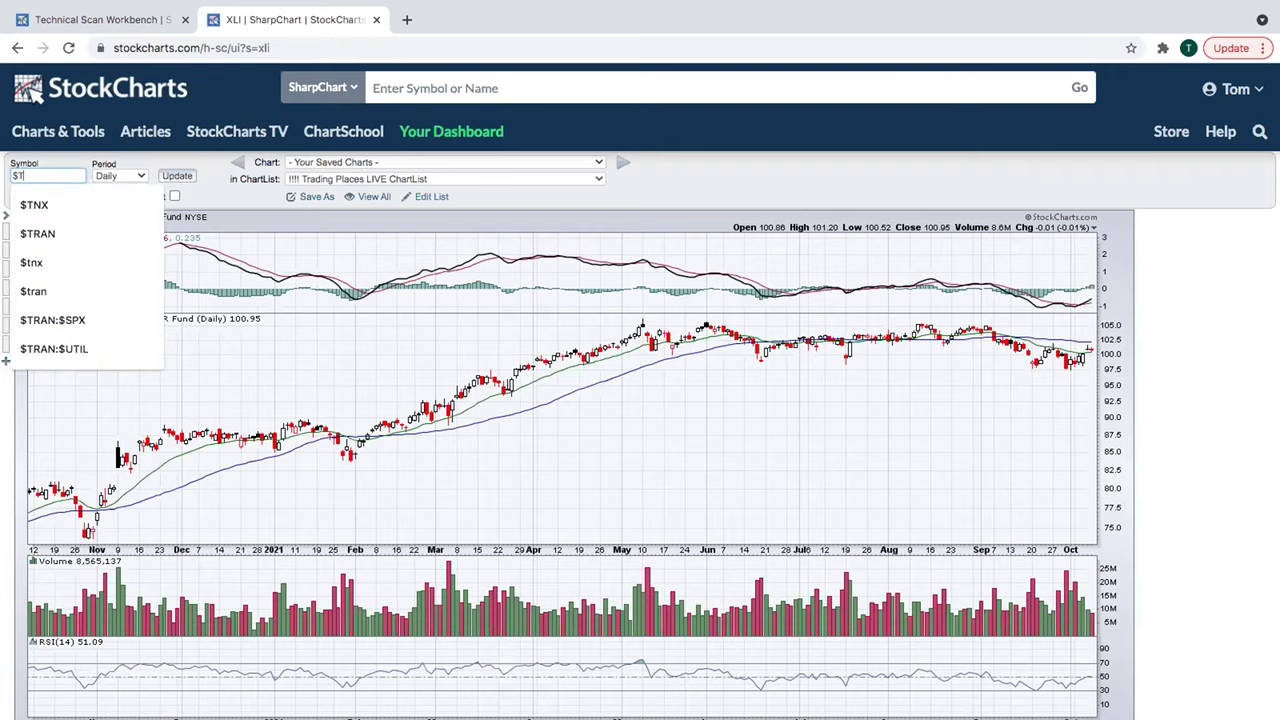
pyautogui.press('Return')
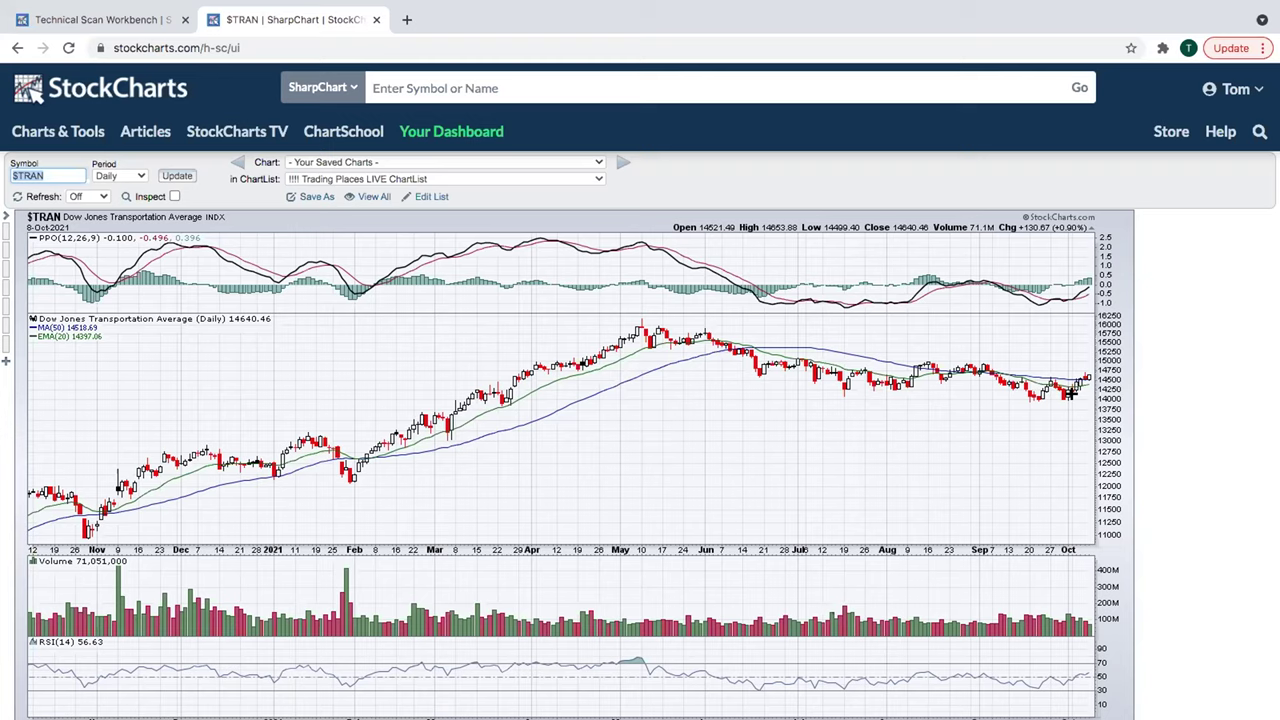
# Open the Seasonality chart for the transportation ETF IYT
pyautogui.click(320, 88)
pyautogui.click(335, 299)
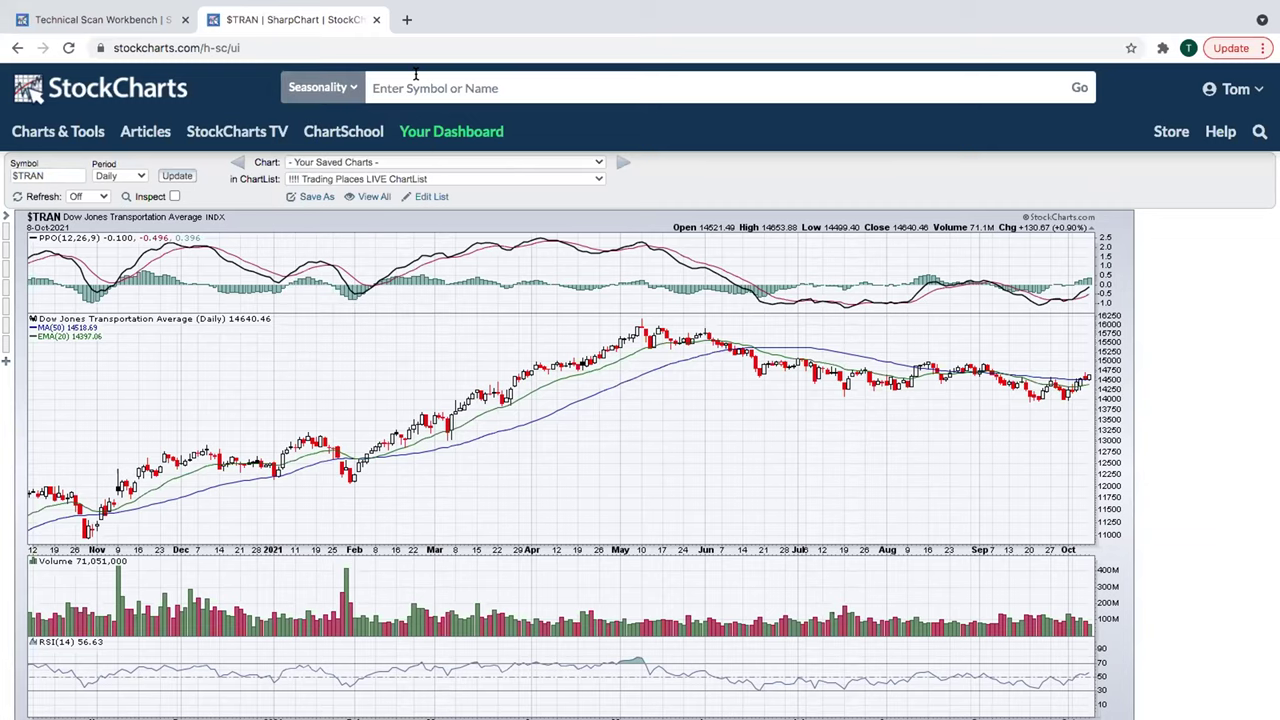
pyautogui.write('IYT')
pyautogui.press('Return')
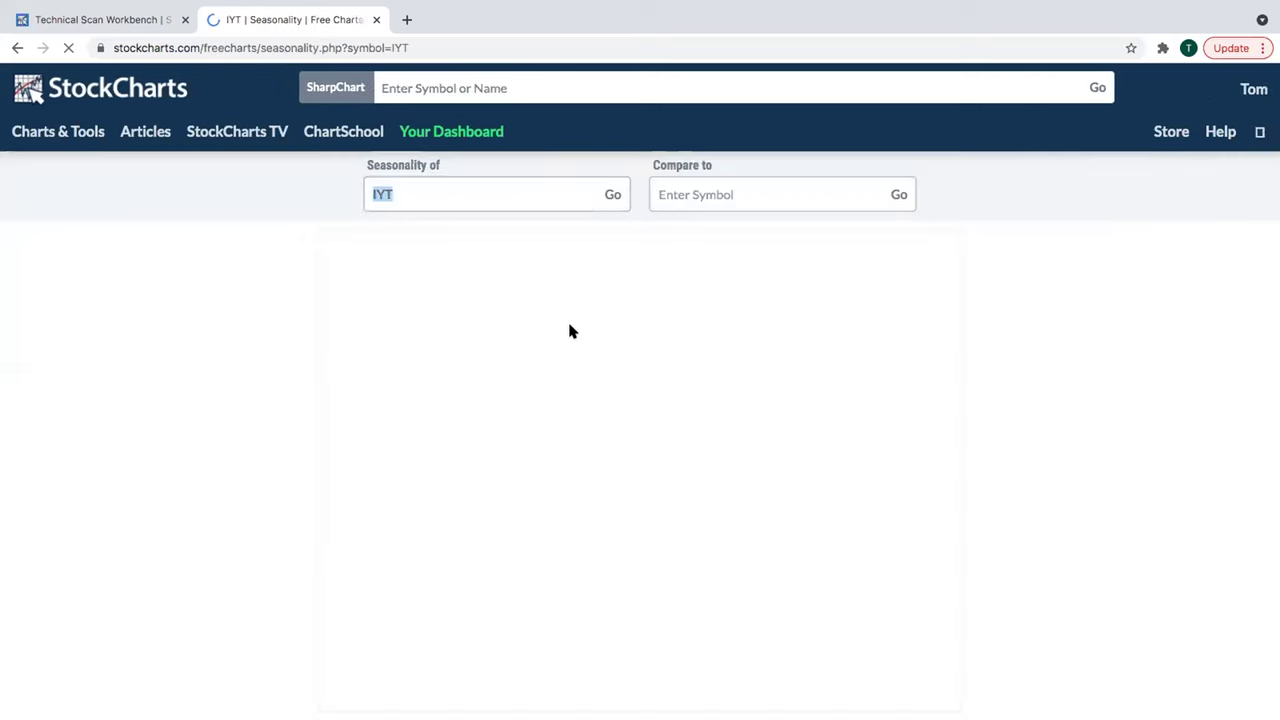
# Compare IYT's seasonality to $SPX and extend the range to 13 years, 2009 to 2021
pyautogui.click(670, 182)
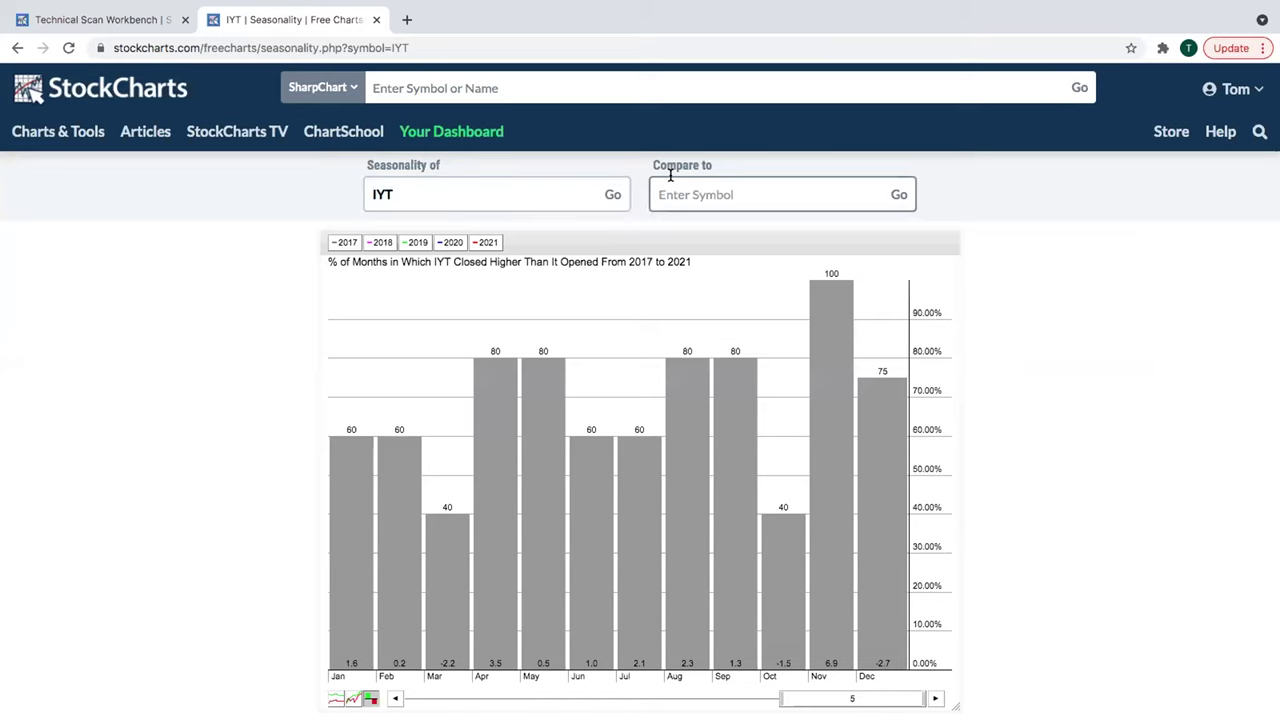
pyautogui.write('$spx')
pyautogui.press('Return')
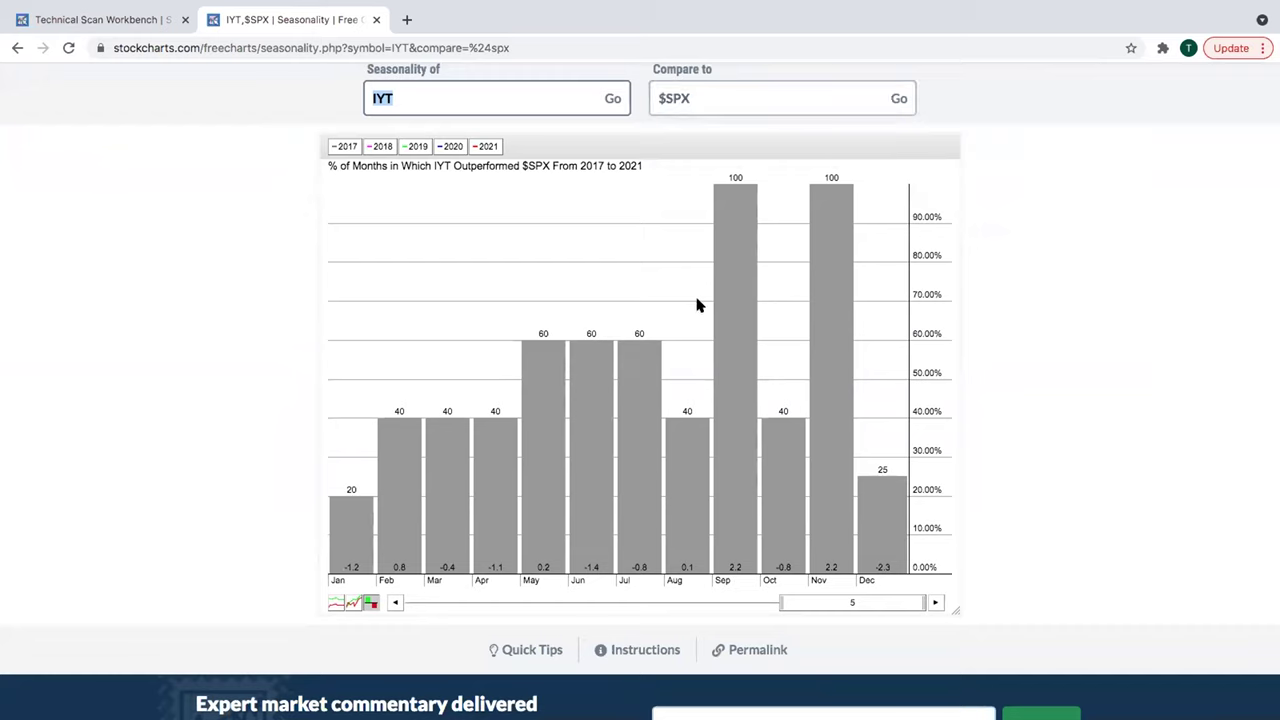
pyautogui.moveTo(772, 598); pyautogui.dragTo(559, 609)
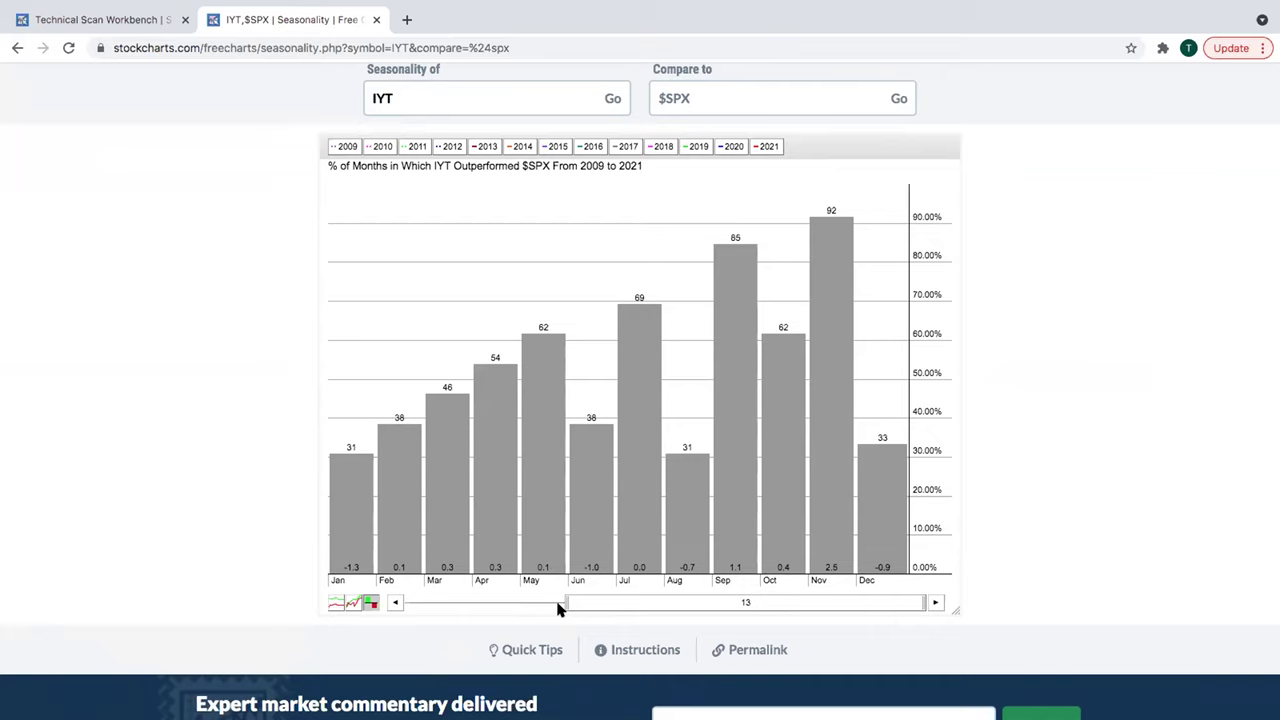